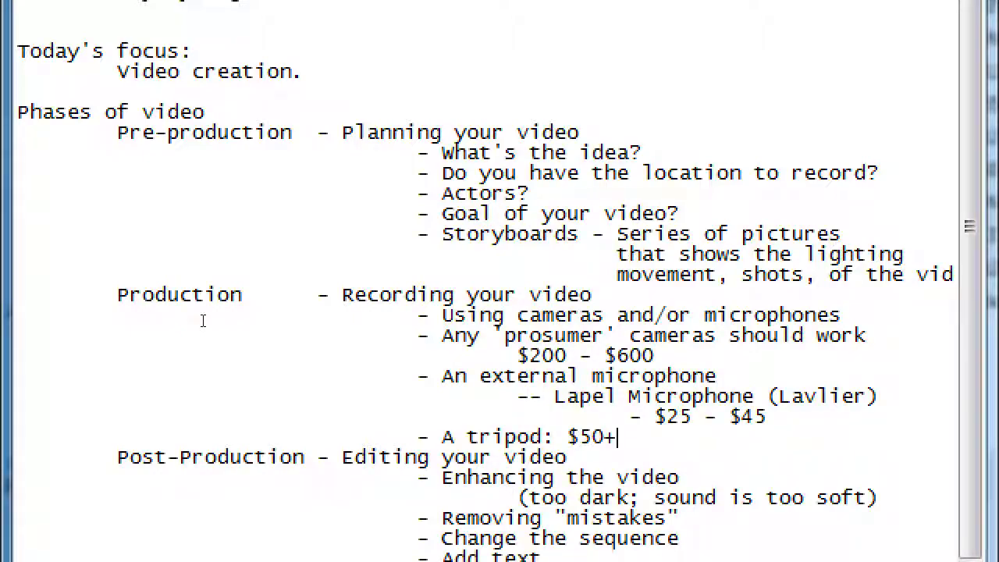
From the desktop, dismiss the driver installation notice and open the Campos Social III folder on the classroom data (Z:) drive
key("super+d")
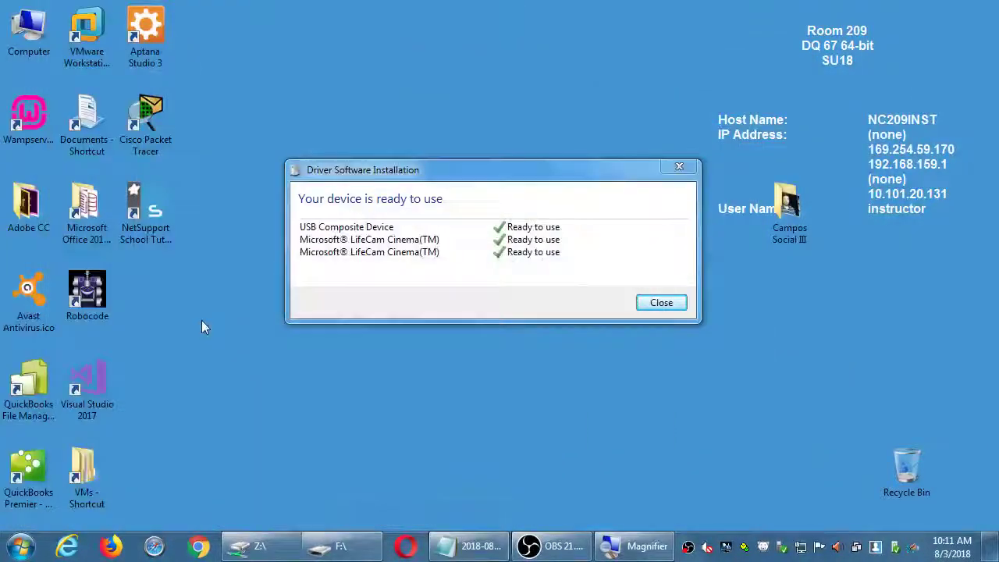
left_click(661, 304)
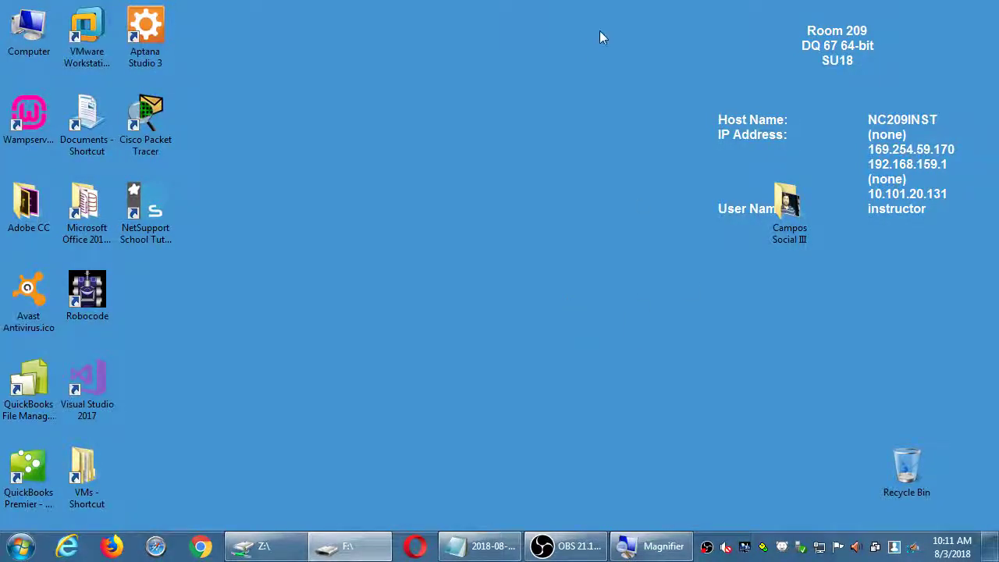
double_click(29, 32)
left_click(685, 320)
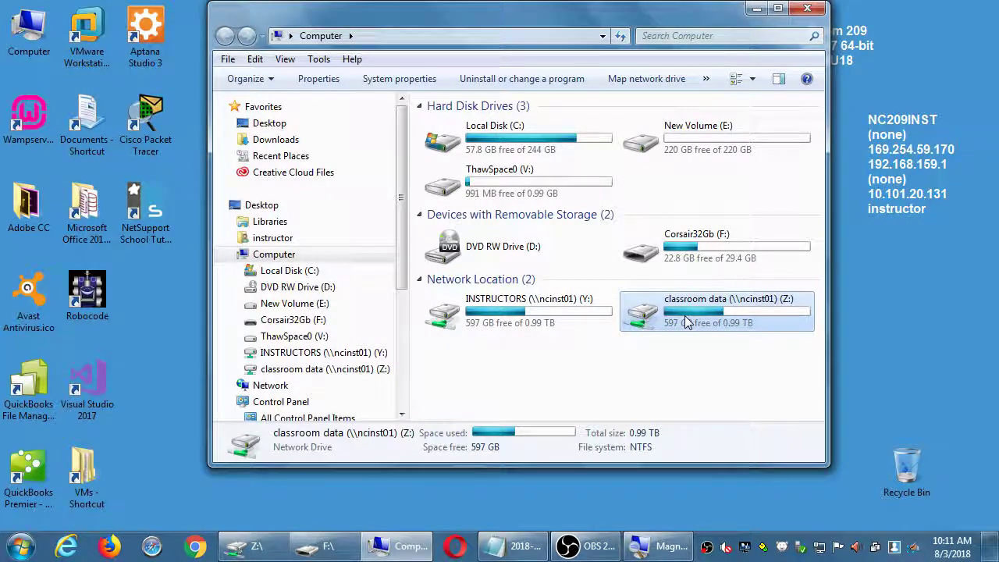
double_click(684, 315)
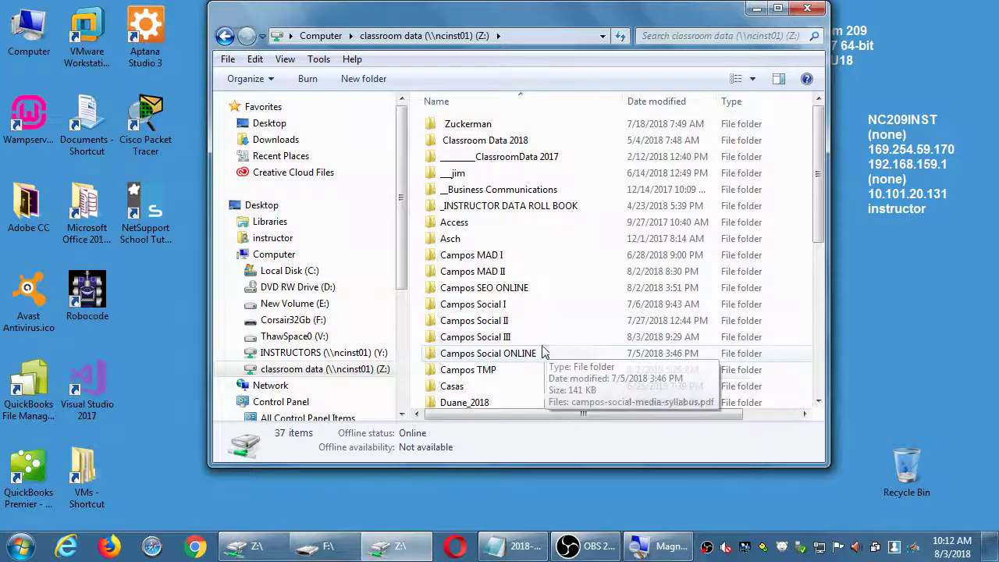
double_click(498, 338)
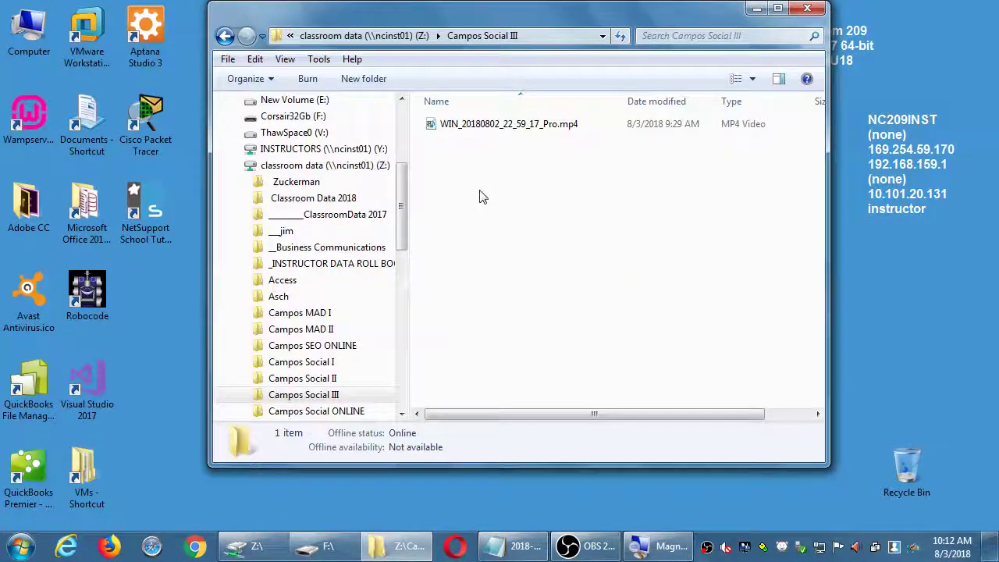
Return to the root of the classroom data (Z:) drive and dock its window to the left half of the screen
key("BackSpace")
left_click_drag(503, 25, 630, 33)
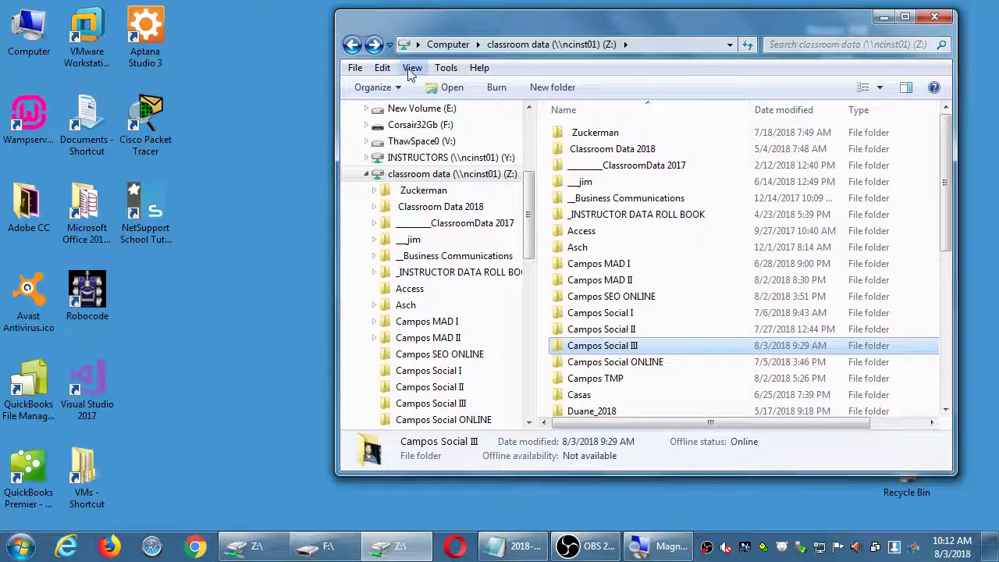
key("super+Left")
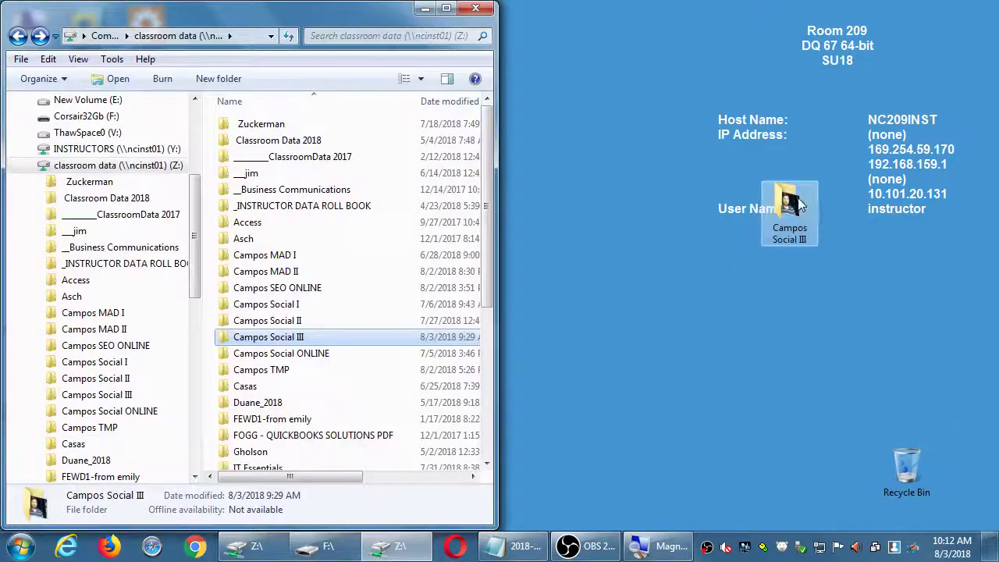
Look inside the Campos Social III folder on the desktop and close its window
double_click(797, 205)
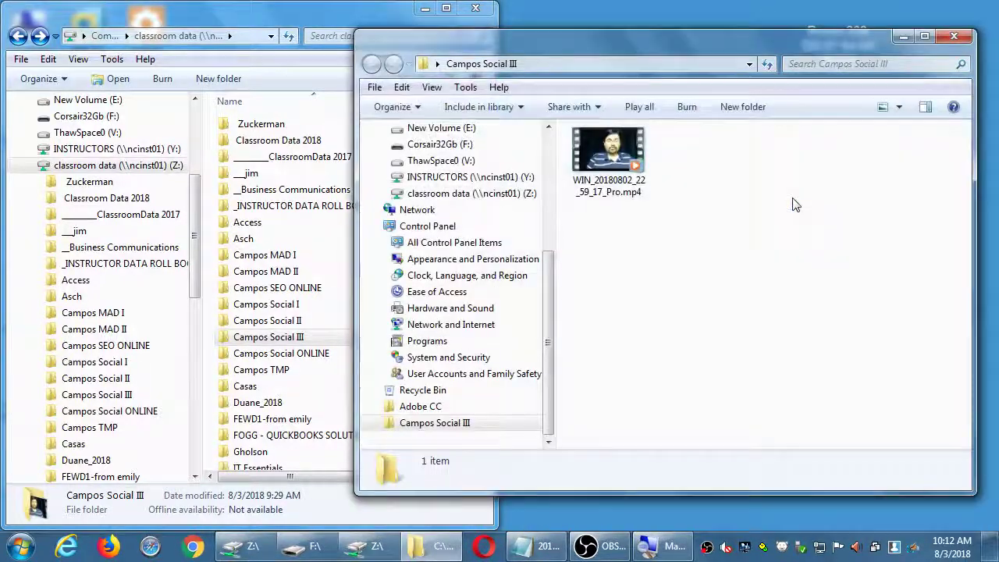
left_click(953, 36)
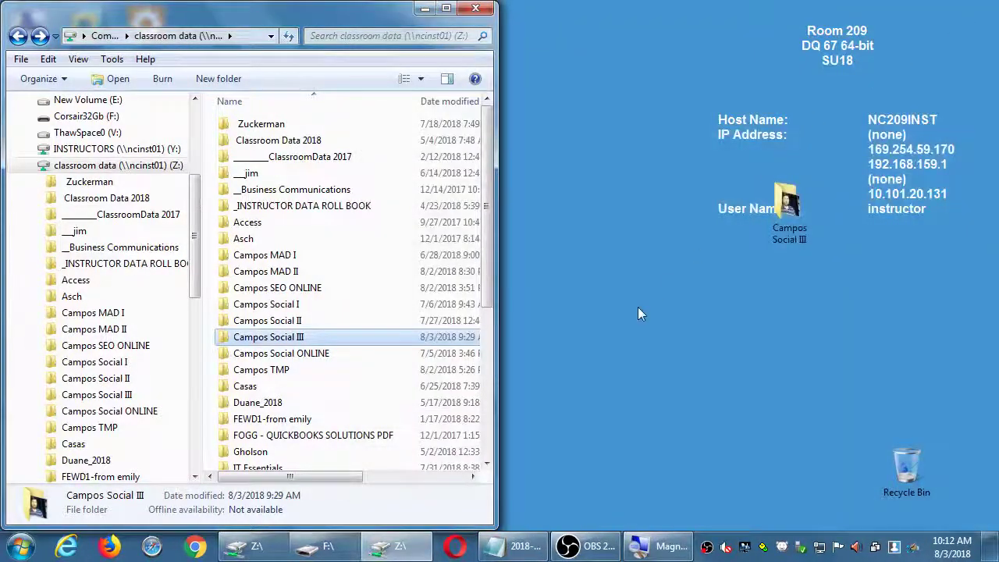
left_click(374, 550)
left_click(374, 550)
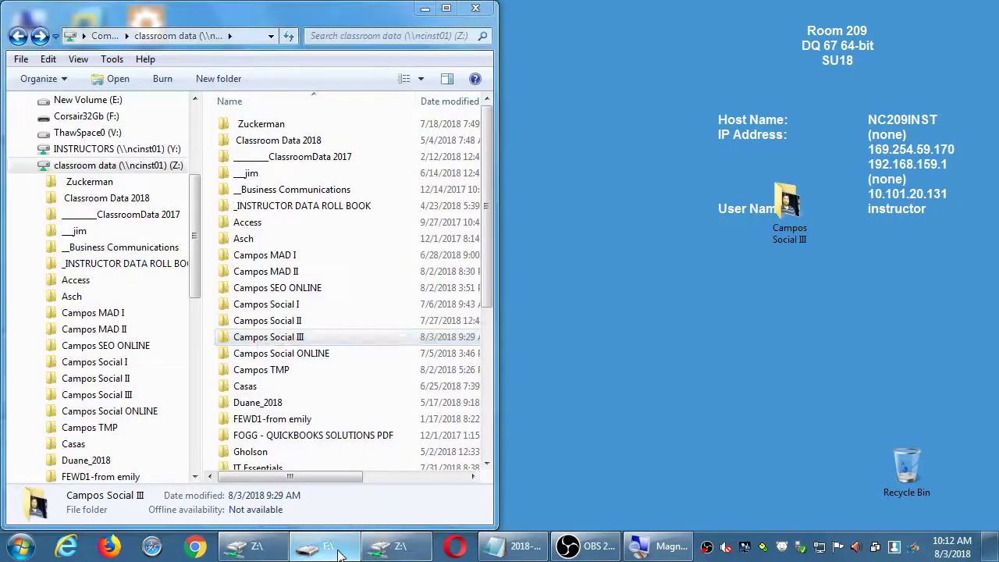
Dock the Corsair32Gb (F:) window beside the Z: window and copy the Campos Social III folder from Z: onto F:
left_click(327, 550)
key("super+Right")
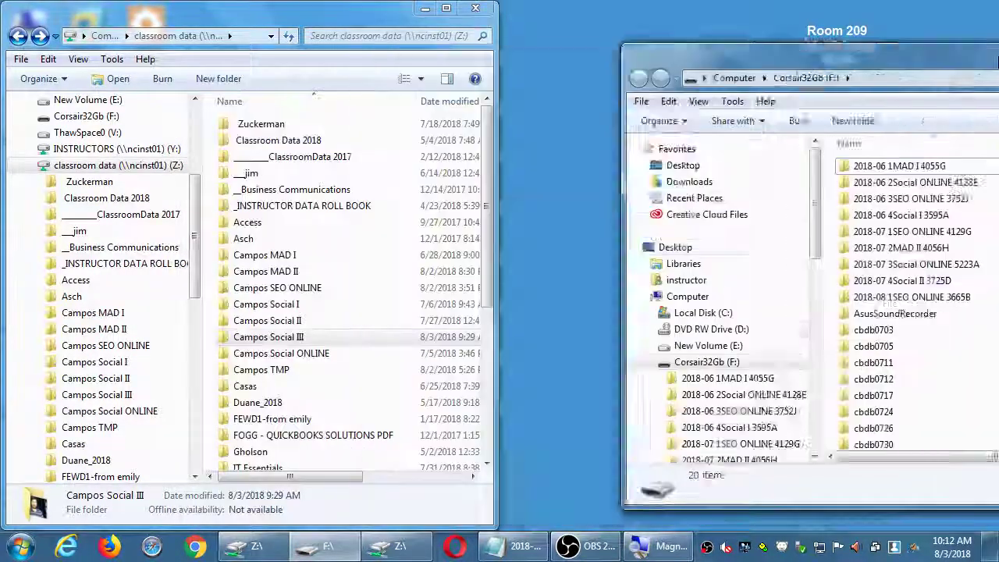
left_click_drag(323, 336, 726, 35)
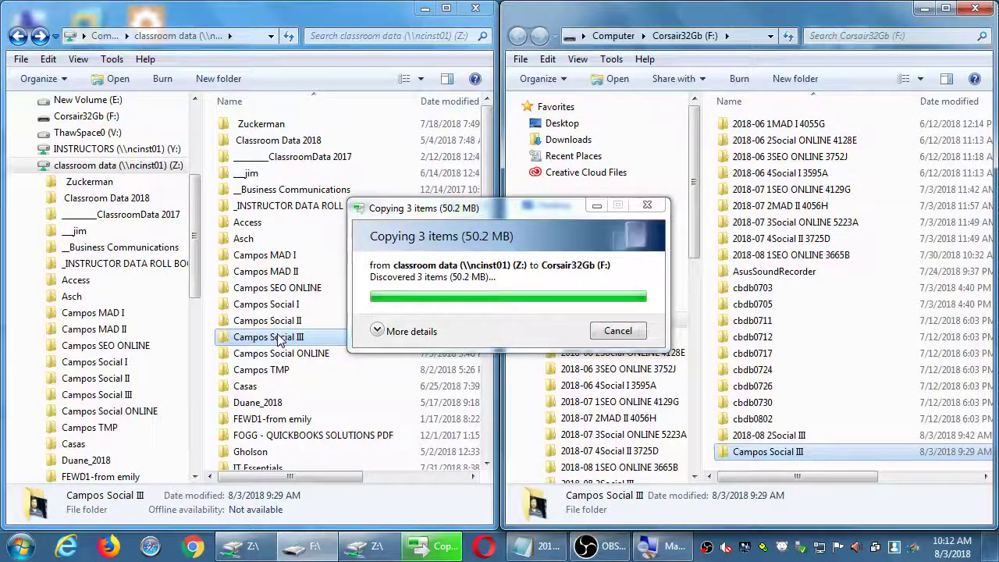
Open the Campos Social III folder on Z: and select the WIN_20180802_22_59_17_Pro.mp4 video to view its details
double_click(280, 337)
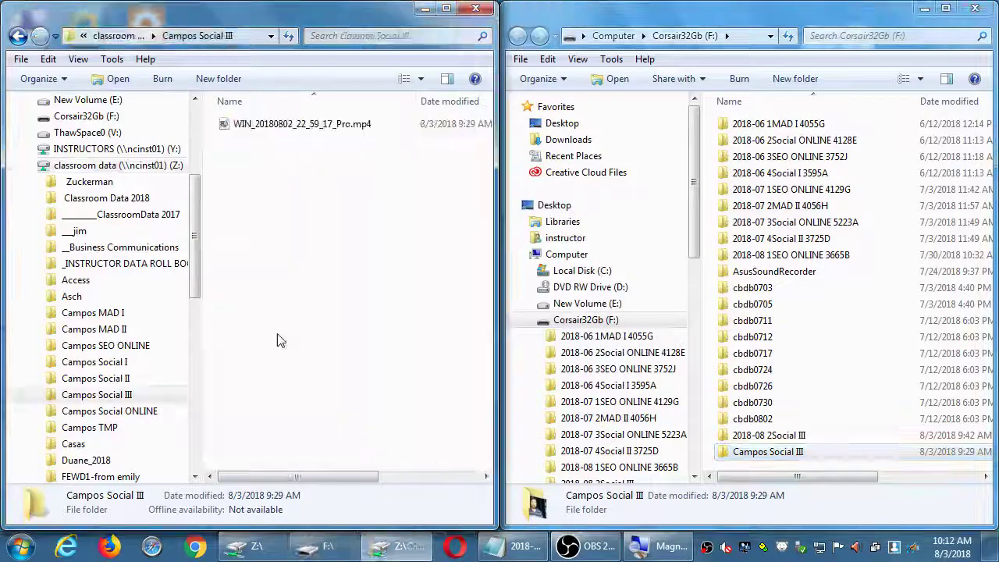
left_click(348, 130)
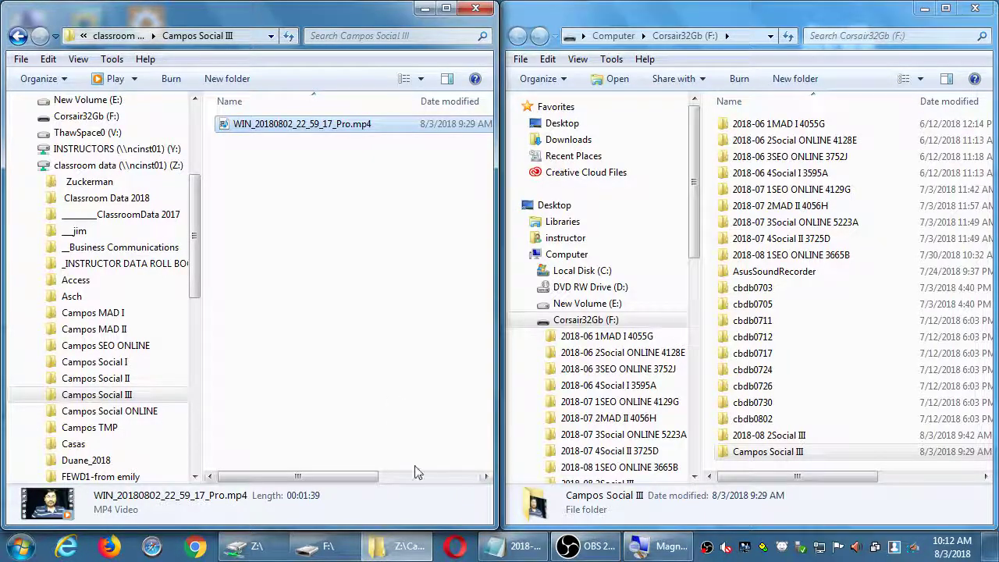
In the 2018-08-03.txt notes, add the indented line "- MP4 common video format nowadays" below "Add music", and minimize the notes
left_click(529, 549)
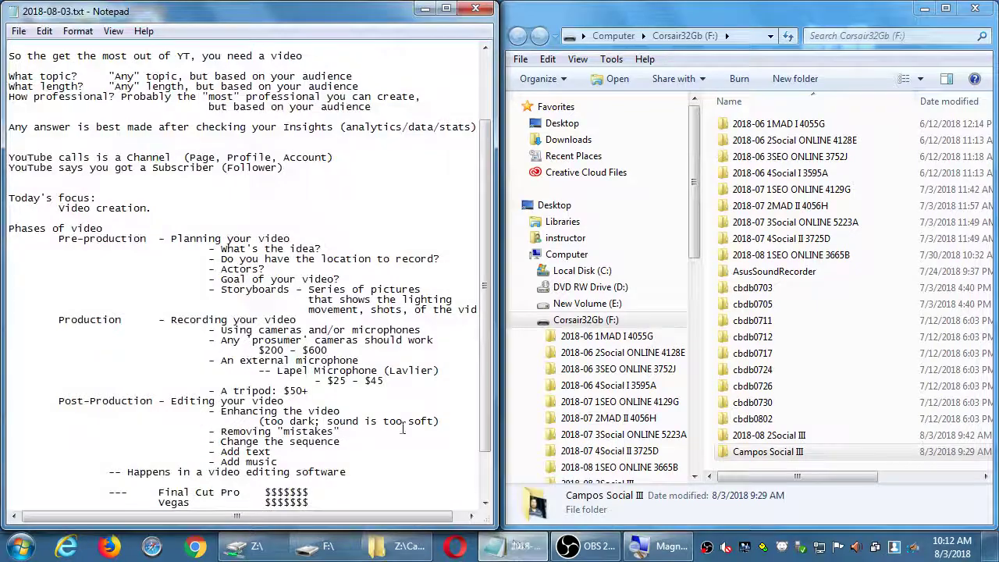
scroll(403, 428, "down", 2)
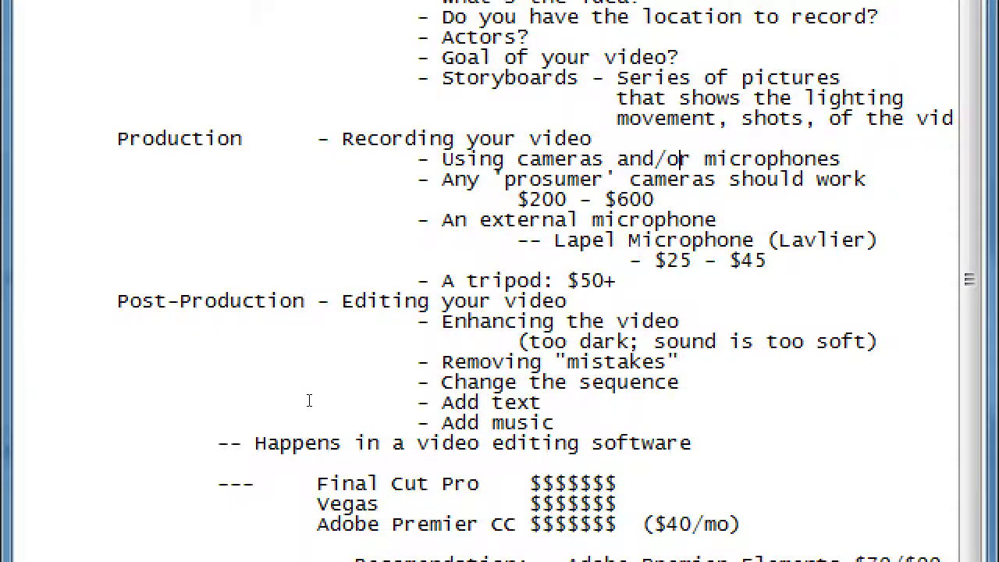
key("Down")
key("Down")
key("Down")
key("Down")
key("Down")
key("Down")
key("Down")
key("Down")
key("Down")
key("Down")
key("Down")
key("Down")
key("Down")
key("Return")
key("Tab")
key("Tab")
key("Tab")
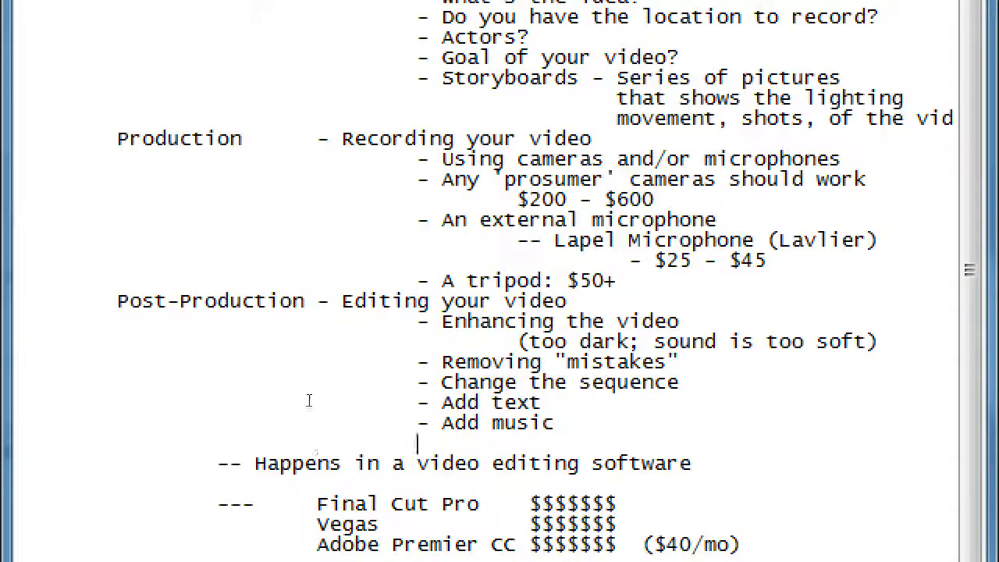
type("- MP4 ")
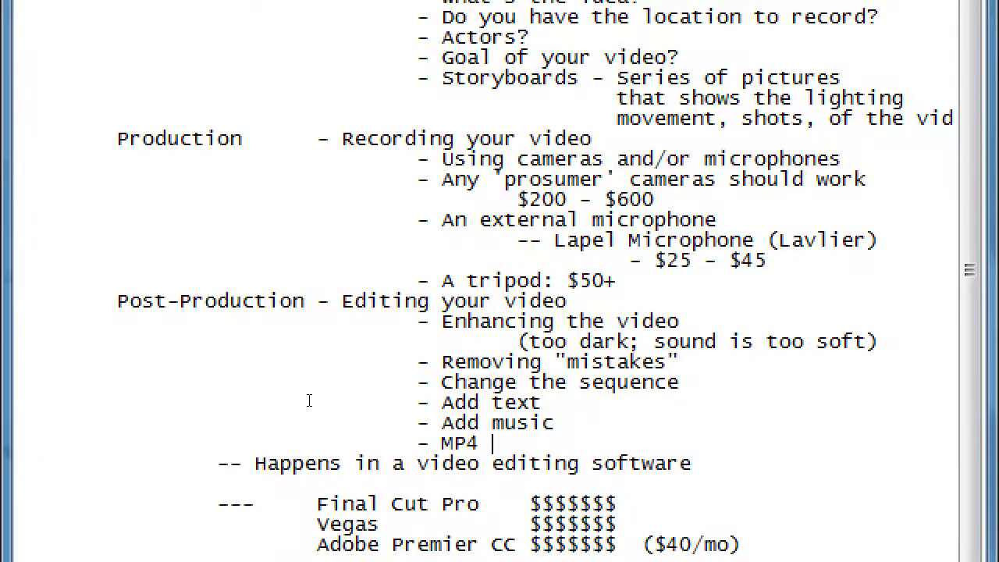
type("common vi")
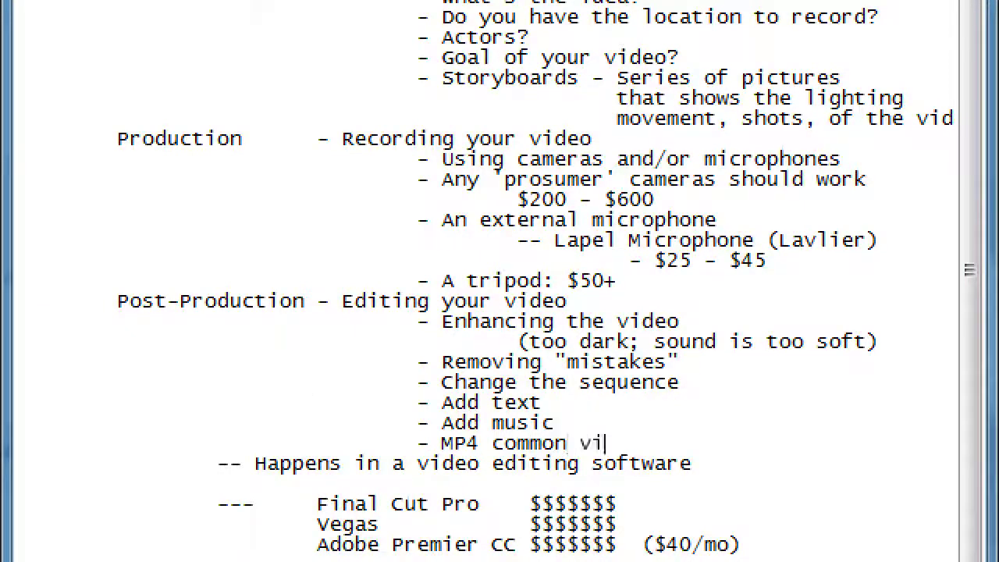
type("deo format n")
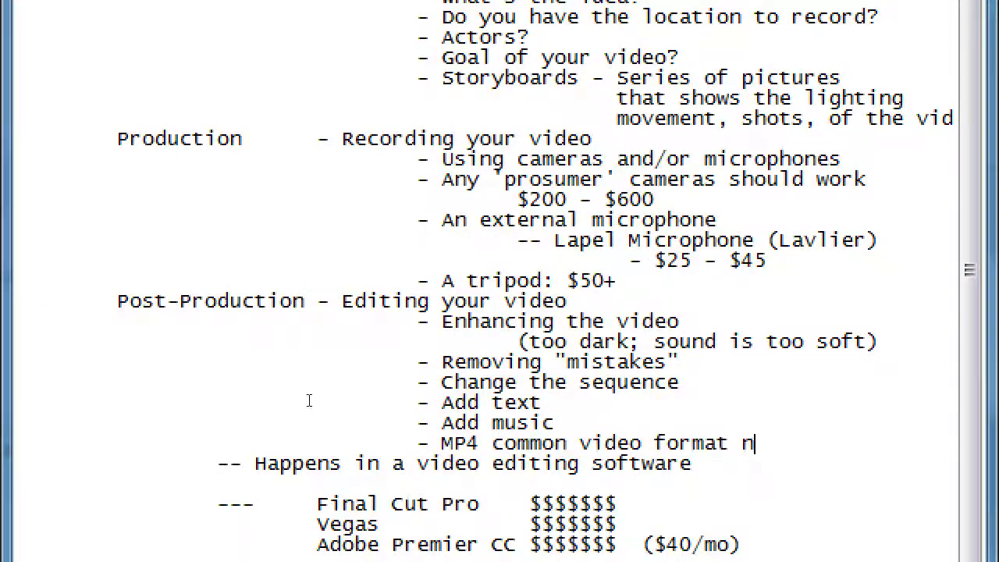
type("owa")
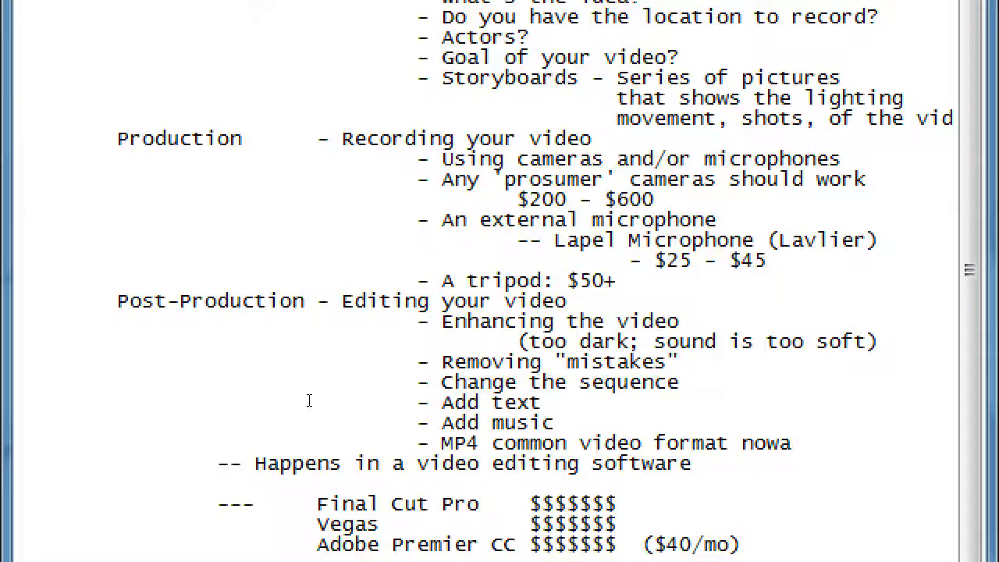
type("days")
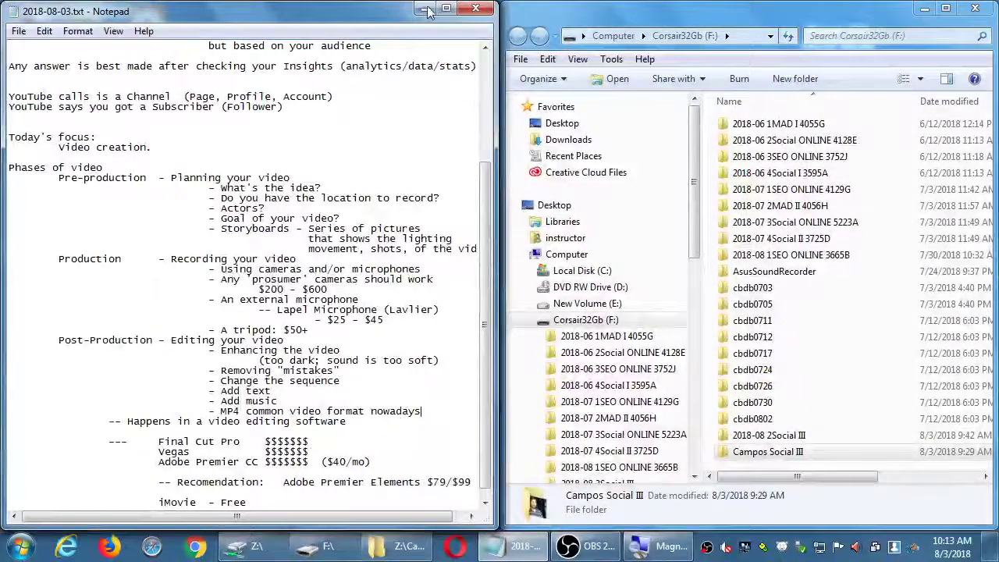
left_click(425, 8)
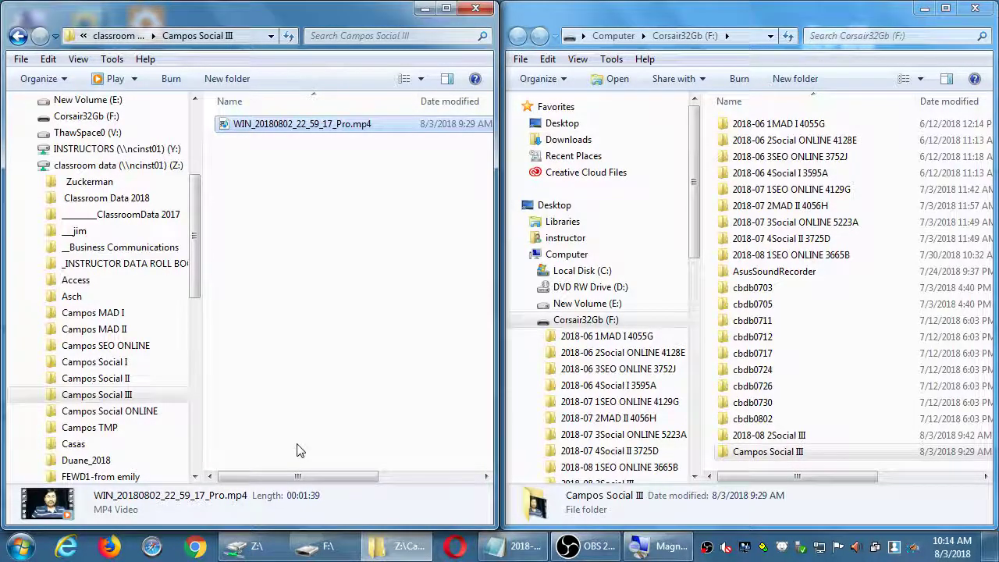
Rename the copied Campos Social III folder on the F: drive as "Campos Social III video"
left_click(386, 259)
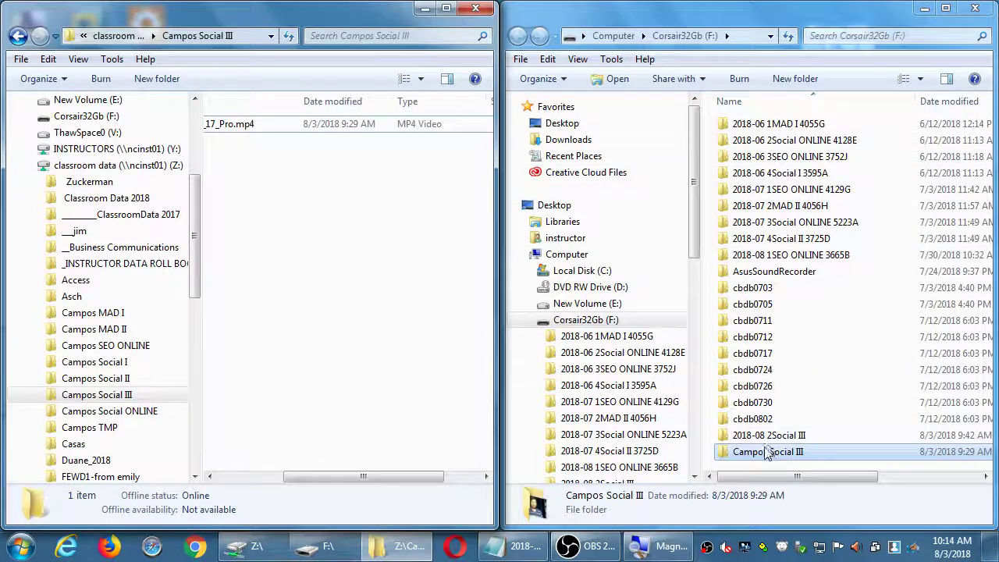
left_click(737, 456)
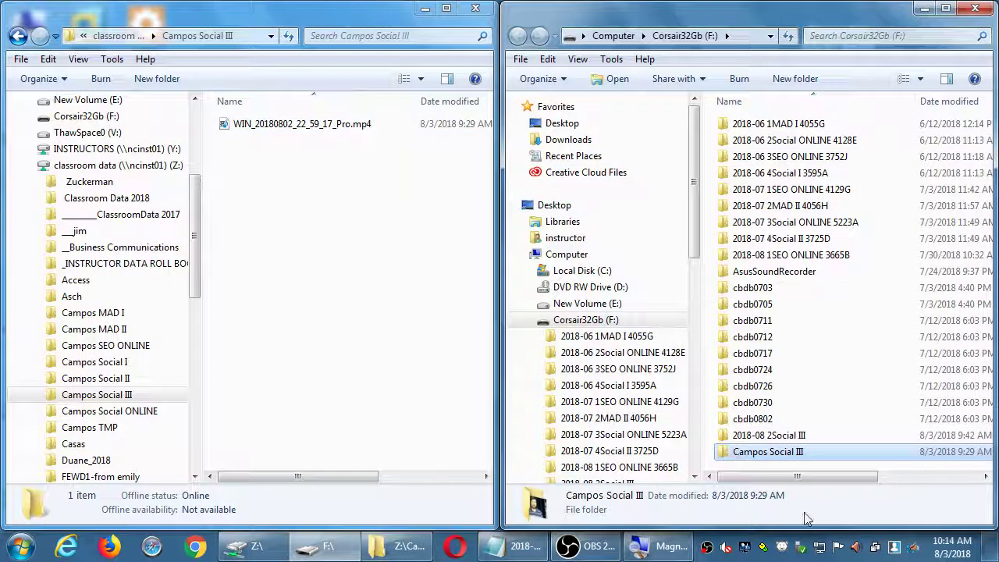
key("F2")
key("End")
type("video")
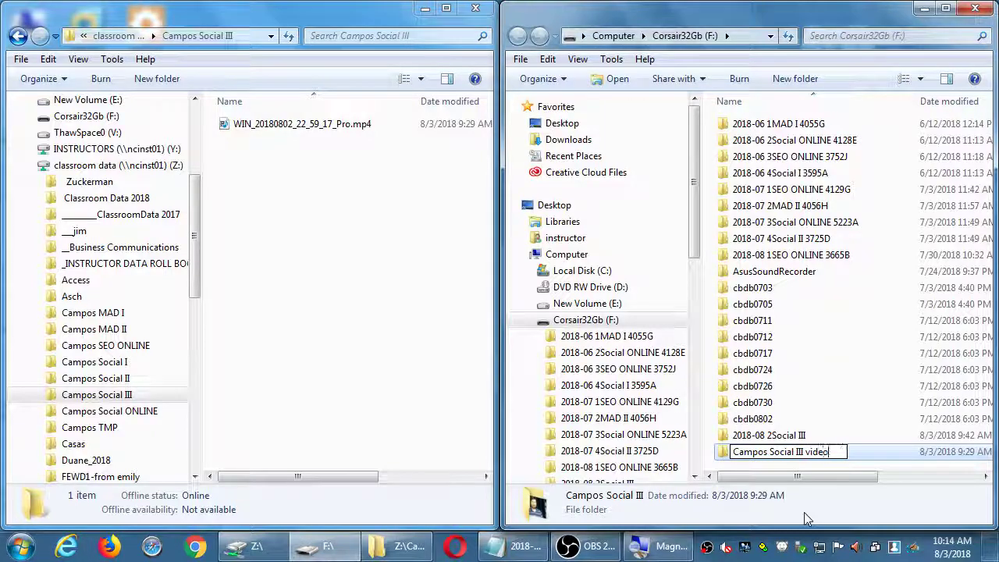
key("Return")
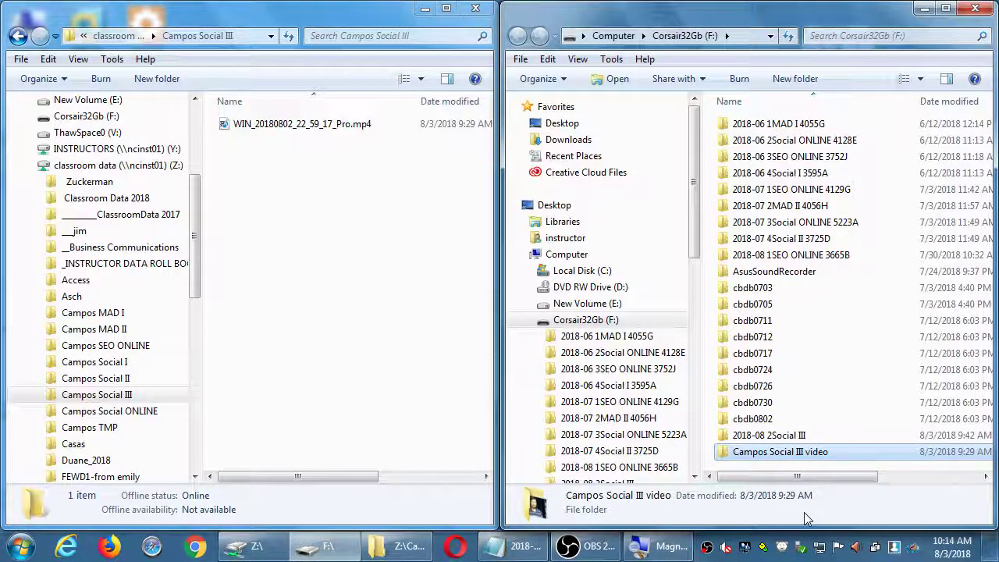
Search the installed programs for "prem" and launch Adobe Premiere Elements 14
left_click(23, 549)
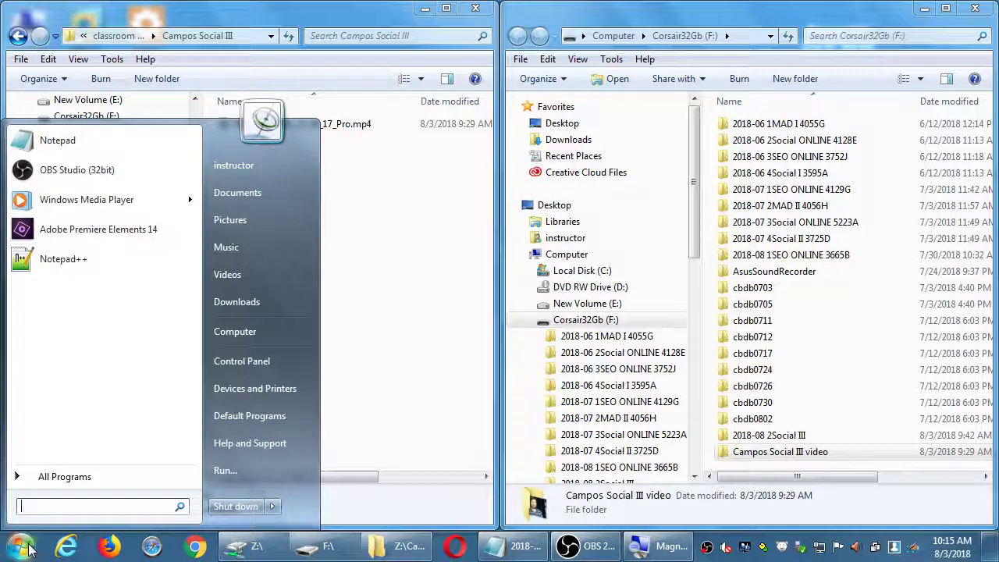
type("prem")
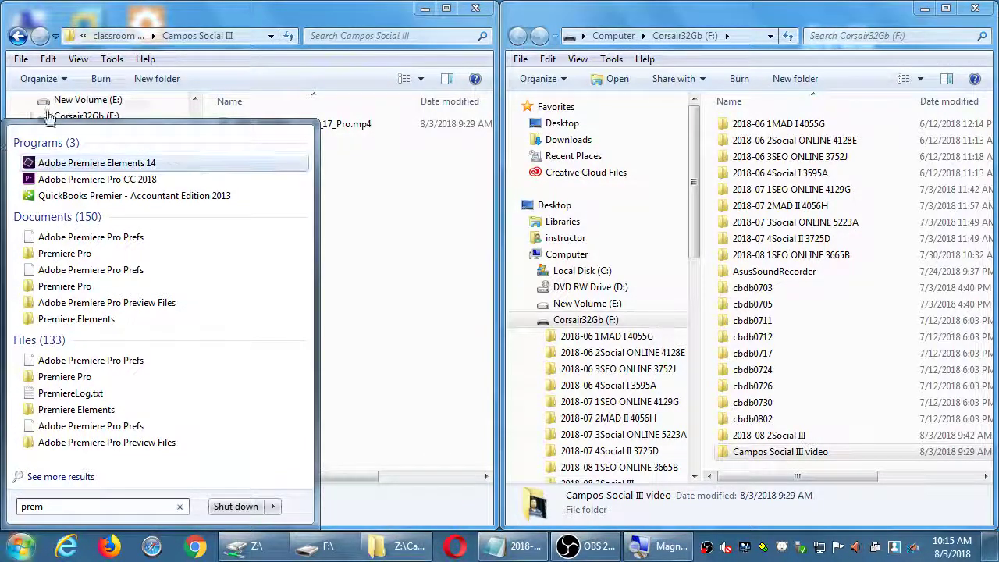
left_click(78, 163)
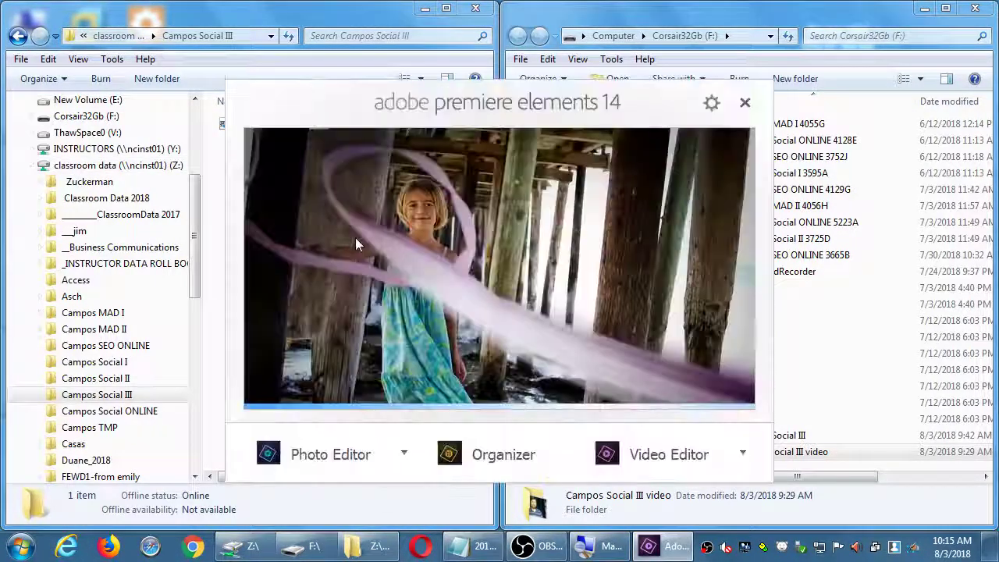
Minimize both folder windows and move the Premiere Elements welcome window slightly higher on the desktop
left_click(923, 8)
left_click(425, 16)
left_click(425, 15)
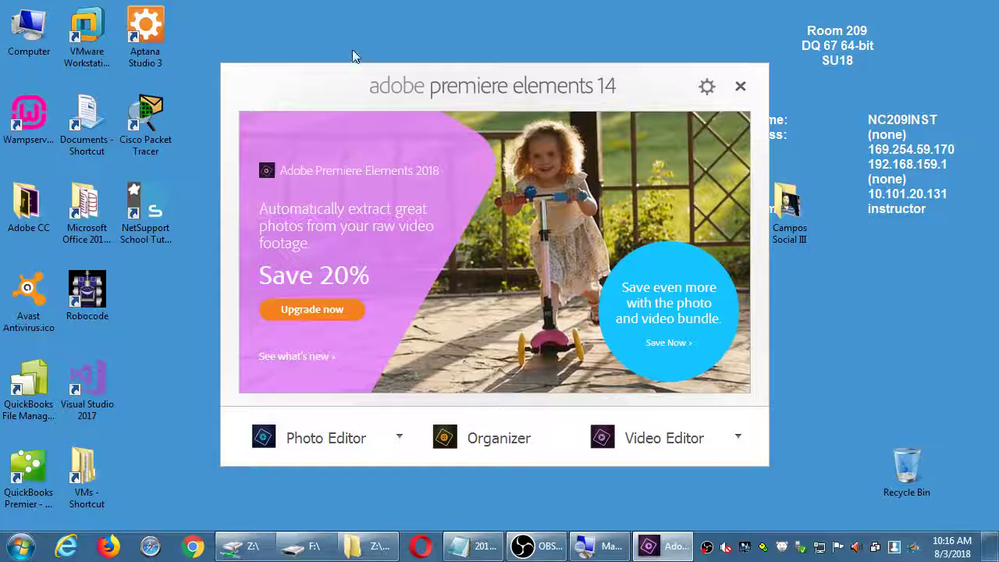
left_click_drag(389, 72, 371, 45)
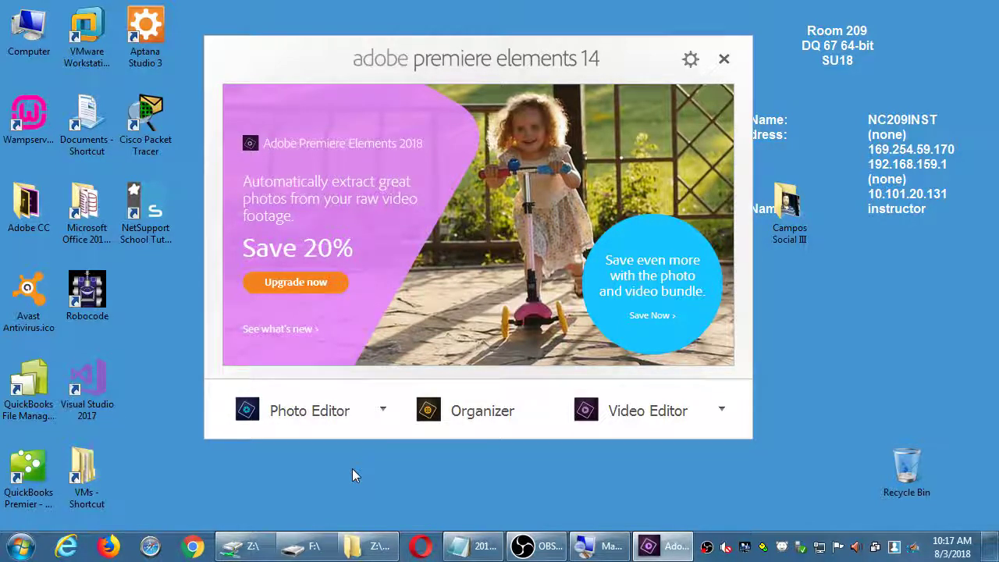
Start the Video Editor from the welcome window and maximize the editor
left_click(723, 423)
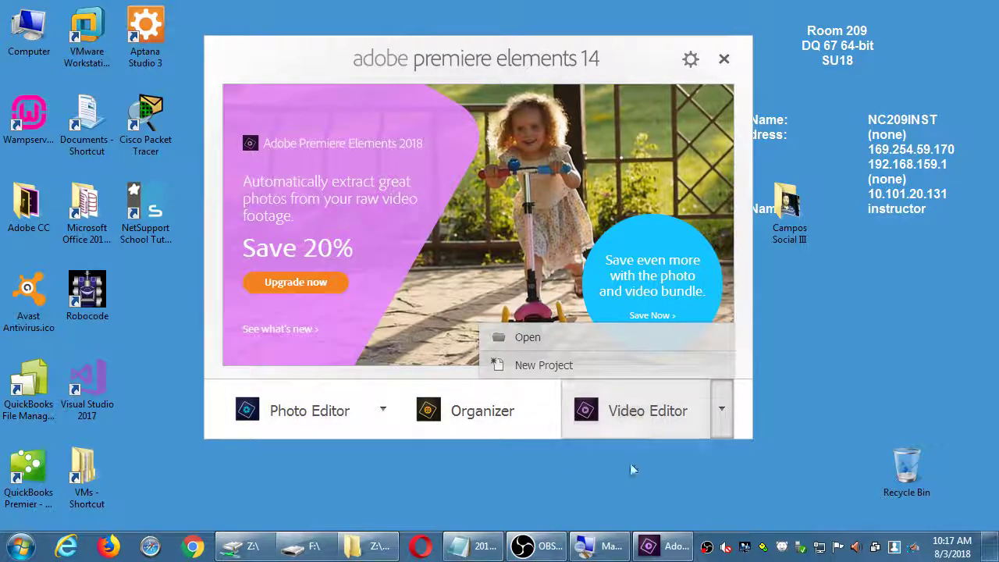
left_click(632, 408)
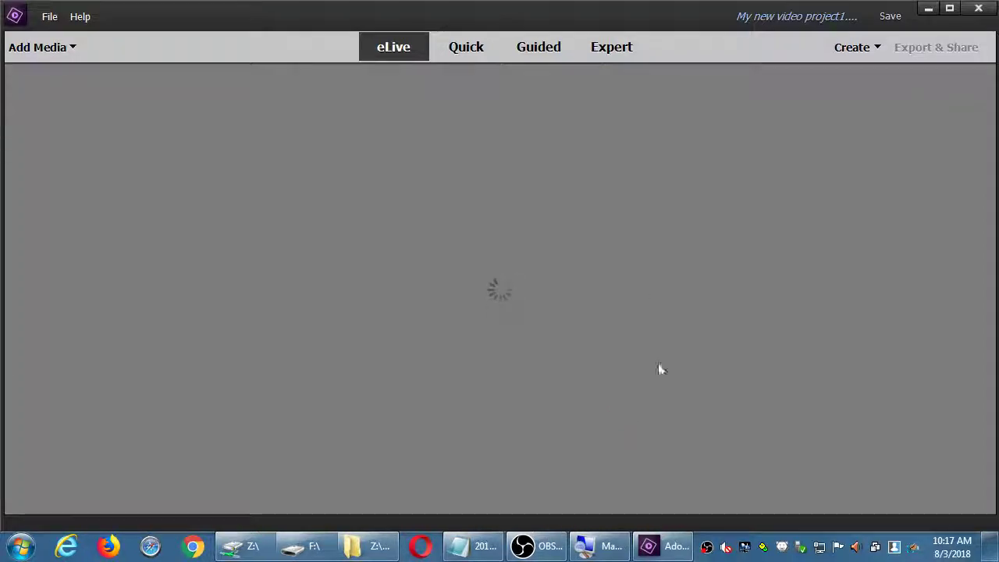
left_click(950, 9)
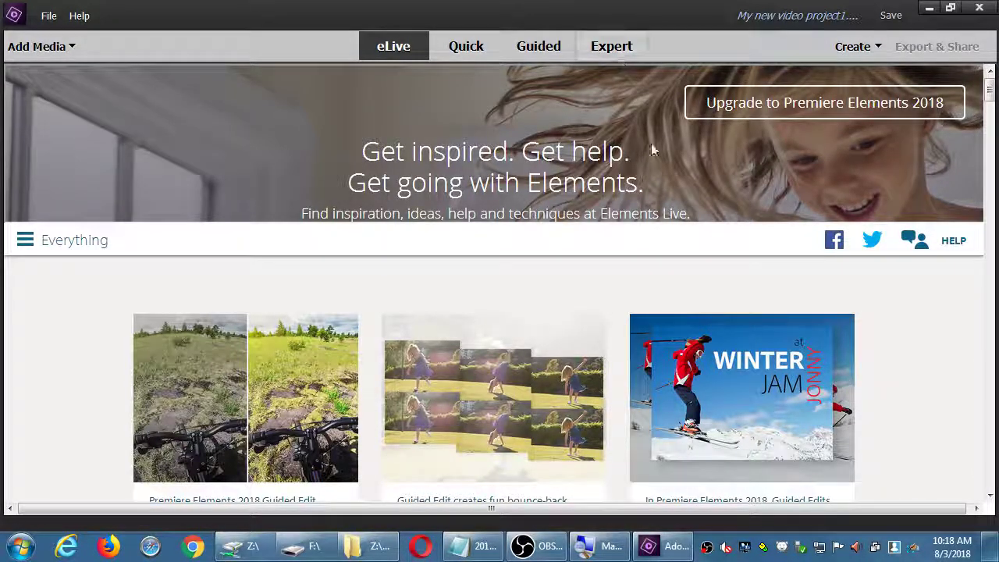
Look through the articles and tutorials on the eLive page
scroll(644, 167, "down", 3)
scroll(644, 167, "down", 8)
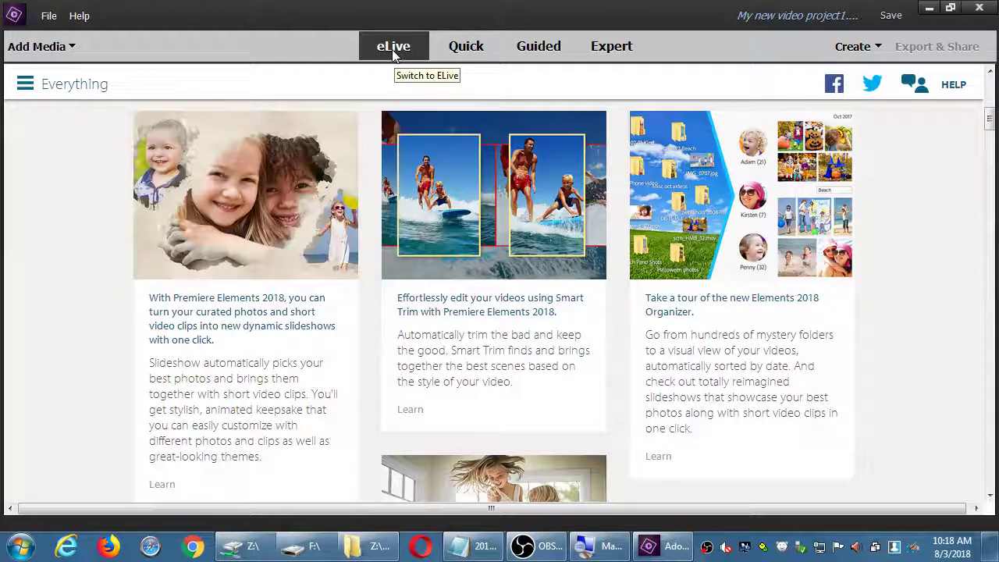
scroll(505, 187, "down", 5)
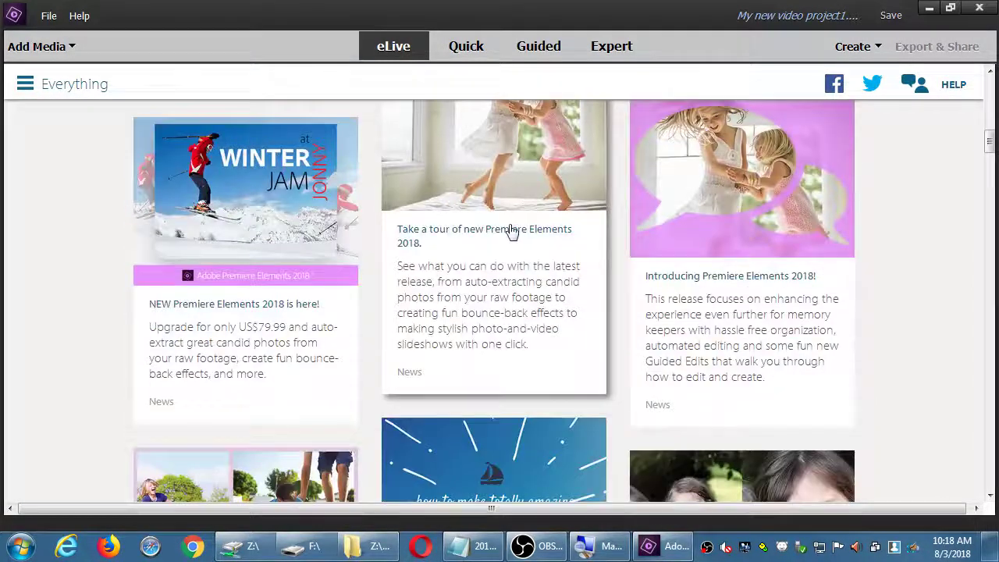
scroll(642, 276, "down", 2)
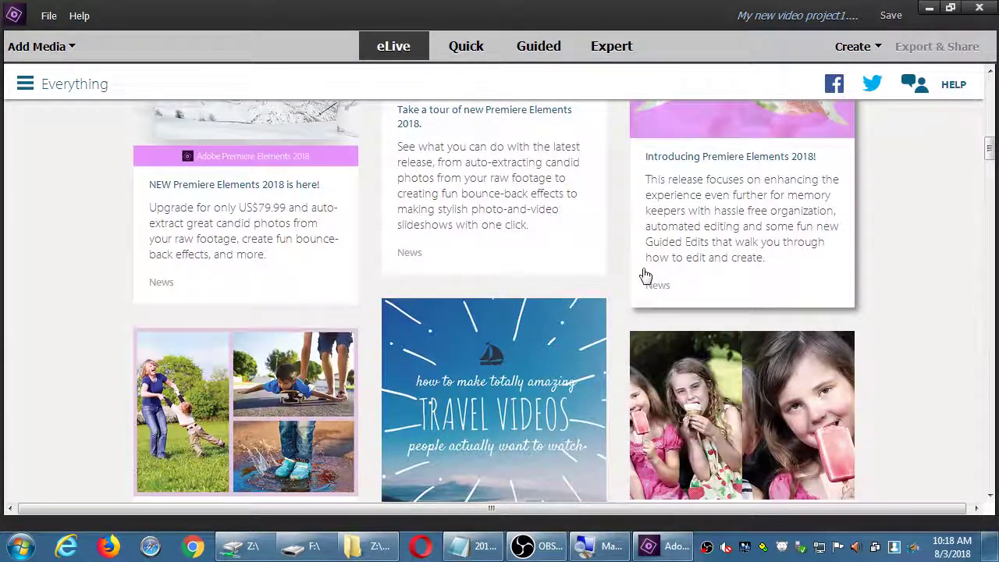
scroll(644, 277, "down", 5)
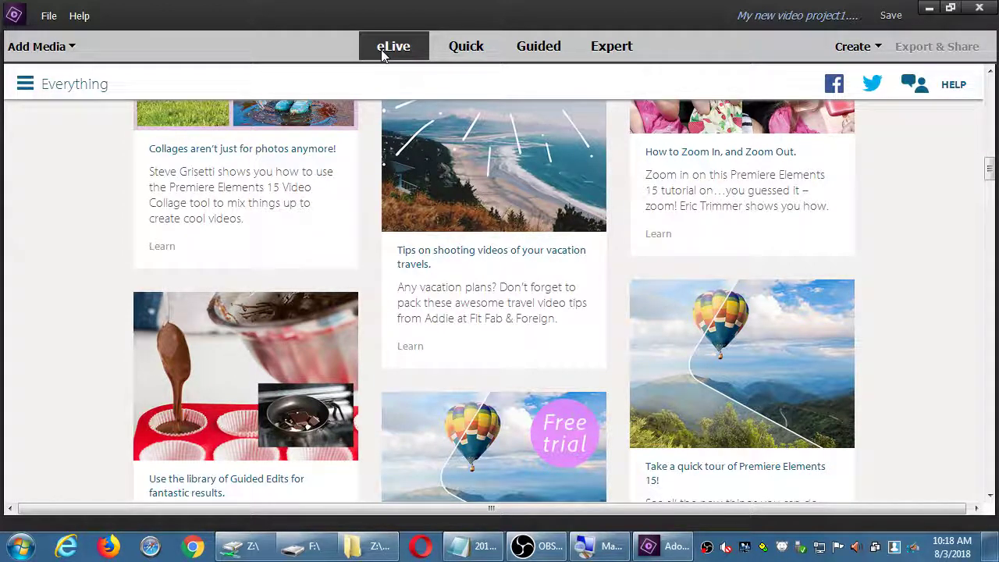
View the Quick workspace and browse the Guided edits on offer, from trimming unwanted frames to adding narration
left_click(450, 49)
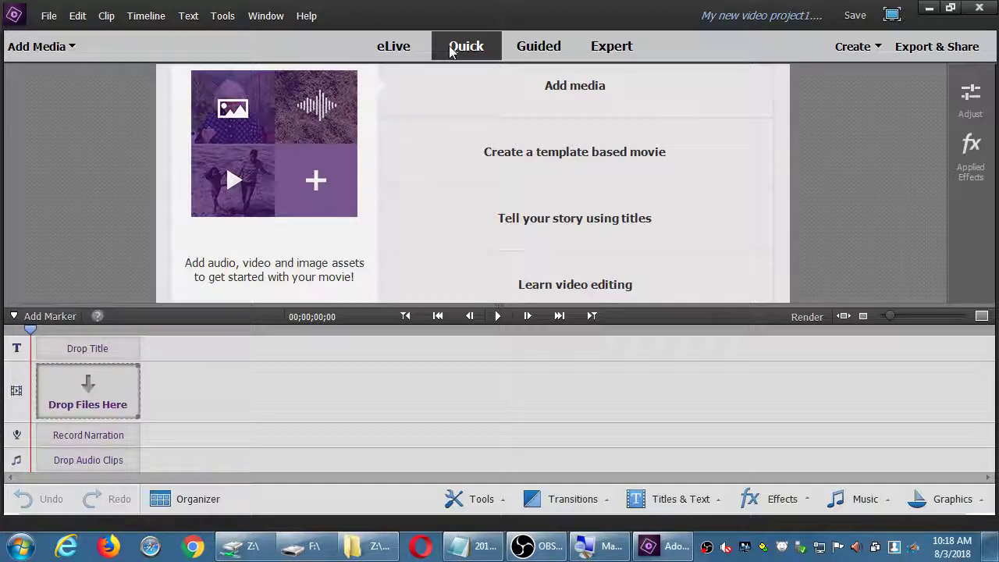
left_click(521, 48)
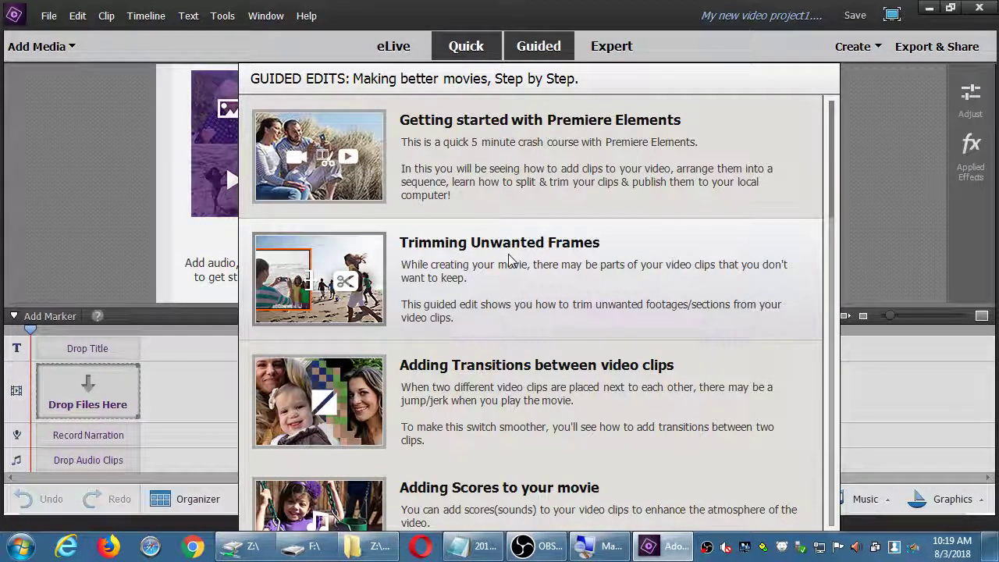
scroll(511, 261, "down", 3)
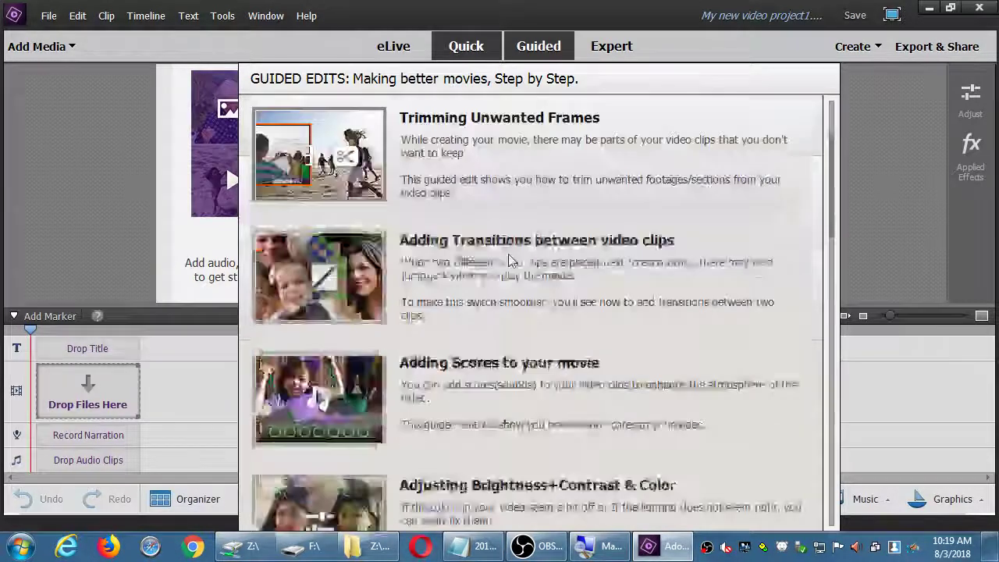
scroll(515, 260, "down", 2)
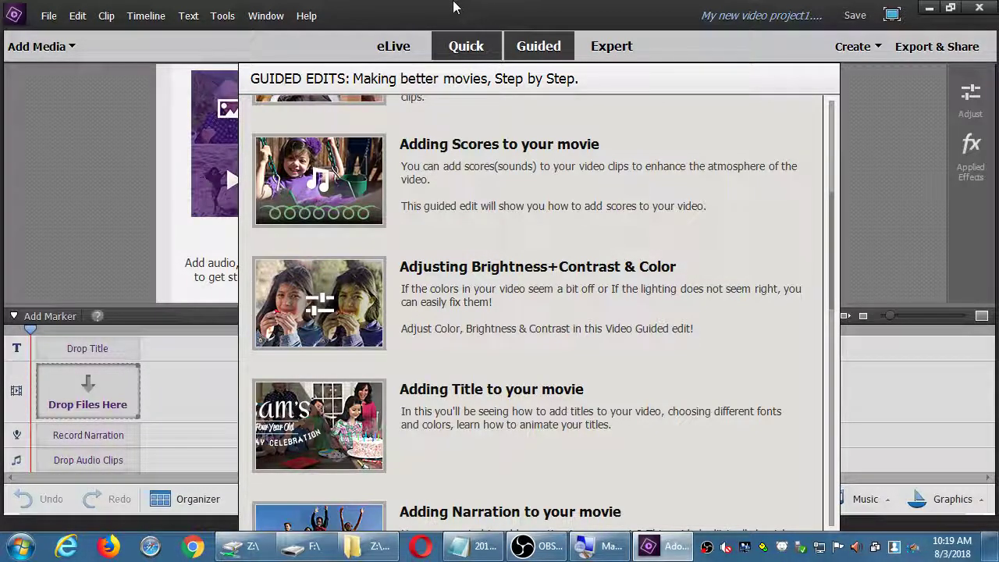
Switch to the Expert workspace and look through the timeline's video, audio, voice and music tracks
left_click(604, 49)
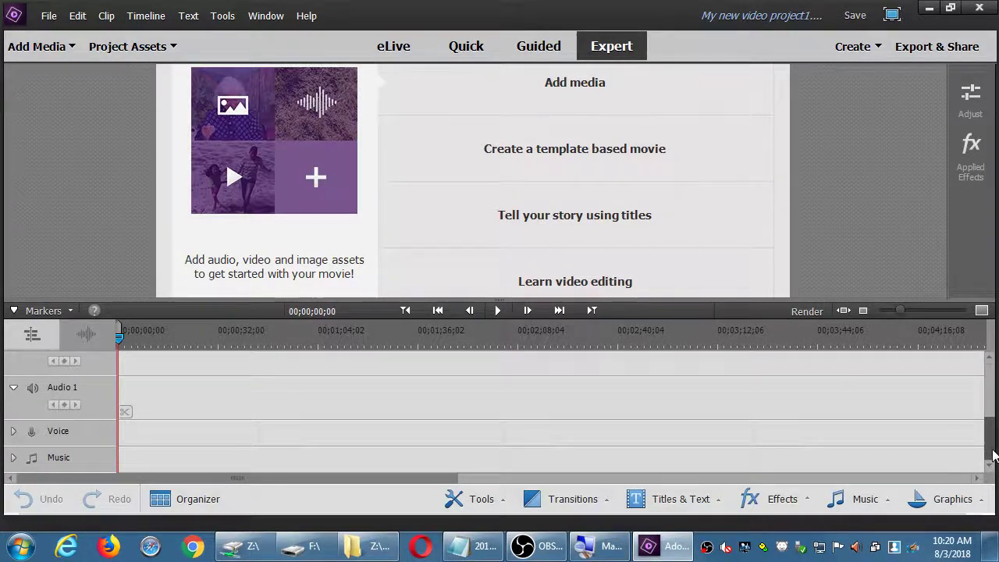
left_click_drag(992, 456, 993, 390)
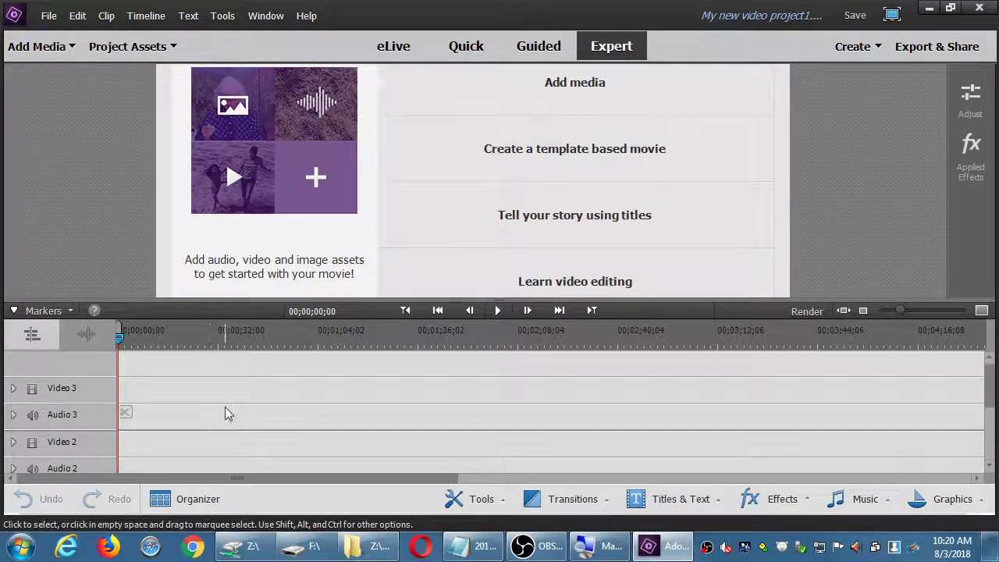
scroll(226, 414, "down", 1)
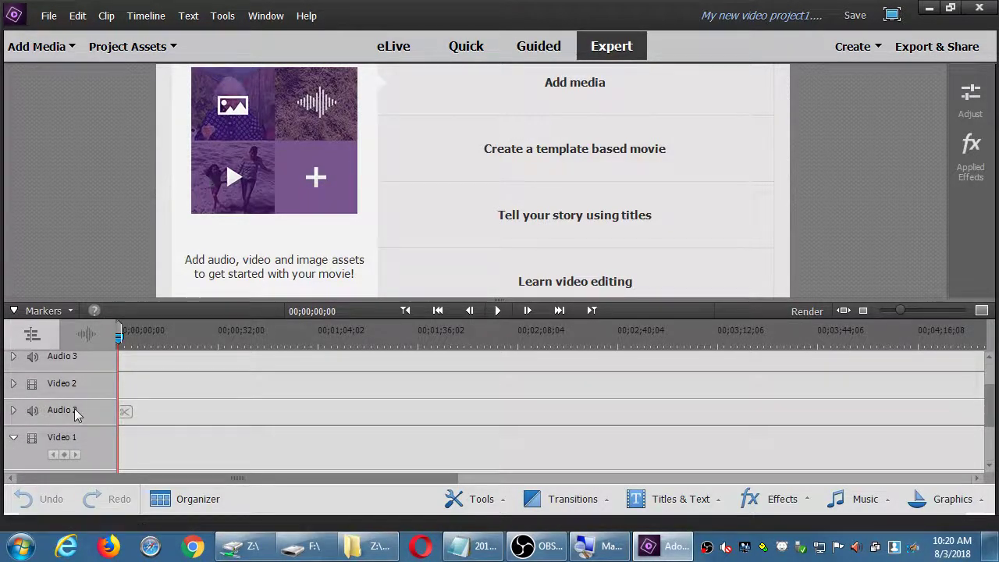
scroll(74, 408, "down", 2)
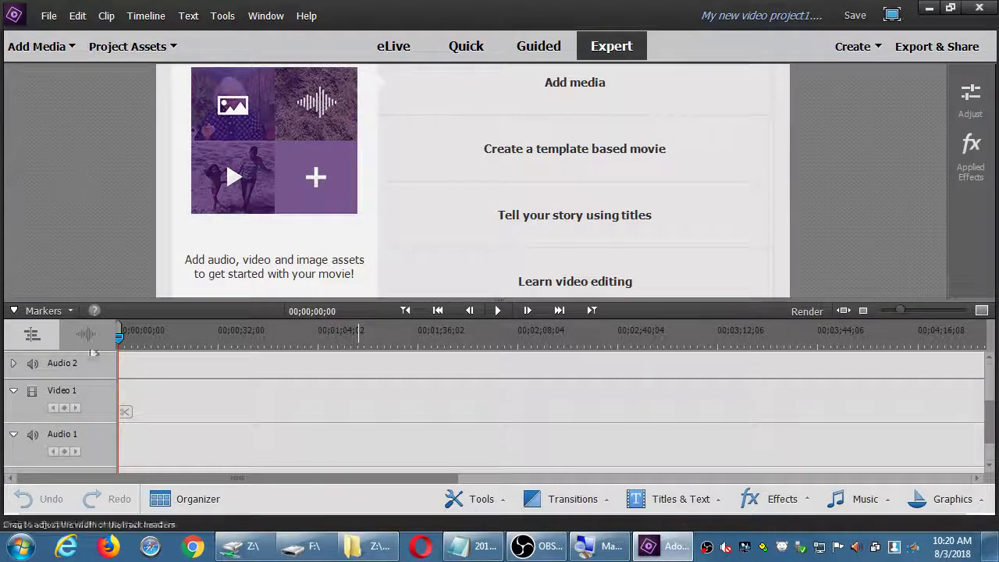
scroll(166, 451, "down", 2)
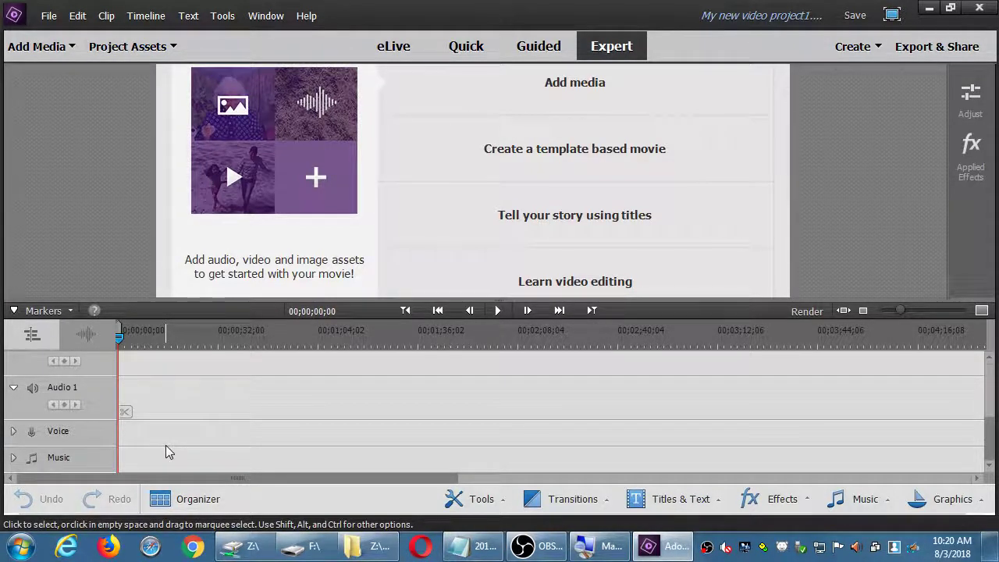
Switch to the Notepad class notes and add at the end "In video editing, your elements are in a Track (audio, video, text)"
left_click(476, 545)
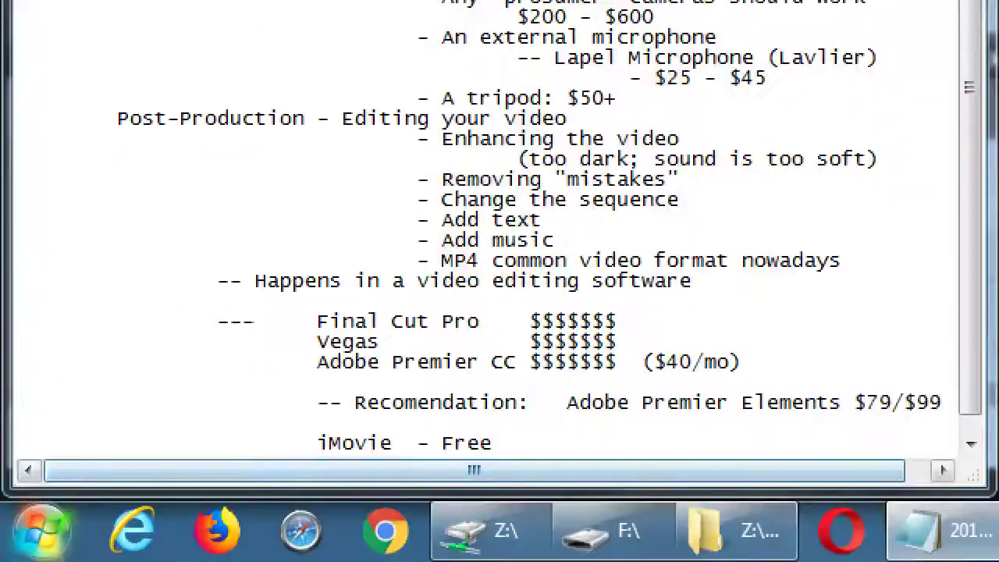
left_click(117, 292)
key("ctrl+End")
key("Return")
key("Return")
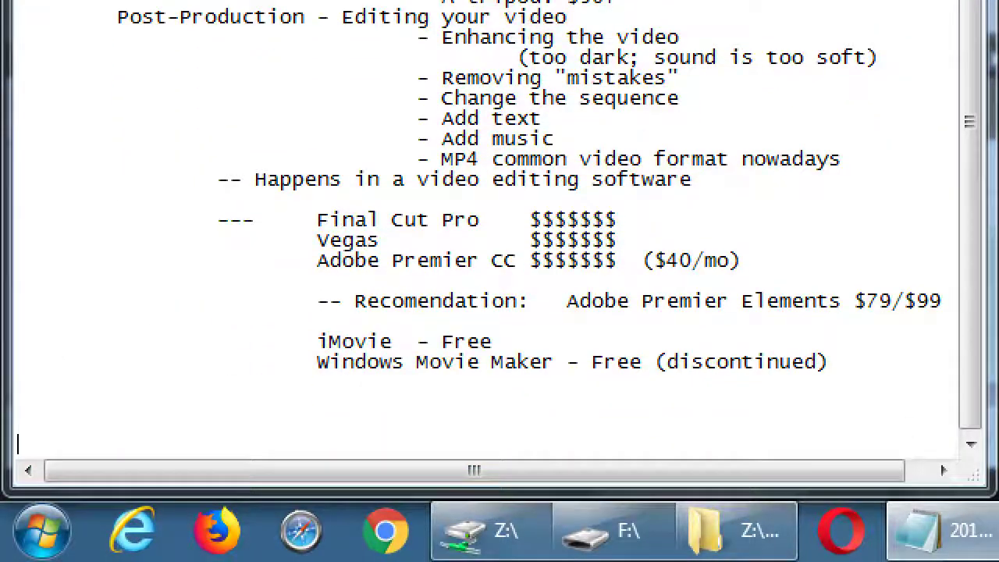
type("In ivdeo")
key("BackSpace")
key("BackSpace")
key("BackSpace")
key("BackSpace")
key("BackSpace")
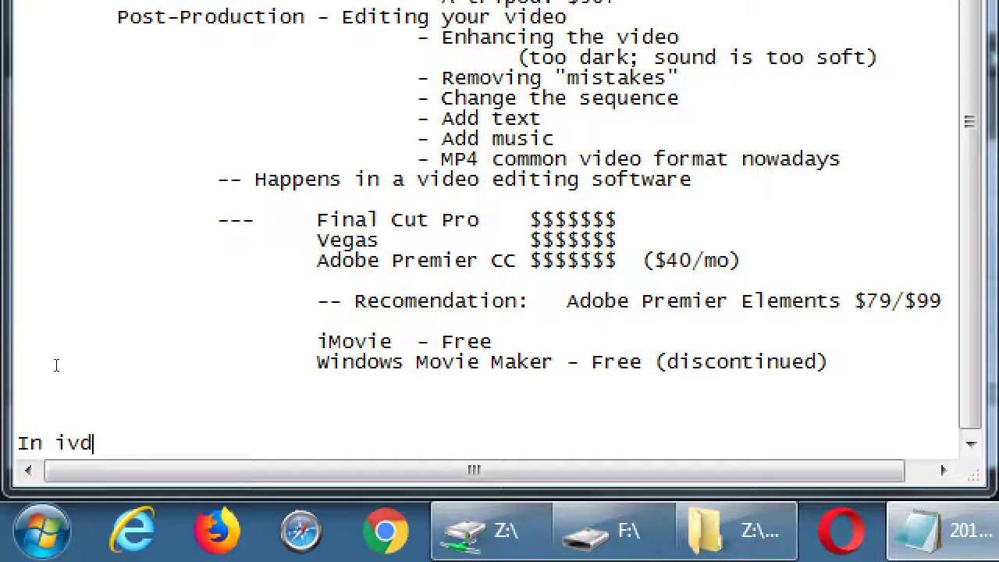
type("video el")
key("BackSpace")
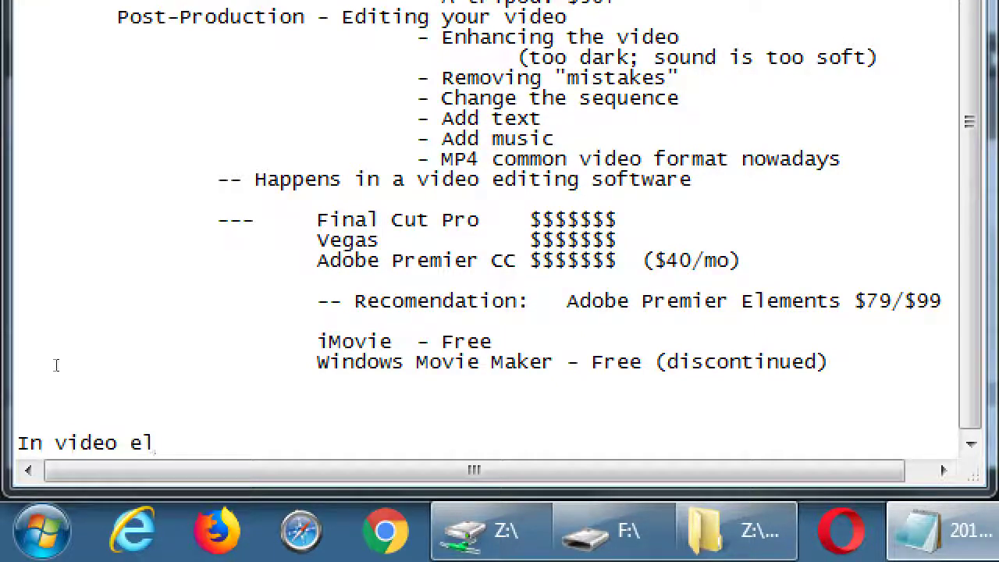
type("diting, ")
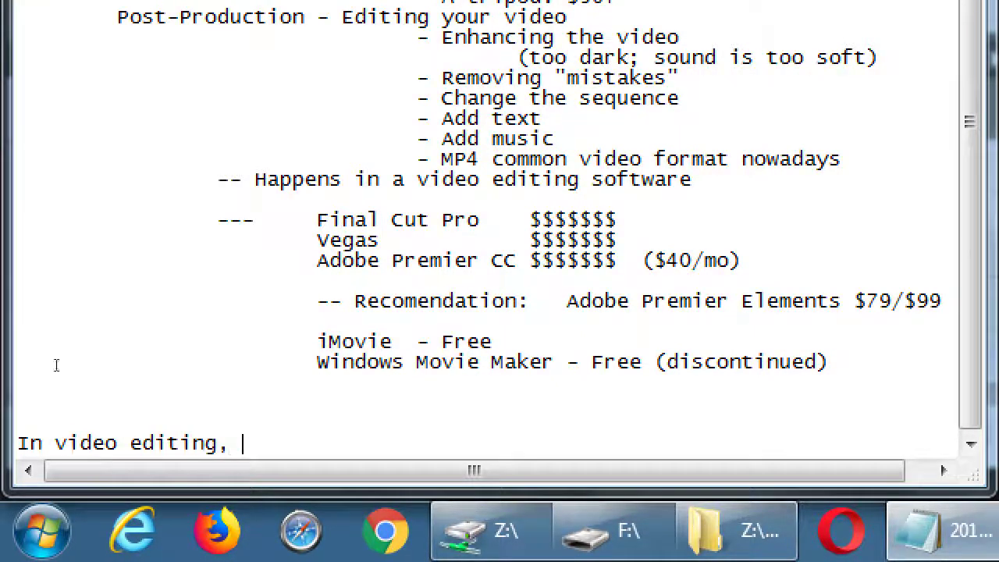
type("your ele")
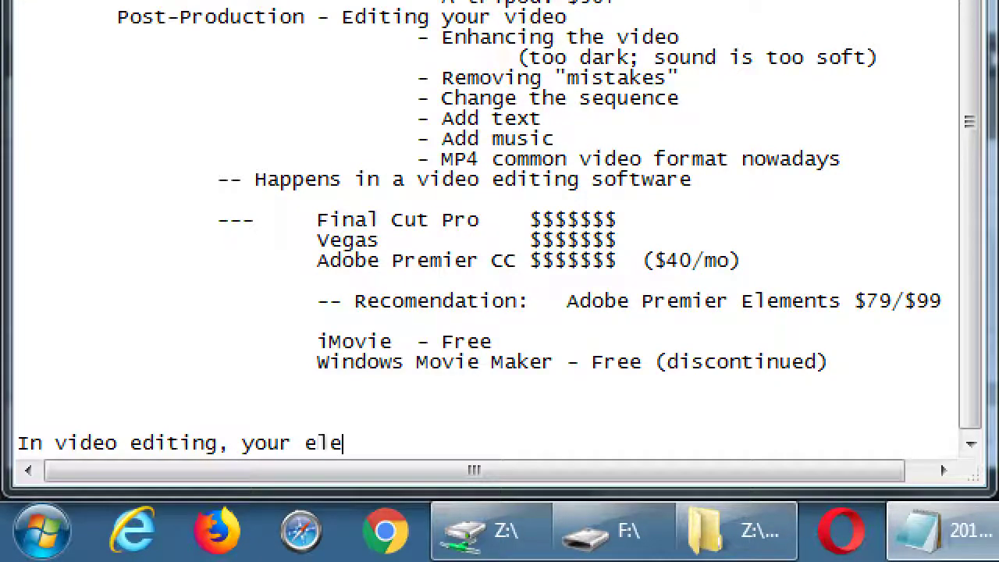
type("ments are in a T")
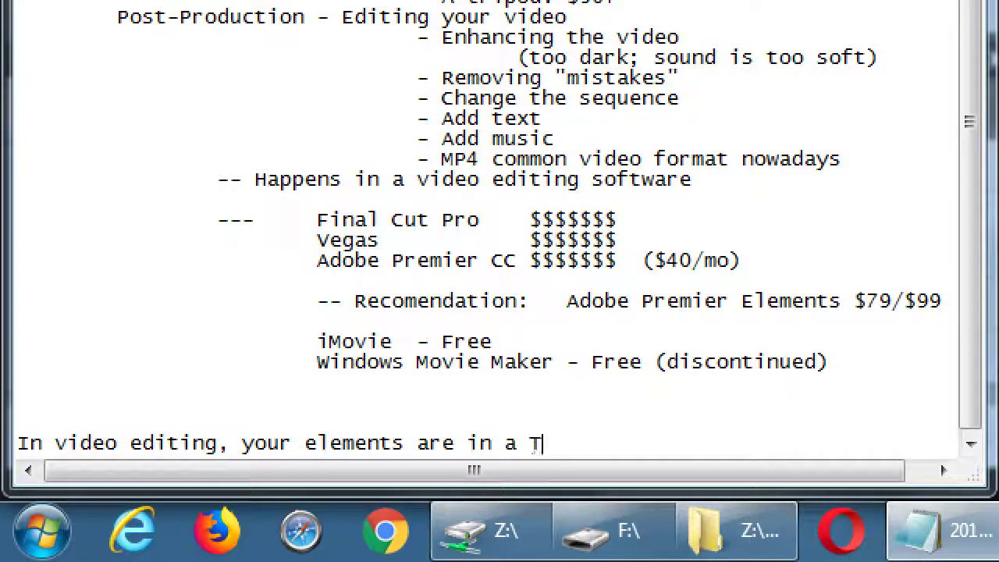
type("rack (audio, video, et")
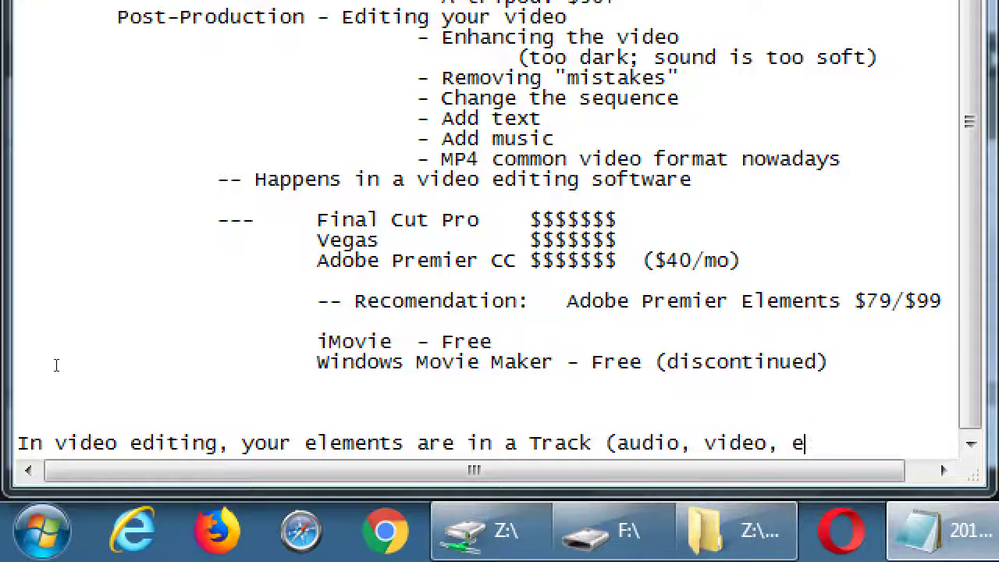
key("BackSpace")
type("text)")
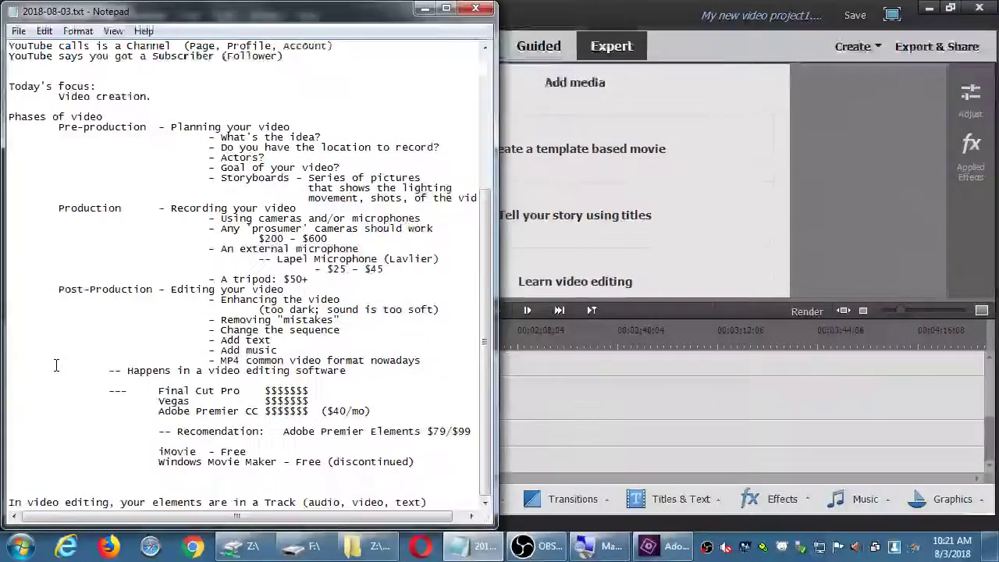
Check the Premiere Elements timeline, return to the Notepad notes and add the line "We'll work with Non-Destructive video editing software"
key("alt+Tab")
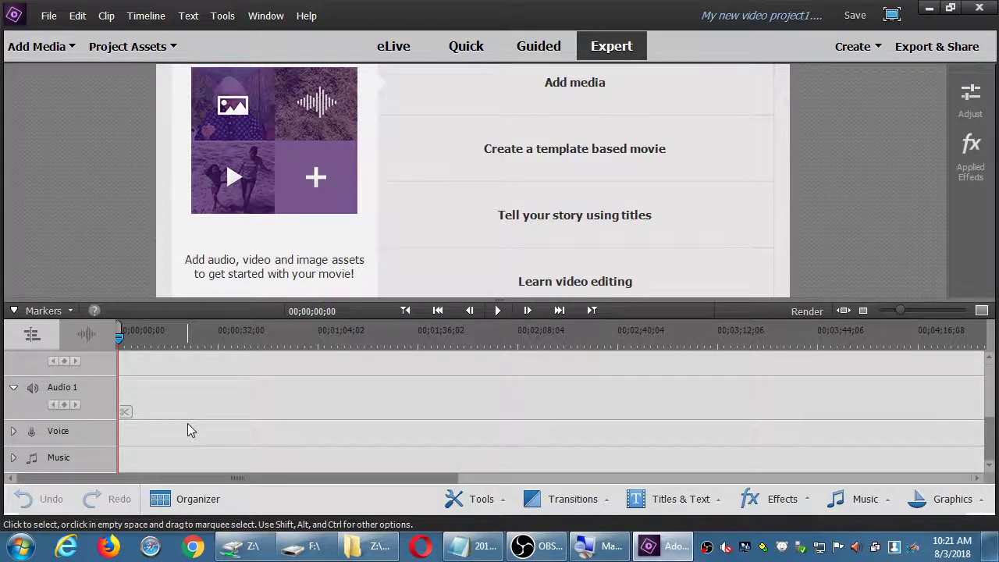
key("alt+Tab")
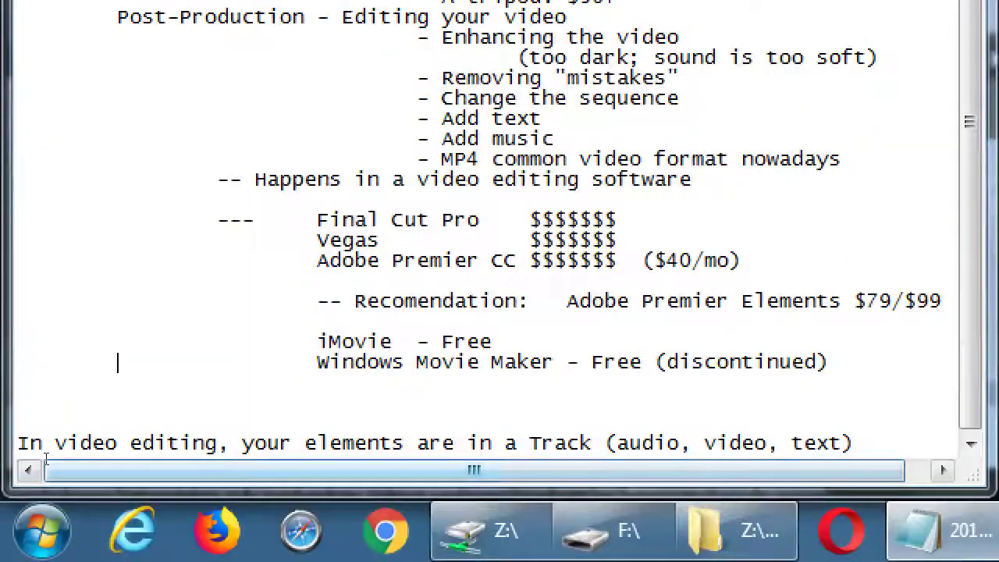
key("ctrl+End")
key("Return")
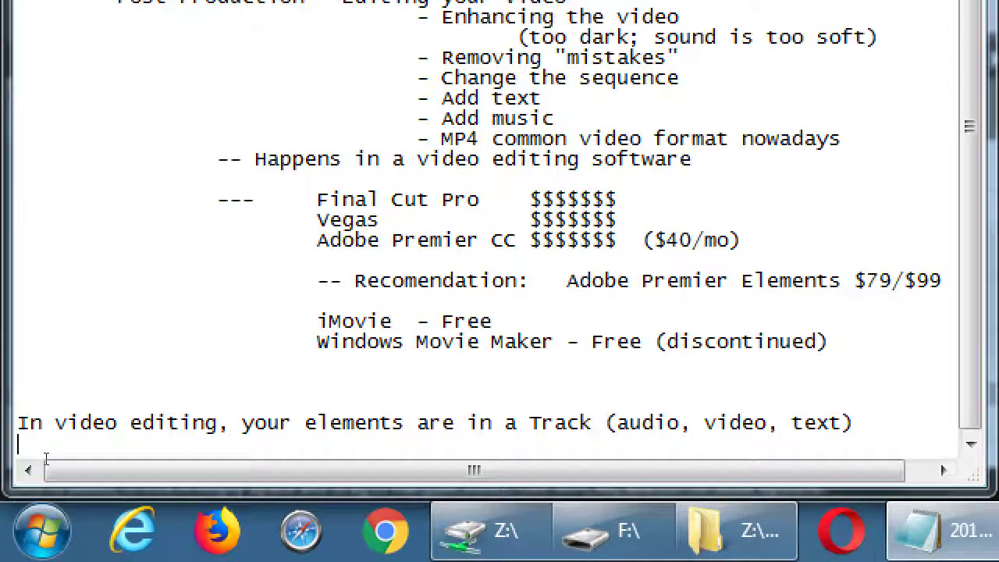
type("We'll work iw")
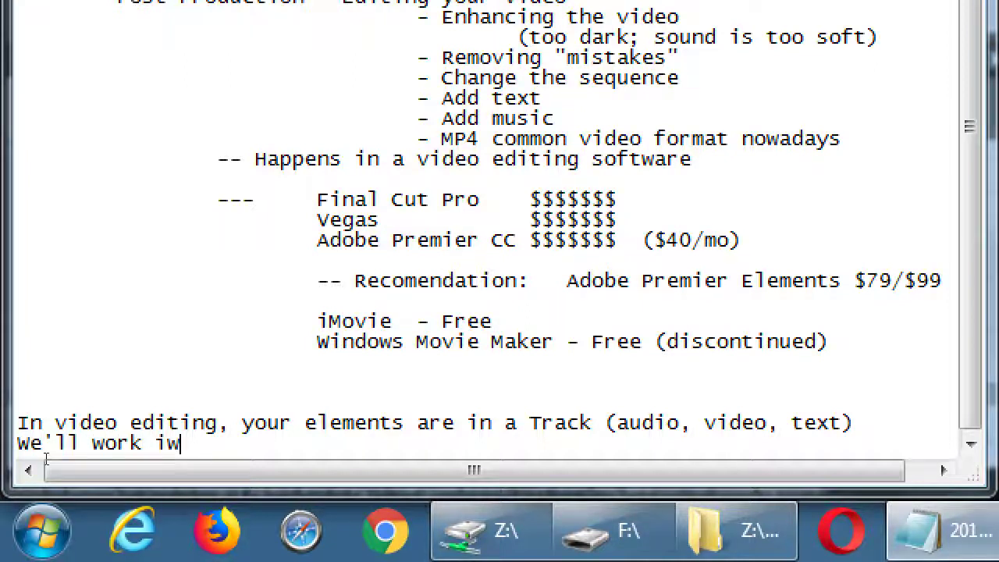
key("BackSpace")
key("BackSpace")
type("with non")
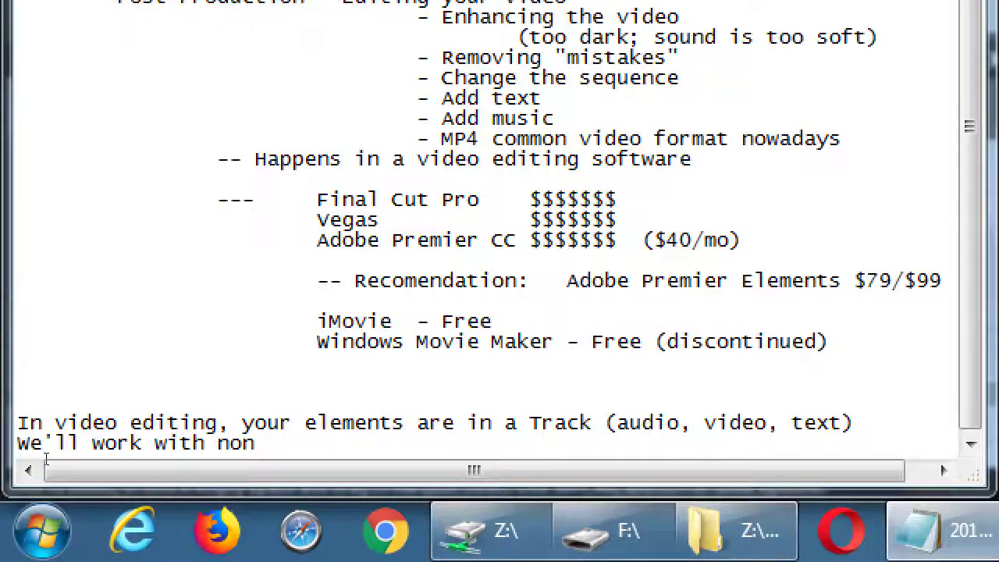
type("-")
key("BackSpace")
key("BackSpace")
key("BackSpace")
key("BackSpace")
type("Non-Destru")
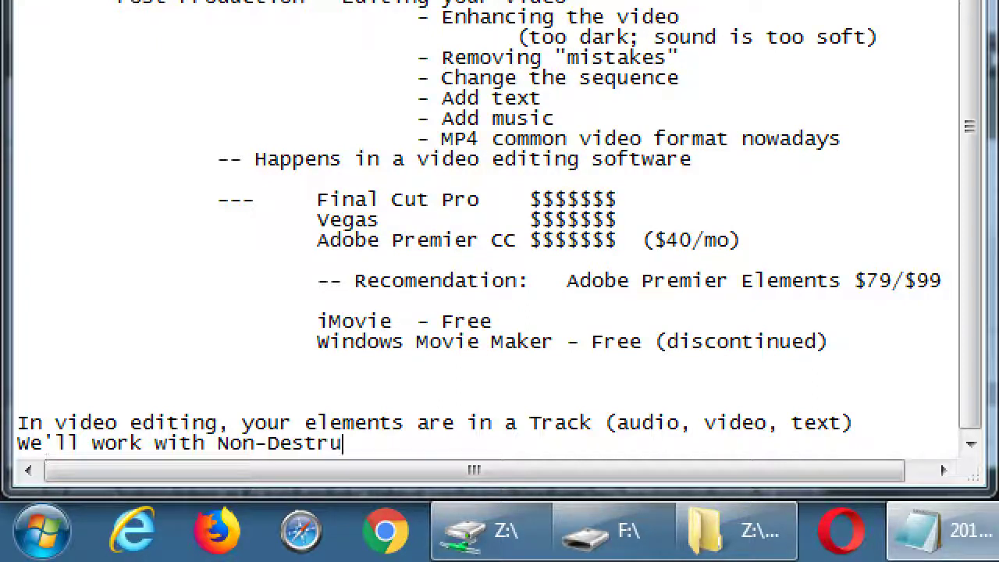
type("ctive video editin")
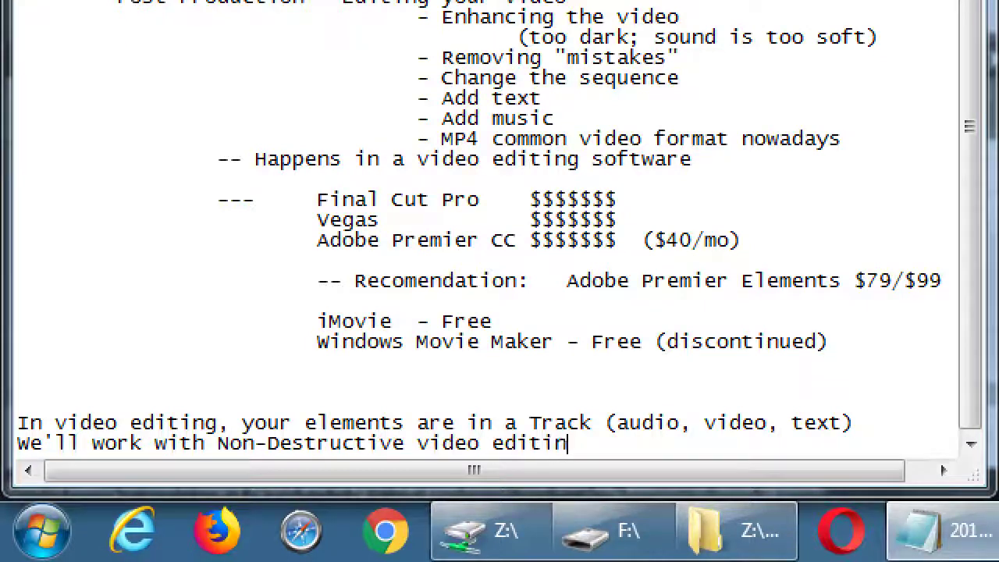
type("g sofwa")
key("BackSpace")
key("BackSpace")
type("t")
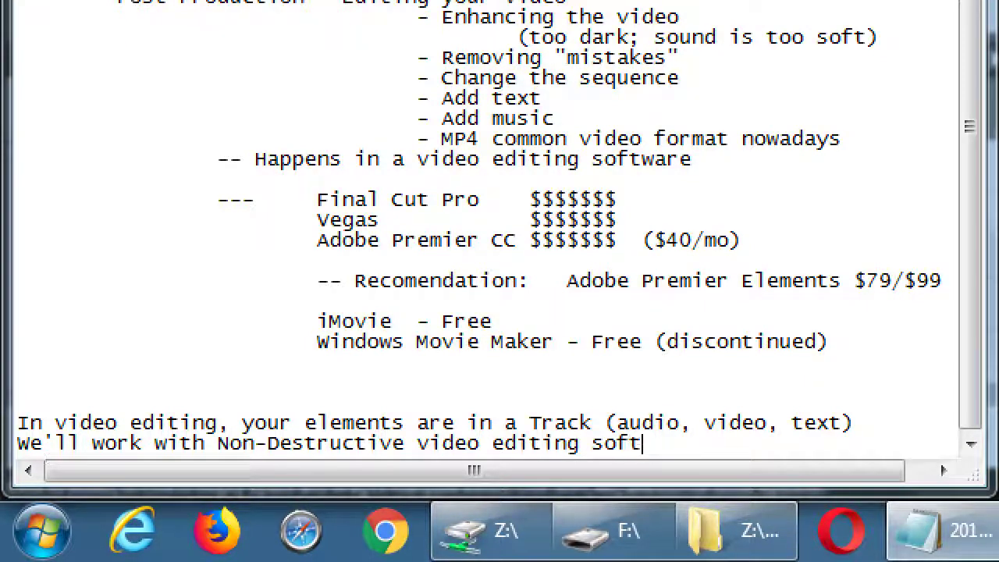
type("ware")
Add an indented line below the non-destructive editing note reading "(your original audio/video is not altered)"
key("Return")
key("Tab")
key("Tab")
type("(")
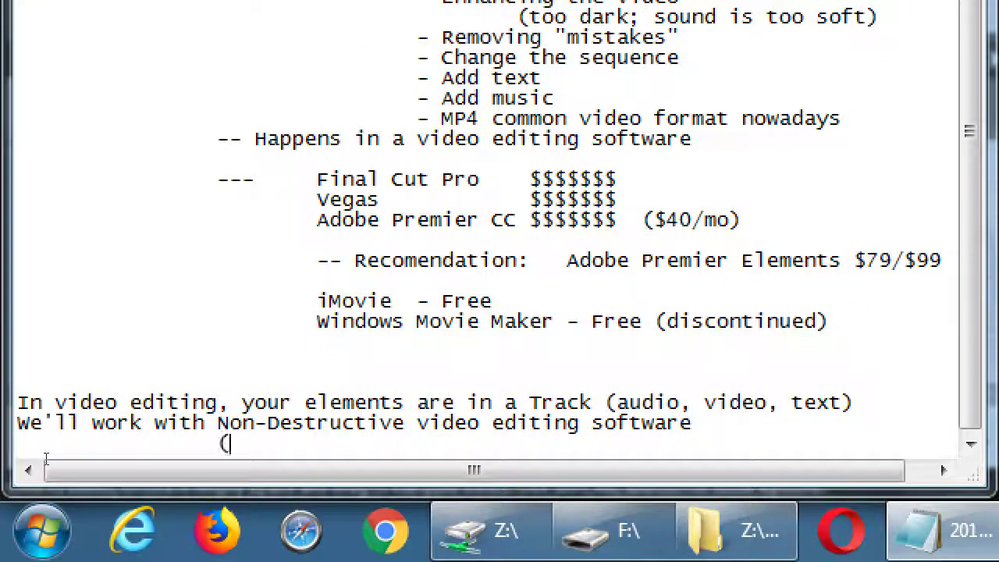
type("your original audi")
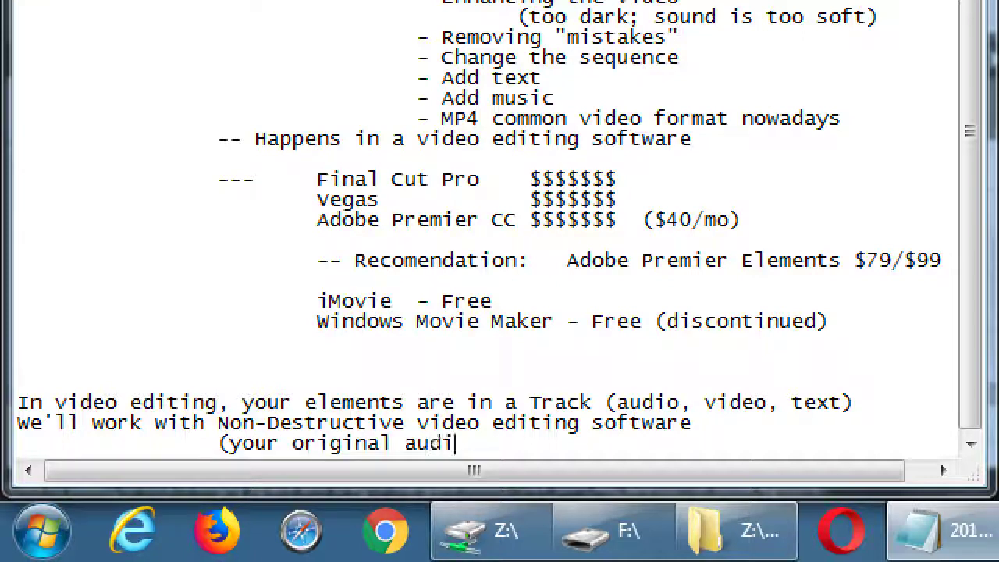
type("o/video")
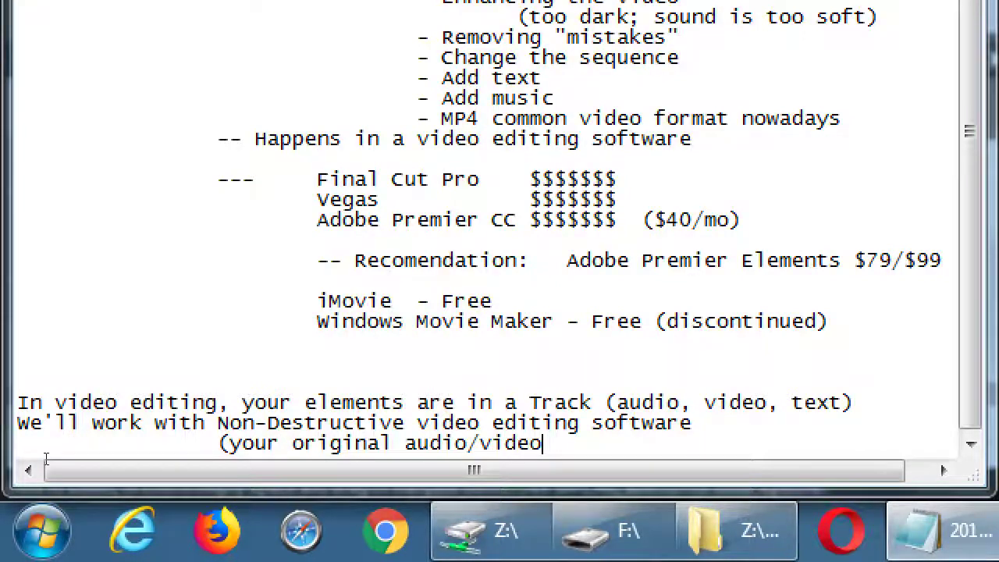
type(" is not altered)")
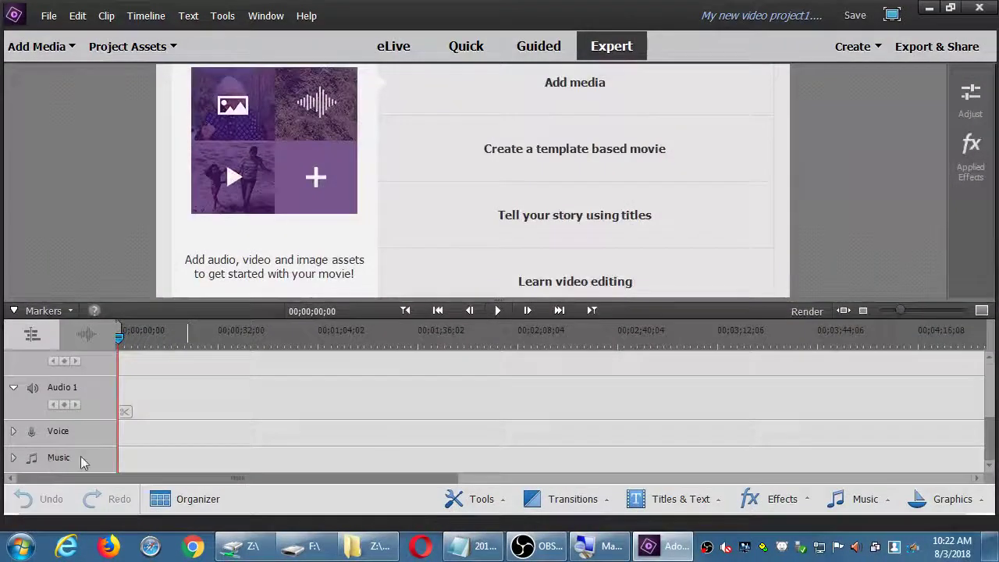
Look through the video tools from Favorite Moments to Time Remapping and try Favorite Moments without a clip selected
left_click(471, 503)
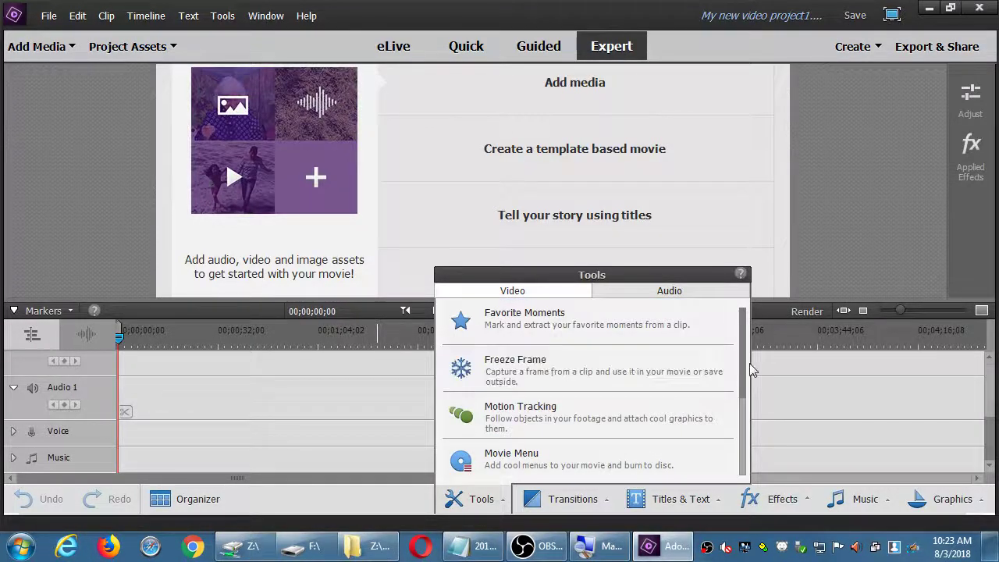
scroll(746, 397, "down", 1)
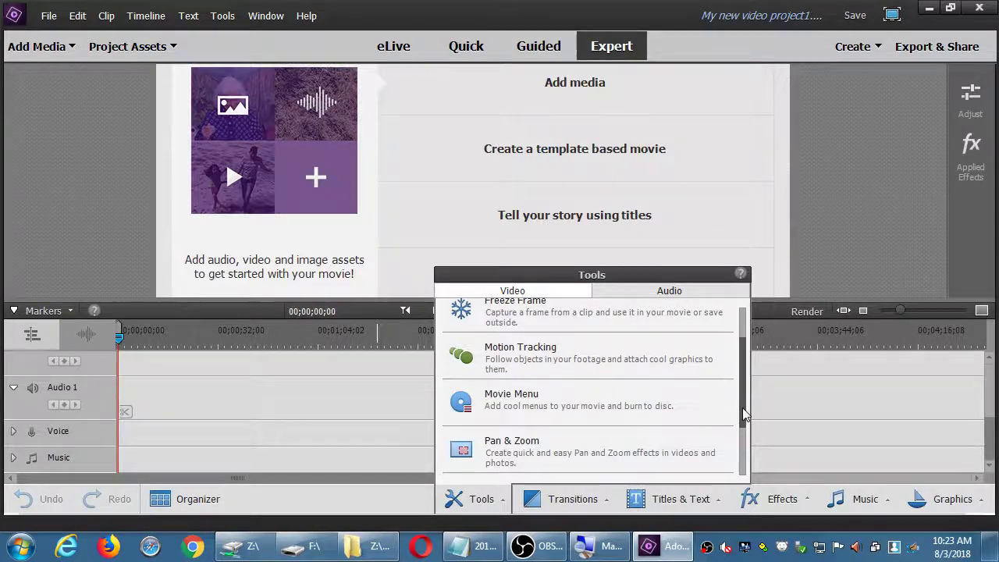
scroll(742, 379, "down", 2)
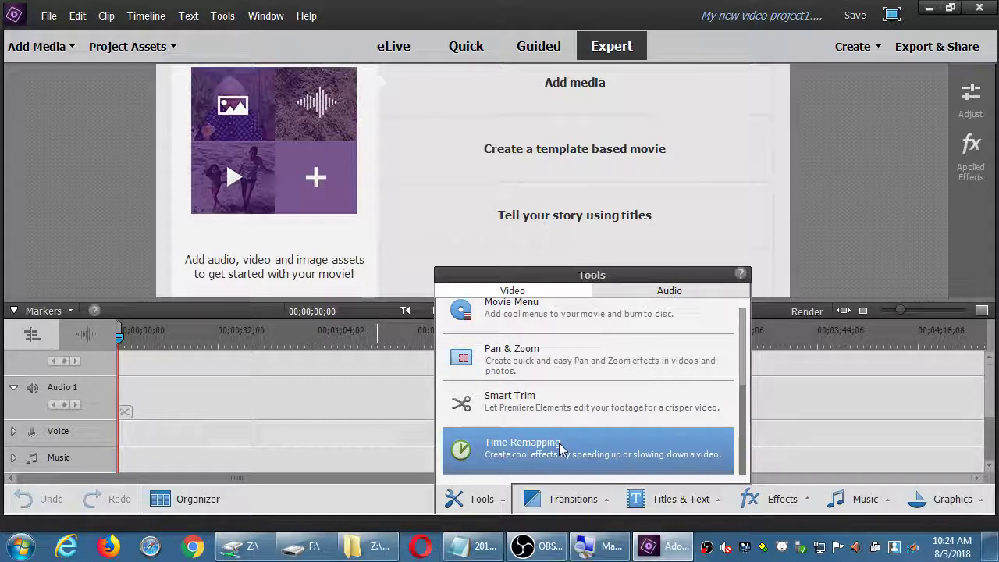
scroll(558, 446, "up", 3)
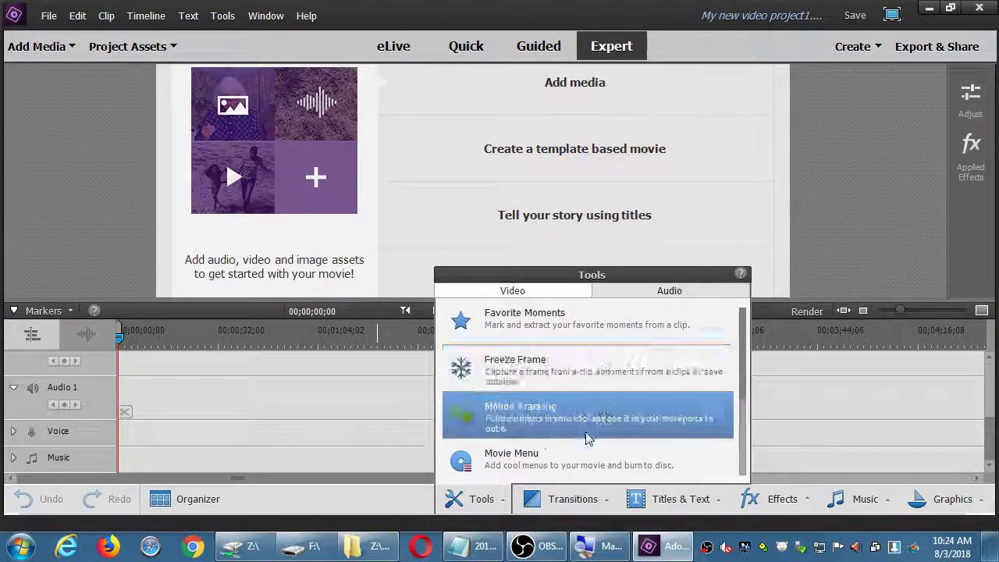
left_click(626, 305)
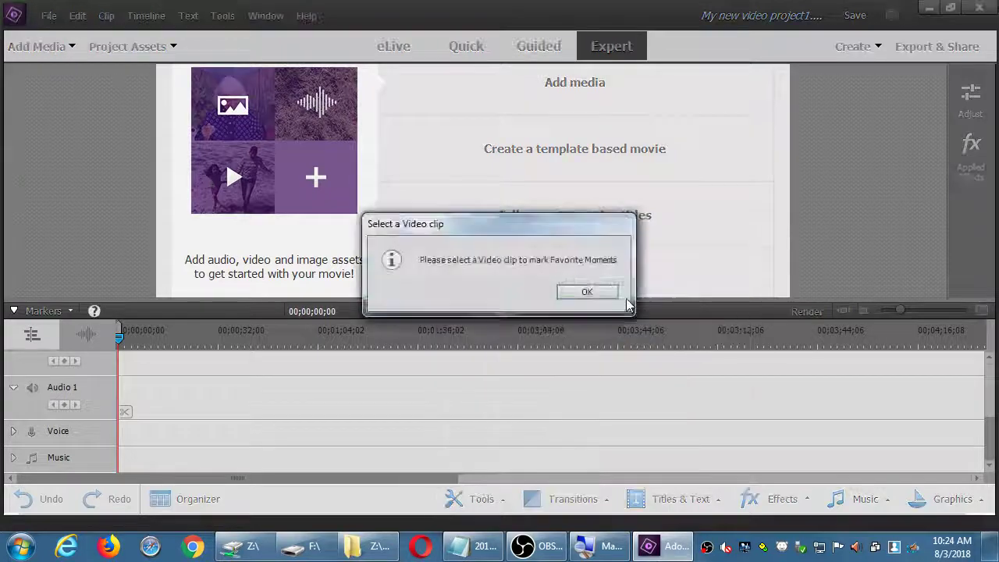
left_click(587, 292)
Look over the audio tools, return to the video tools and close the list
left_click(476, 499)
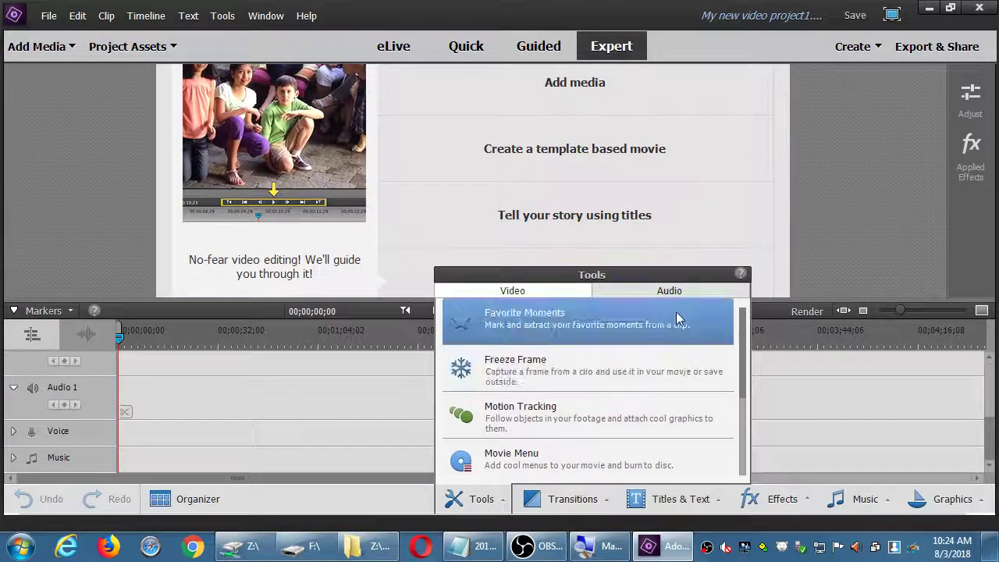
left_click(675, 292)
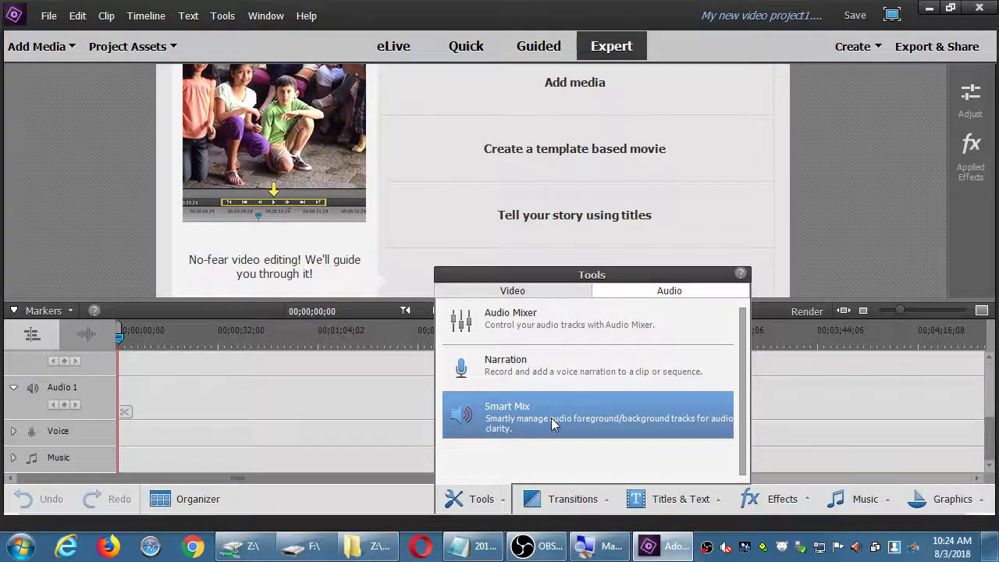
left_click(512, 294)
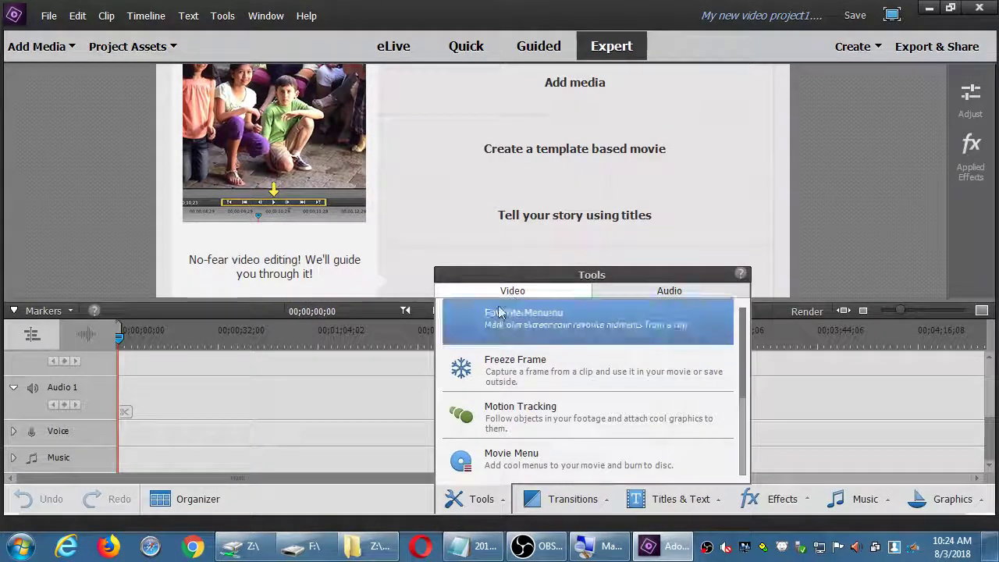
left_click(471, 511)
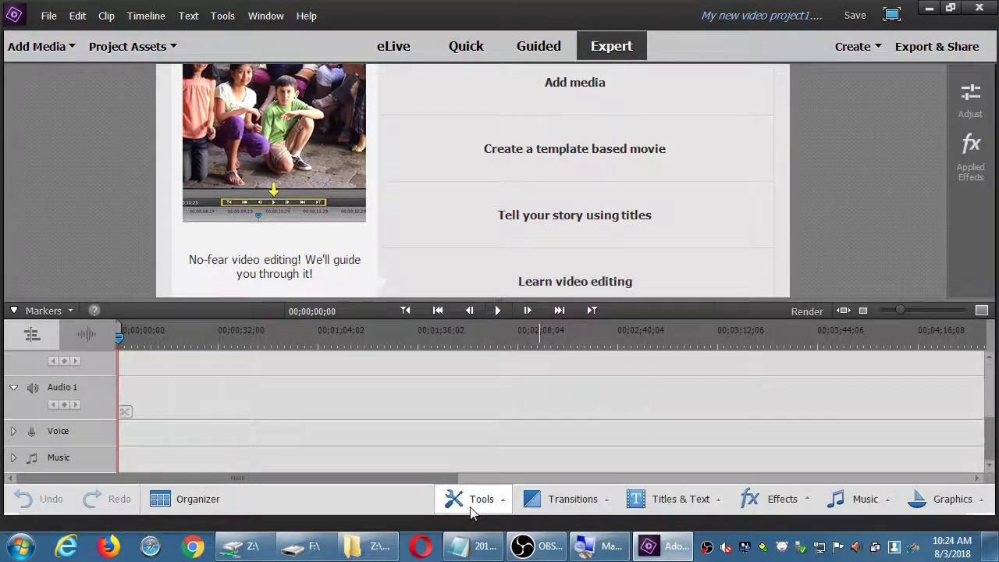
Look over the Dissolve video transitions and the Classic Titles categories of the title library
left_click(559, 505)
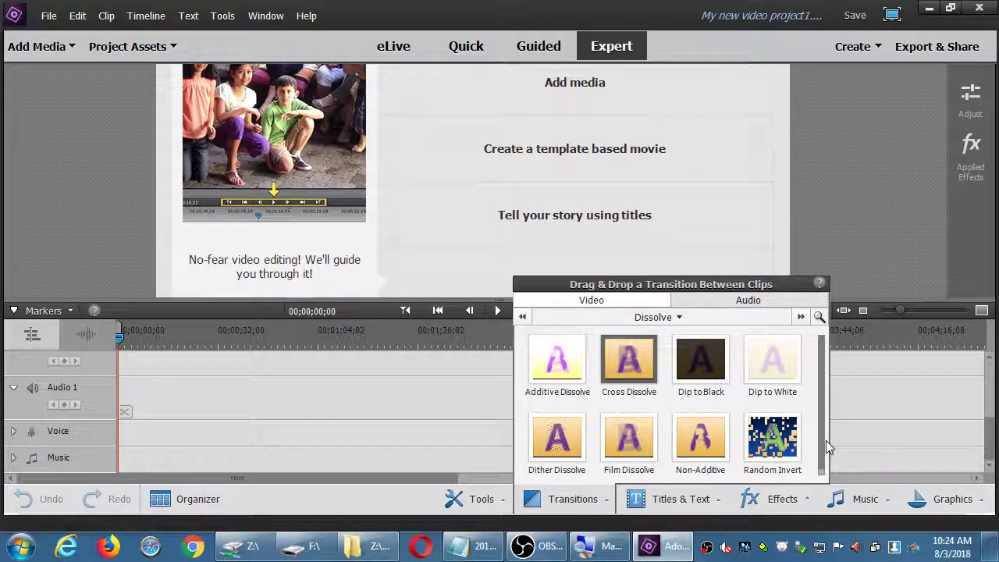
left_click(683, 501)
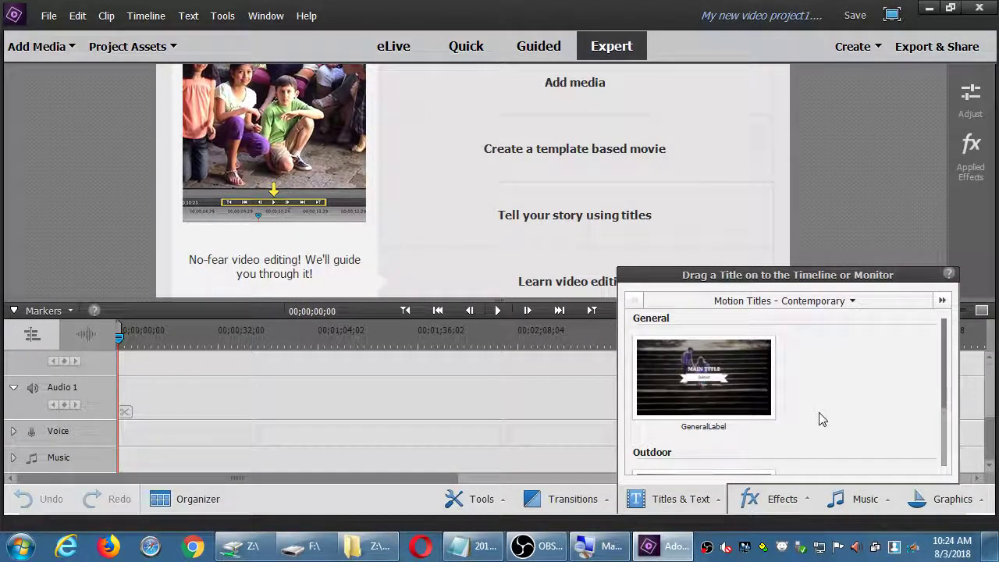
mouse_move(944, 380)
left_mouse_down()
mouse_move(948, 448)
mouse_move(945, 380)
left_mouse_up()
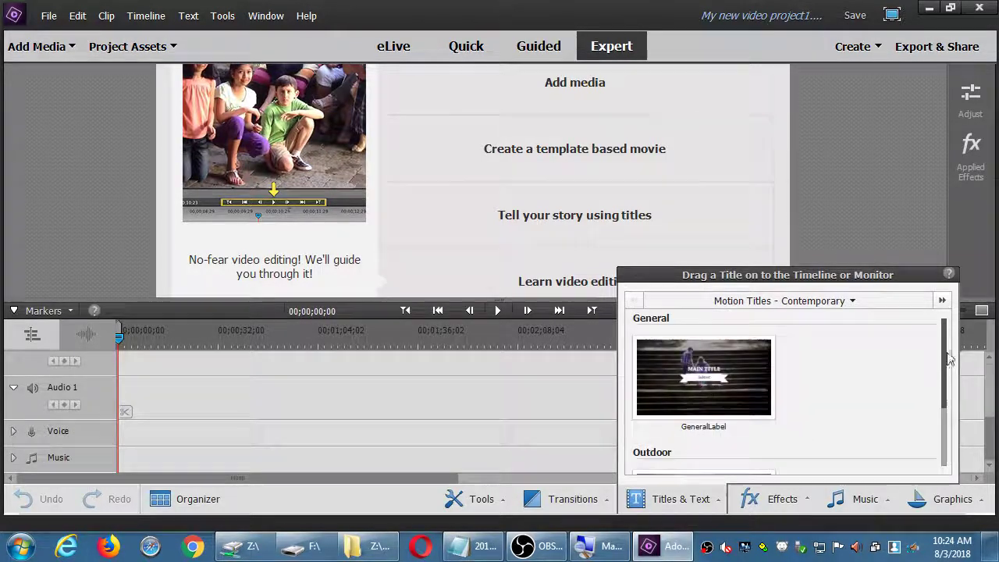
left_click(843, 302)
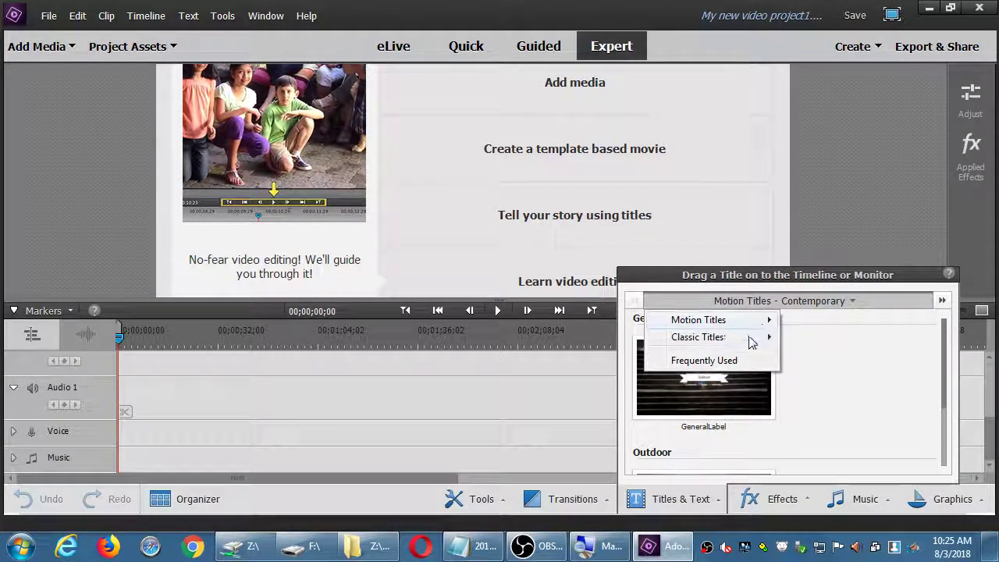
mouse_move(746, 344)
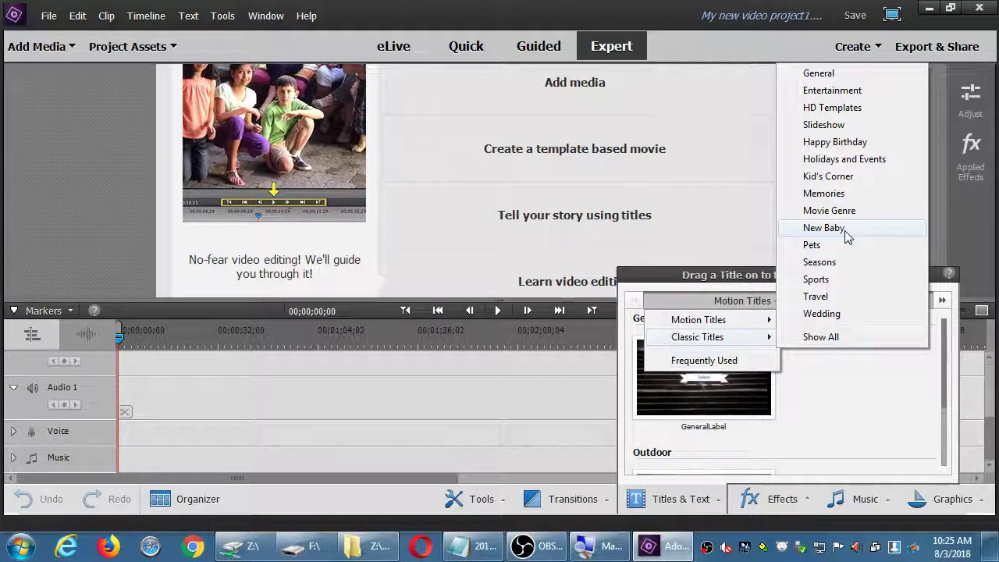
left_click(551, 6)
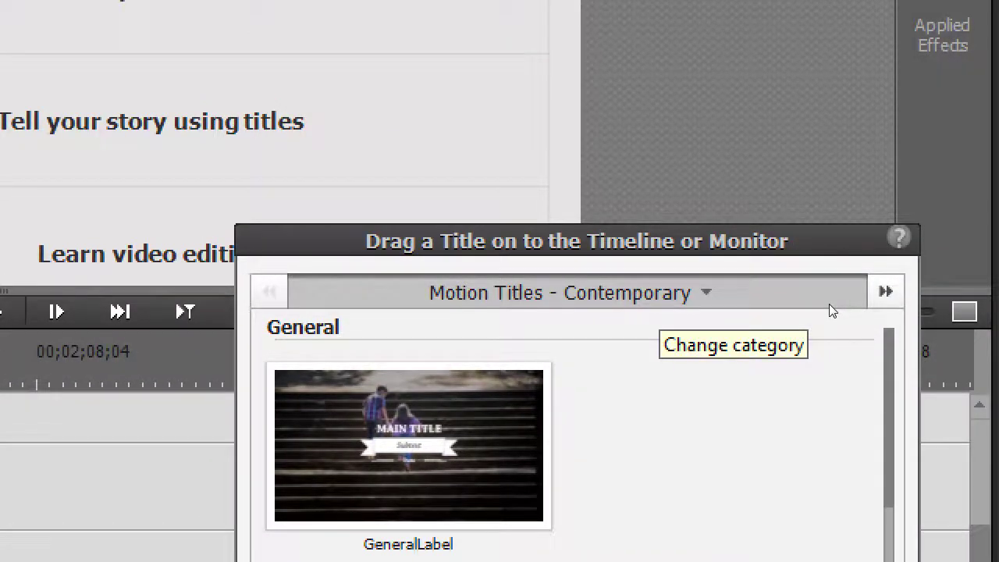
Compare the Motion Titles and Classic Titles categories and close the title library
left_click(828, 304)
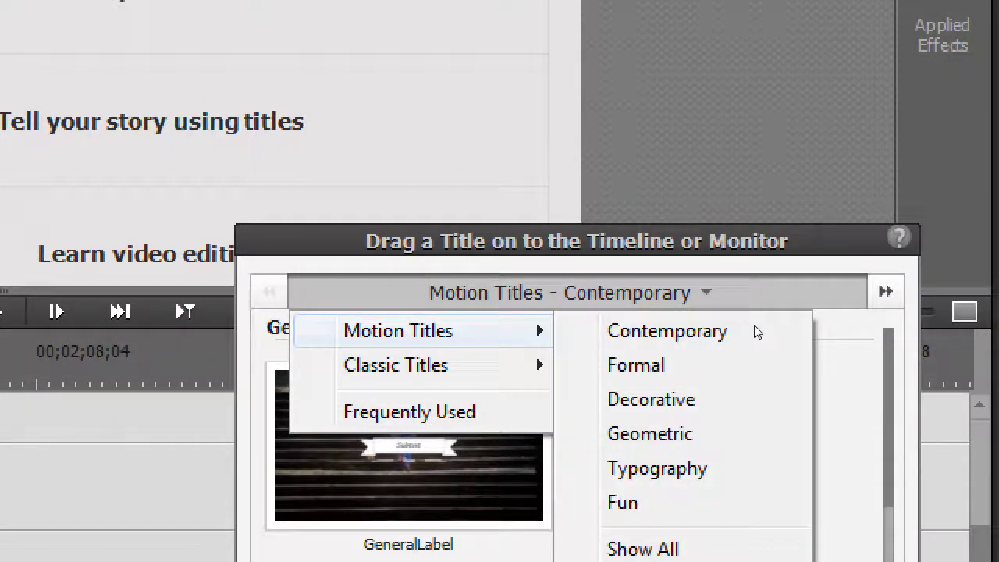
key("Left")
key("Down")
key("Right")
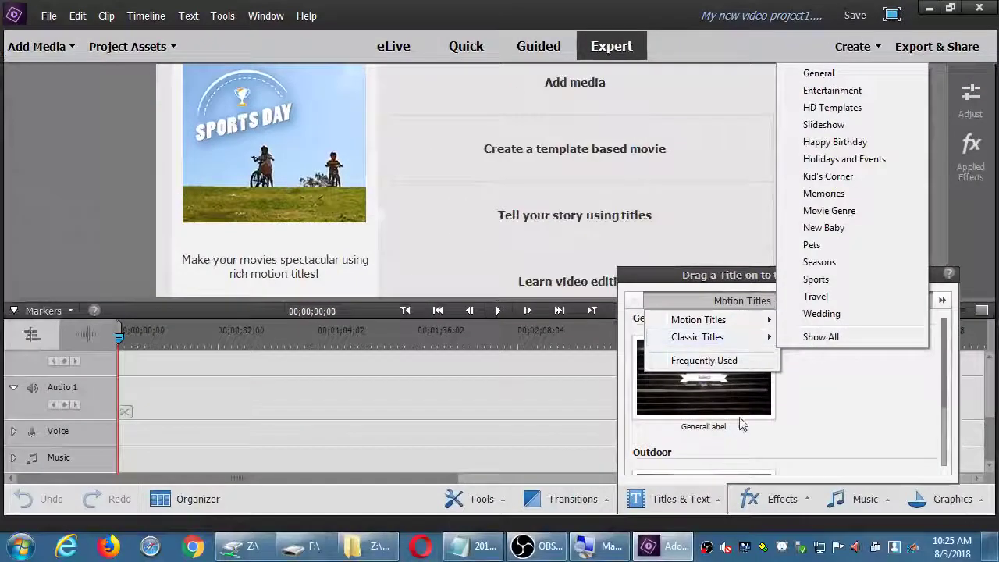
key("Escape")
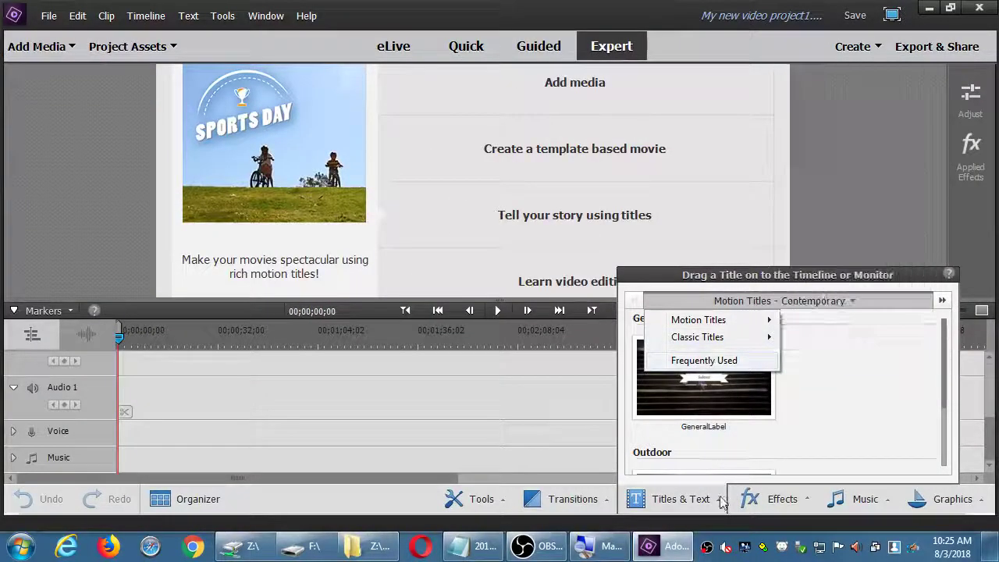
left_click(712, 503)
left_click(710, 501)
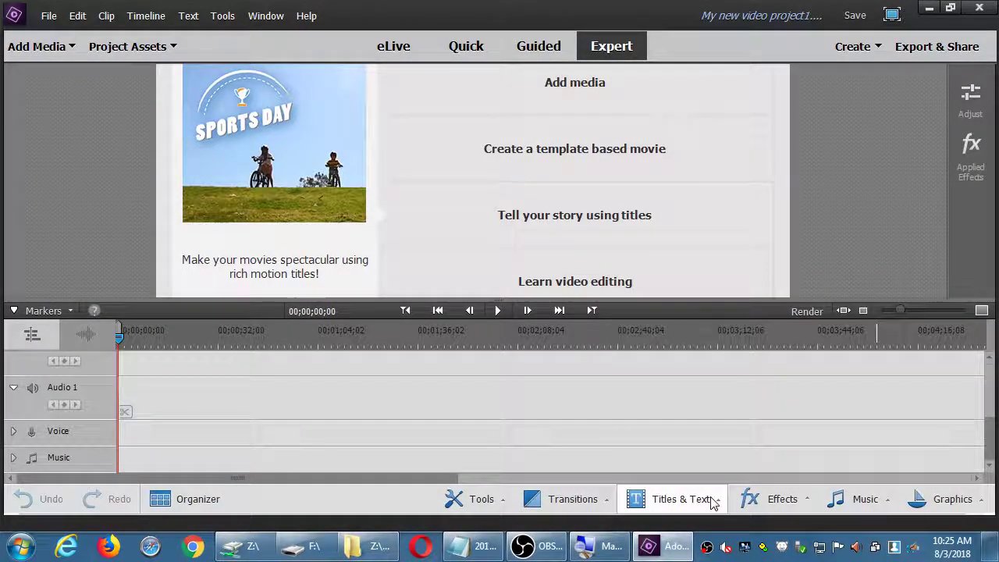
Look over the Advanced Adjustments video effects and switch the effects category to Distort
left_click(775, 501)
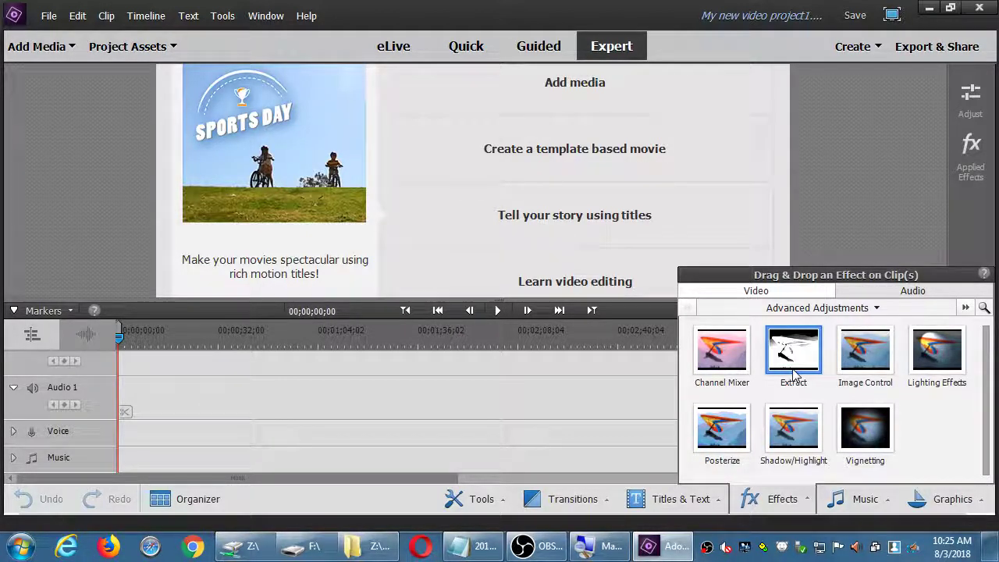
left_click(782, 499)
left_click(782, 498)
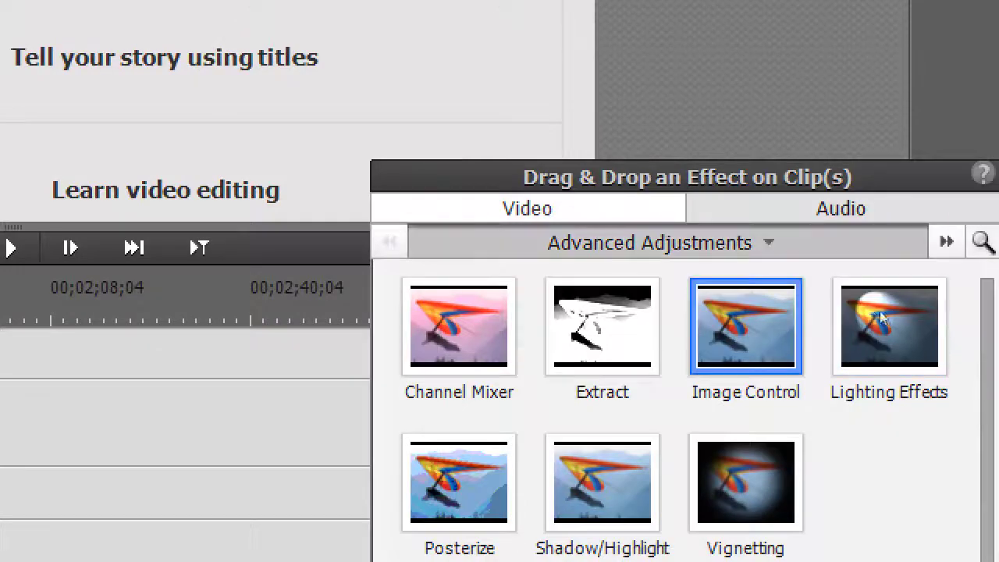
left_click(768, 243)
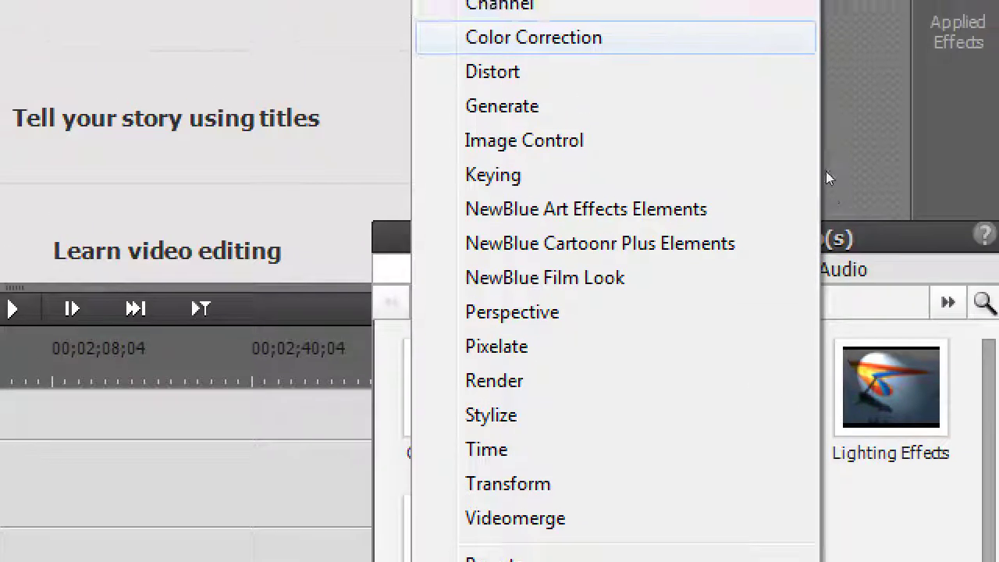
key("Return")
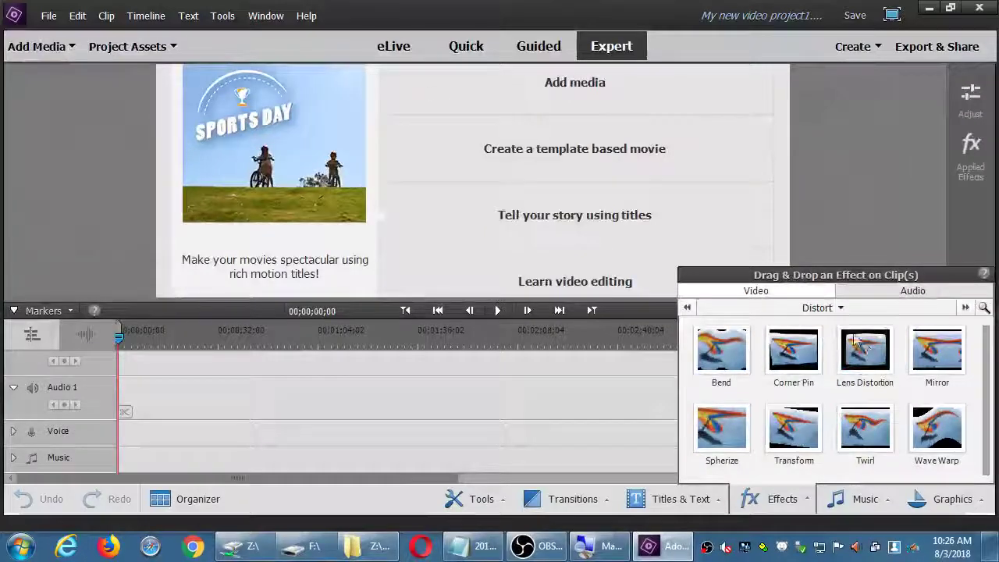
Return the video effects to the Advanced Adjustments category and look over the audio effects
left_click(838, 308)
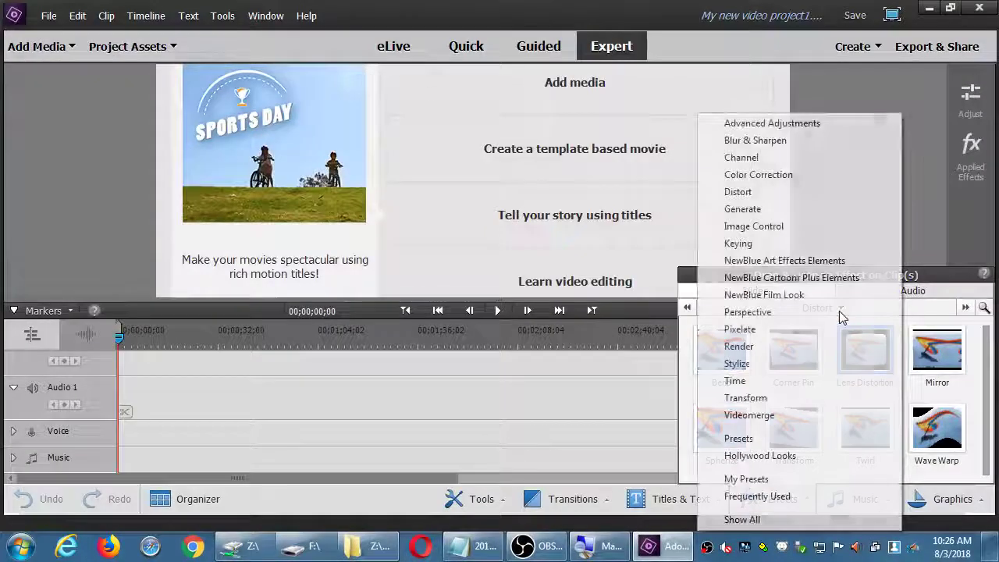
left_click(806, 123)
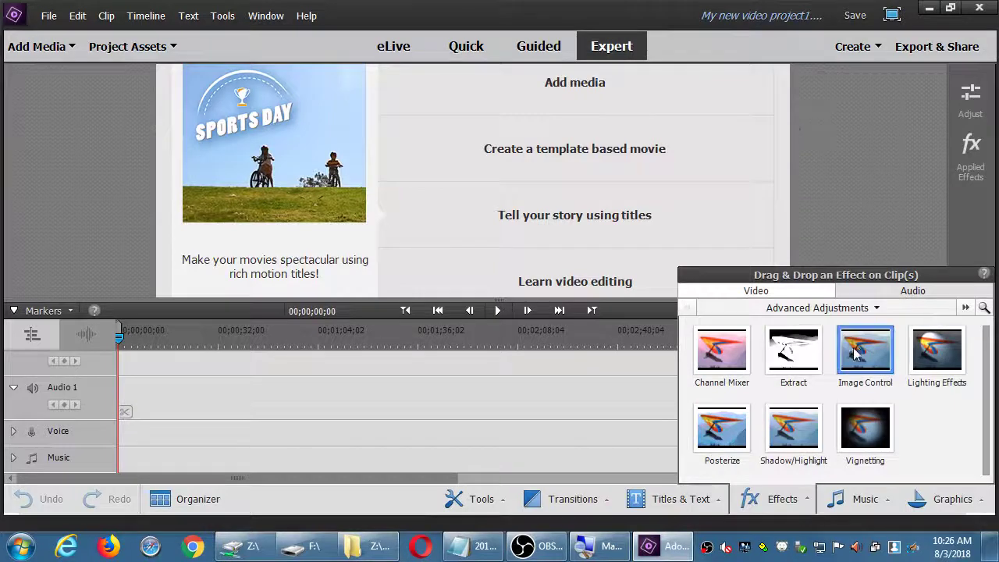
left_click(872, 293)
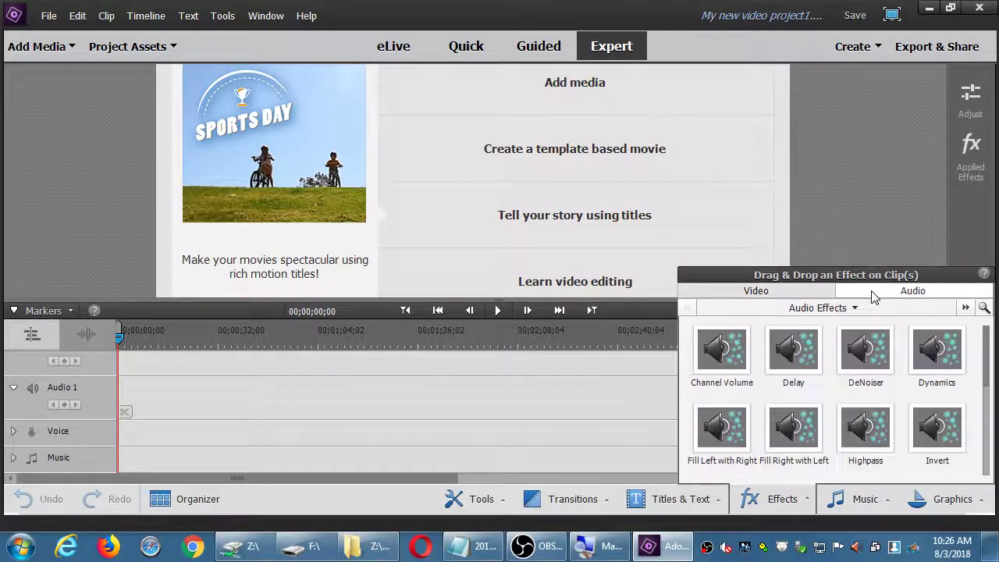
left_click(805, 298)
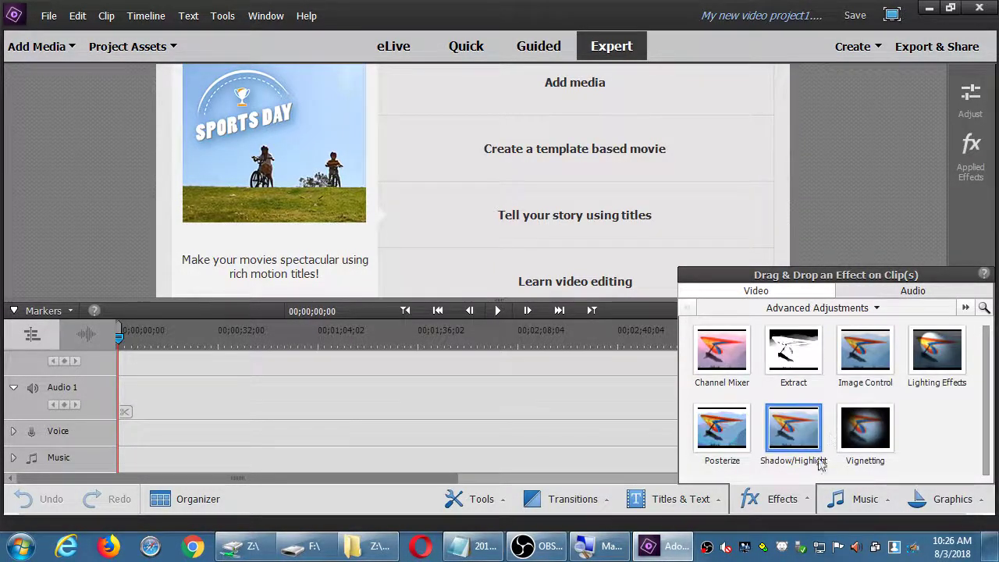
Preview the Gothic track of the Ambient music scores, unmuting the computer's sound and raising its volume
left_click(835, 499)
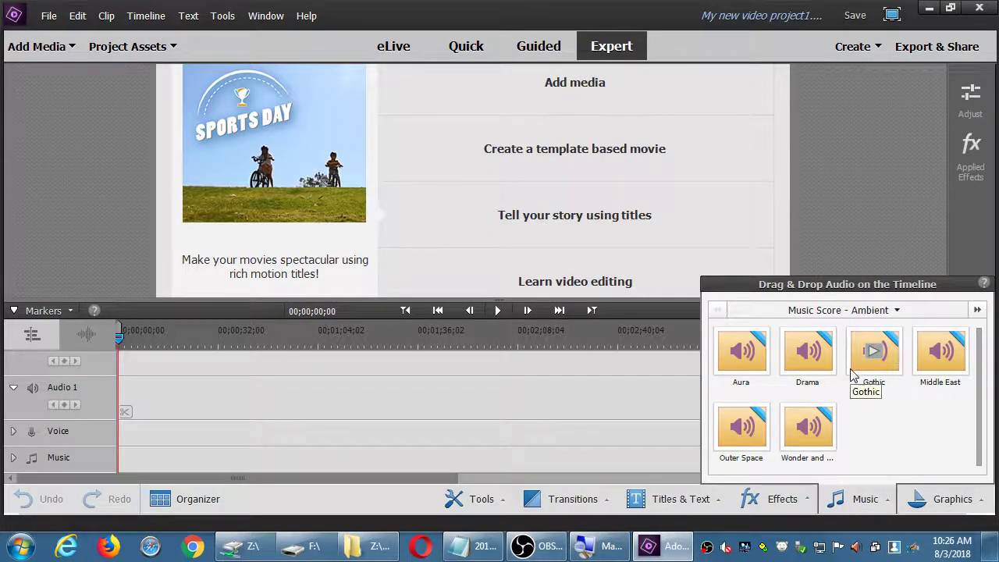
left_click(872, 355)
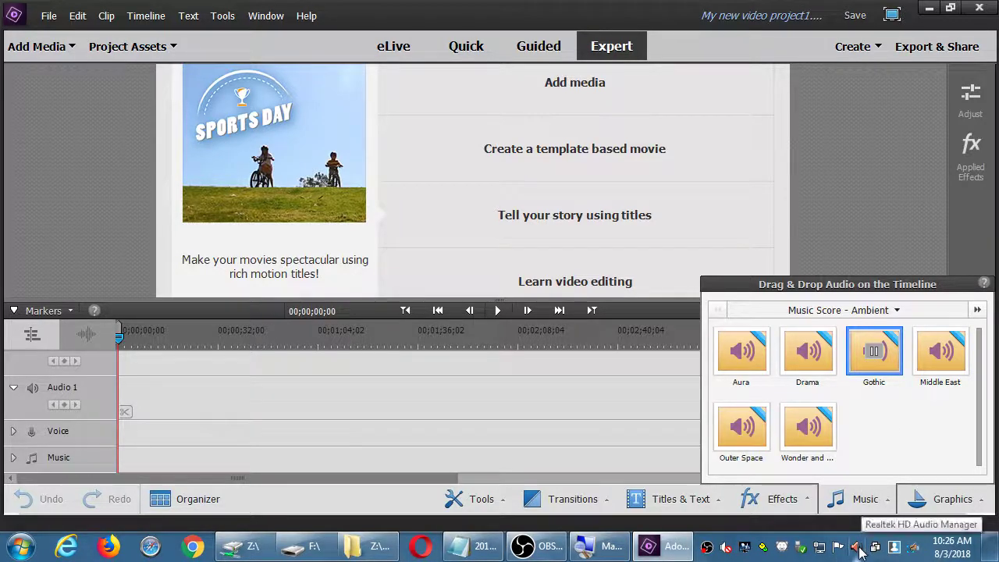
left_click(727, 549)
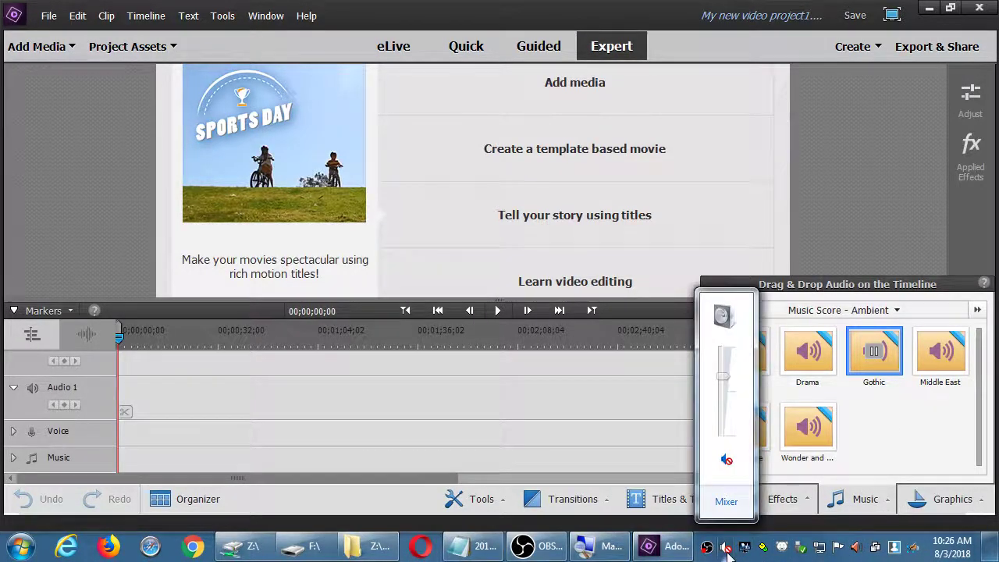
left_click(726, 459)
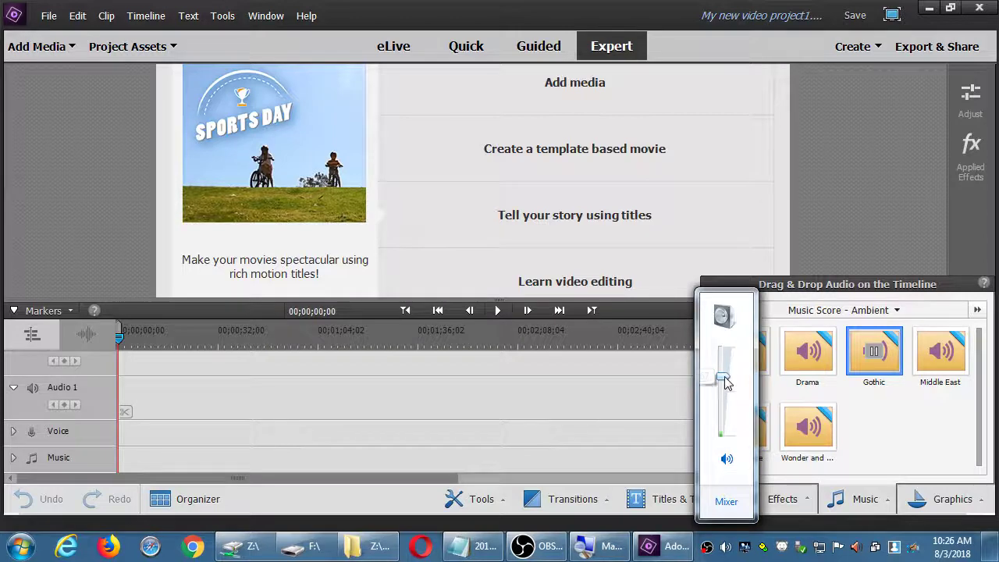
left_click_drag(724, 381, 724, 364)
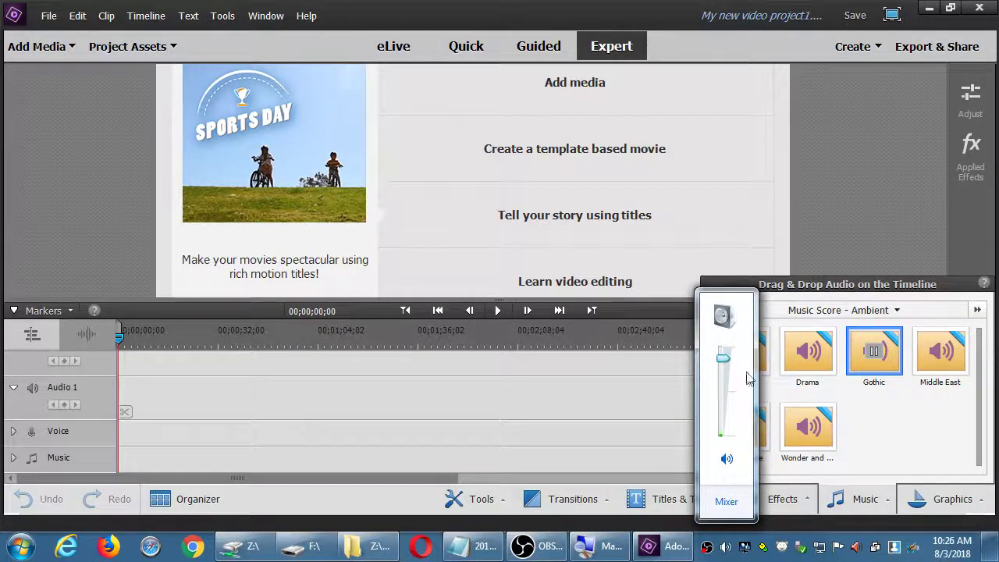
left_click(880, 417)
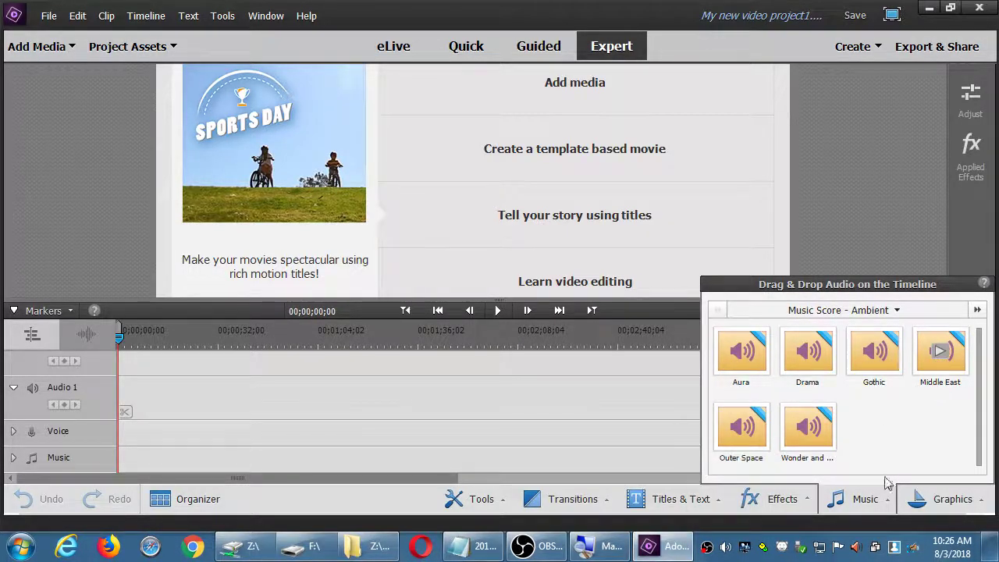
Look over the Animated Objects graphics and close the graphics library
left_click(932, 498)
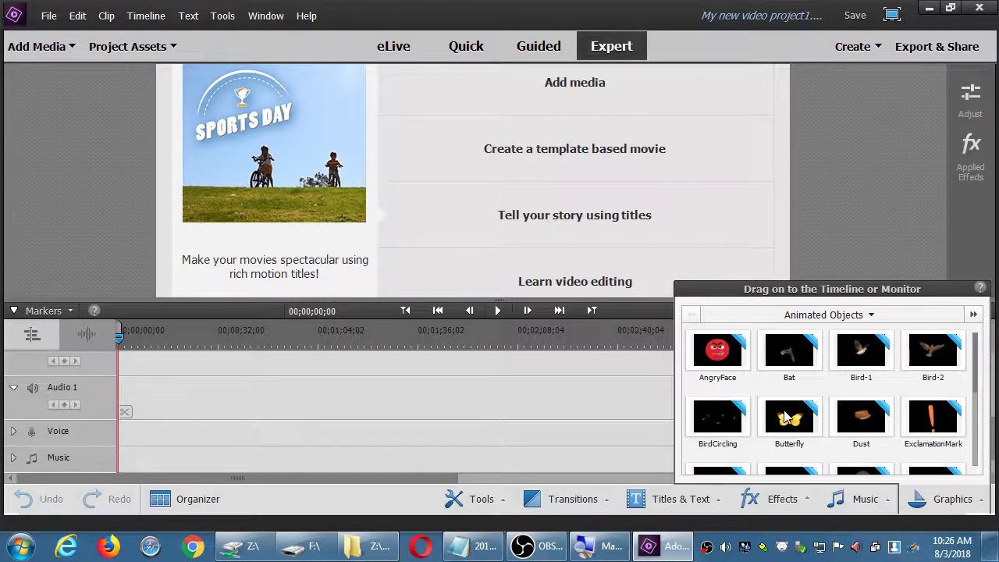
left_click(874, 138)
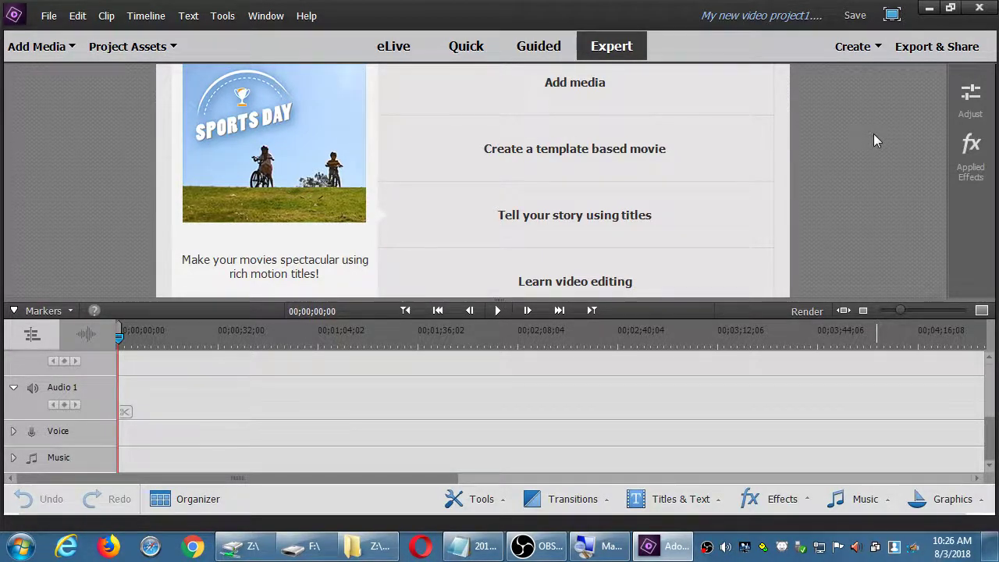
Look over the Adjustments and Applied Effects areas for a clip, closing them at the end
left_click(968, 97)
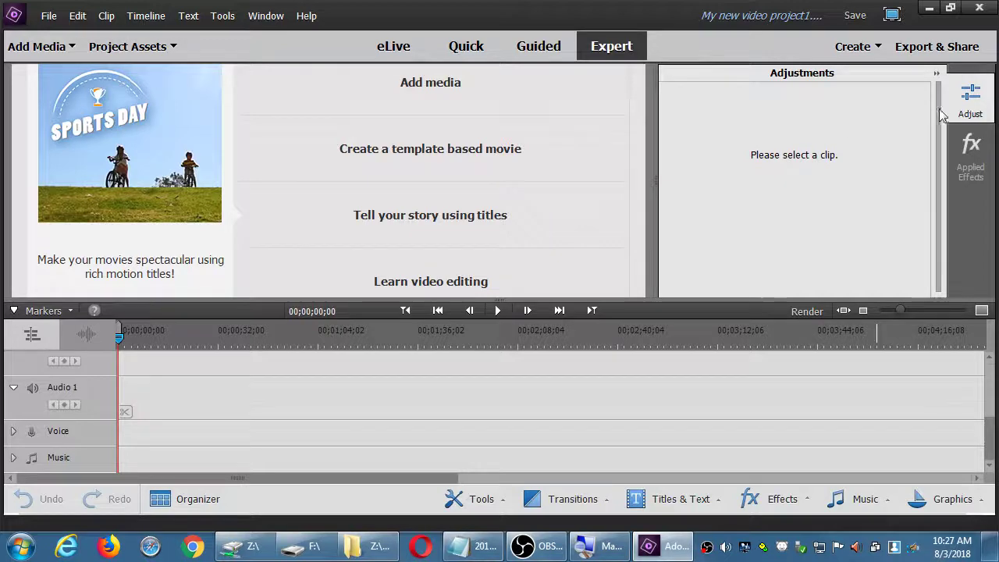
left_click(968, 99)
left_click(968, 99)
left_click(968, 100)
left_click(972, 160)
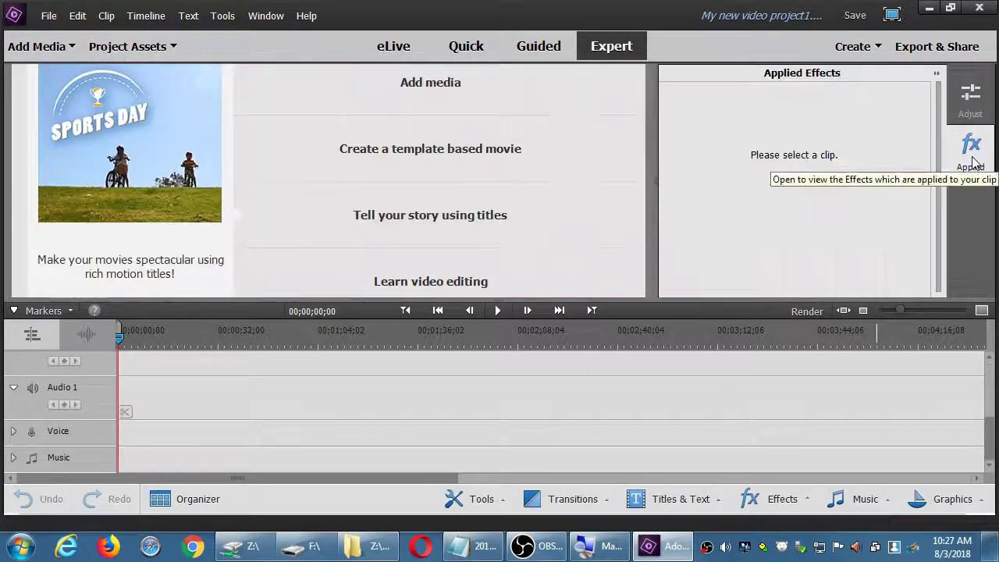
left_click(973, 161)
left_click(972, 95)
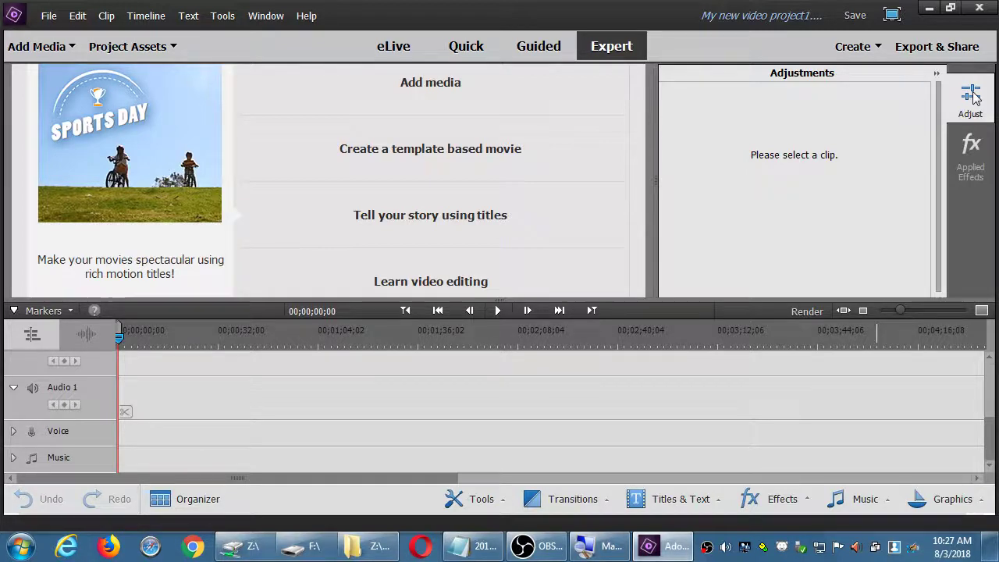
left_click(972, 95)
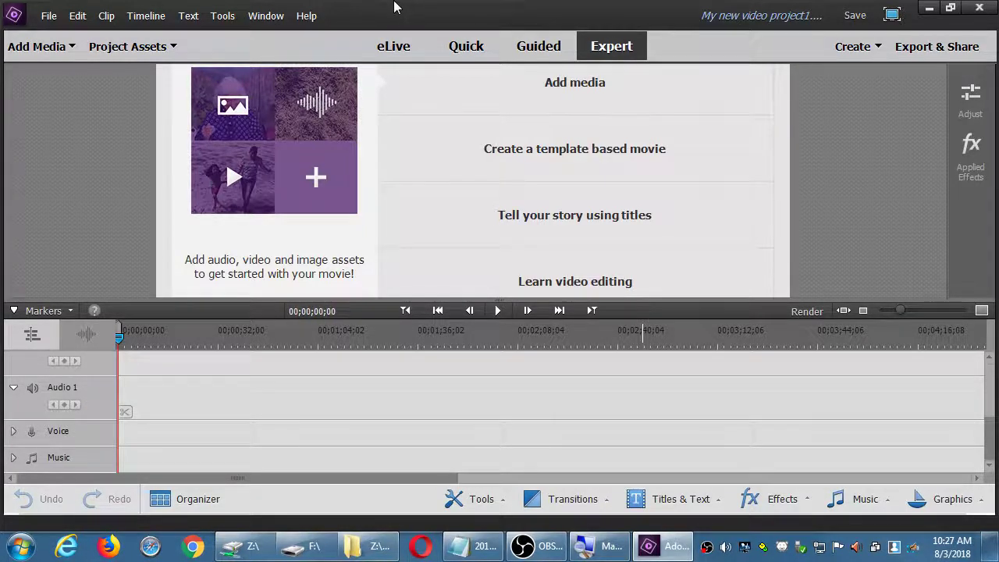
Look over the sources available for adding media, from the Elements Organizer to a DVD camera or computer drive
left_click(36, 47)
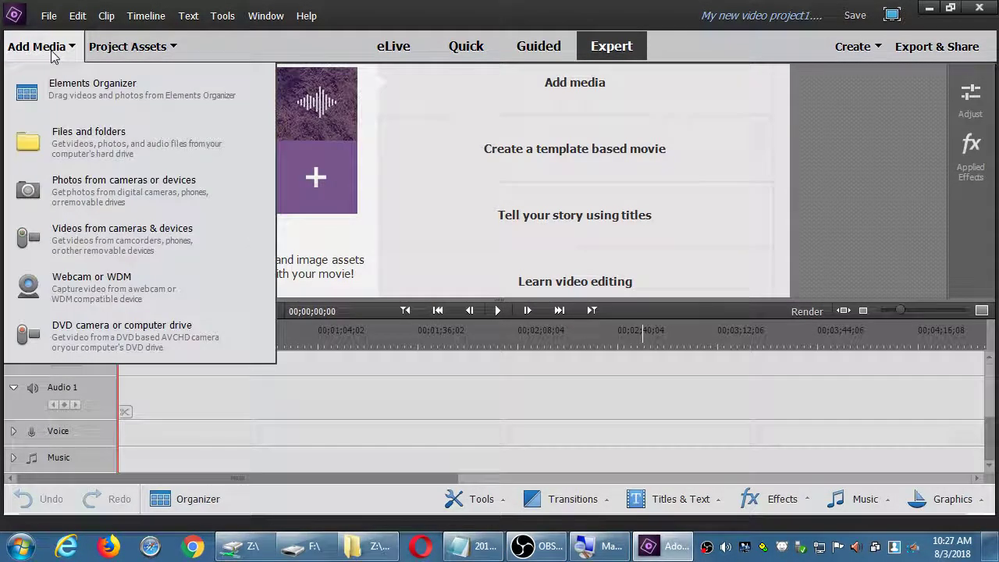
left_click(52, 54)
left_click(52, 54)
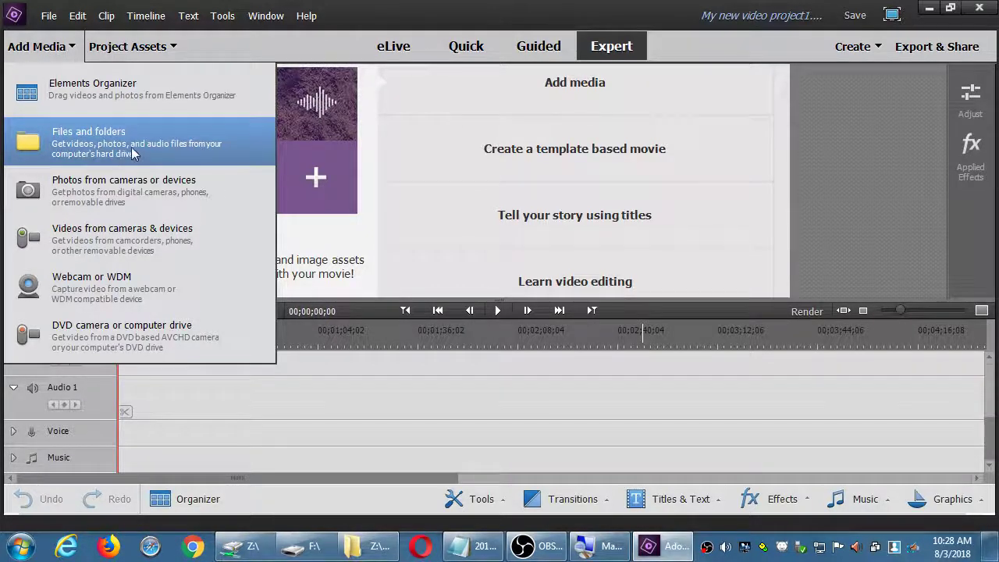
left_click(40, 45)
left_click(40, 46)
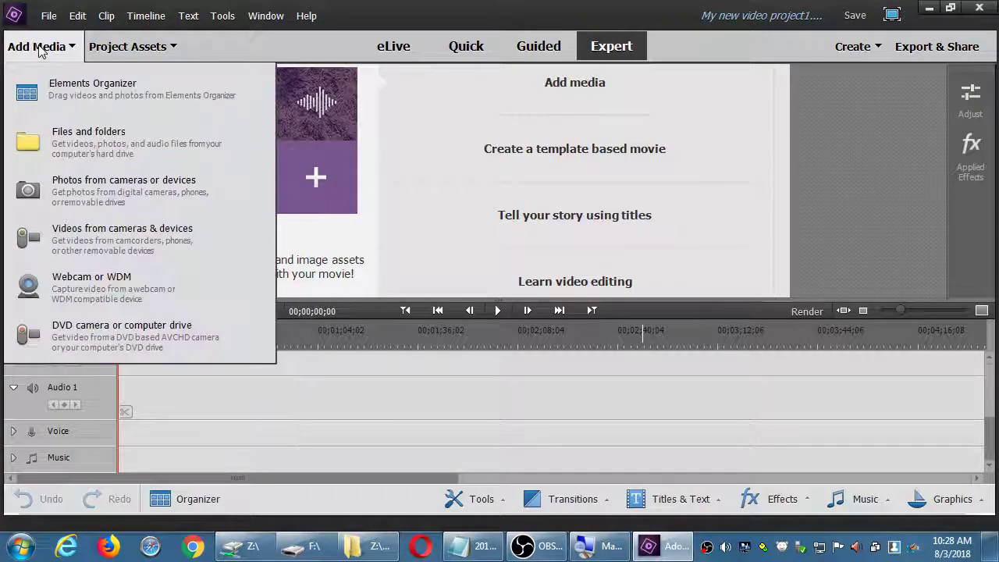
Browse files and folders to the Social III video folder on the Corsair32Gb (F:) drive and select WIN_20180802_22_59_17_Pro.mp4
left_click(85, 152)
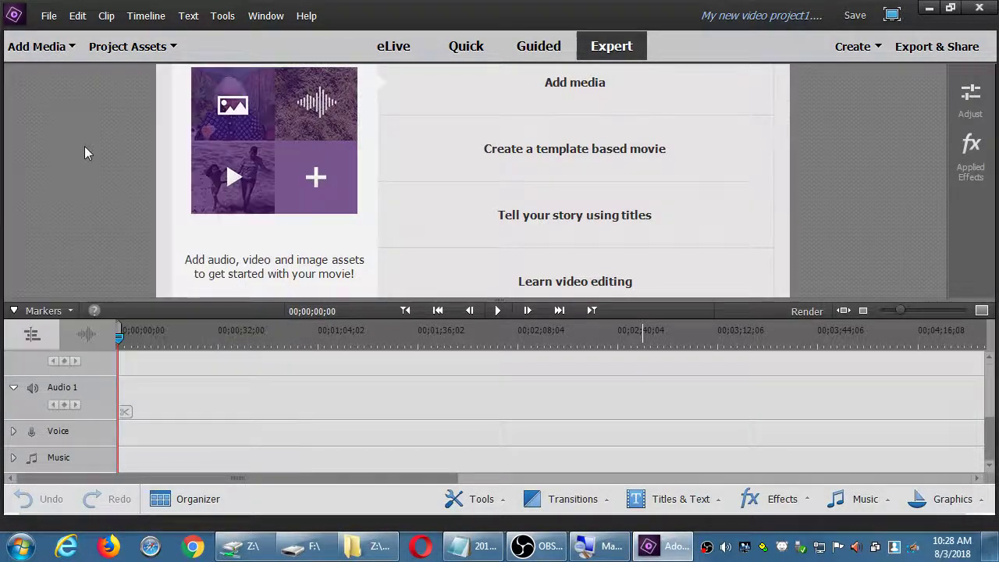
left_click_drag(193, 14, 312, 77)
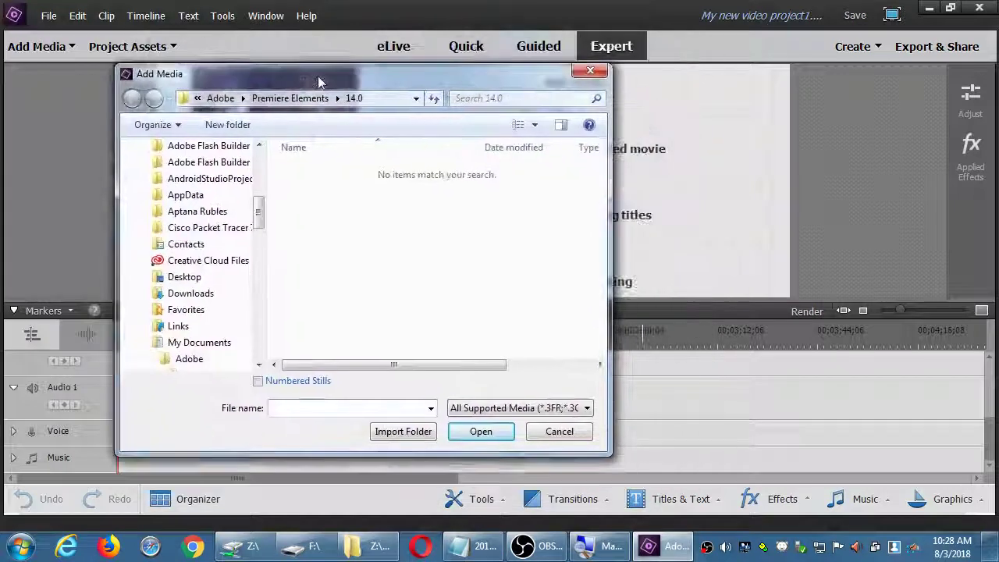
left_click_drag(263, 205, 272, 168)
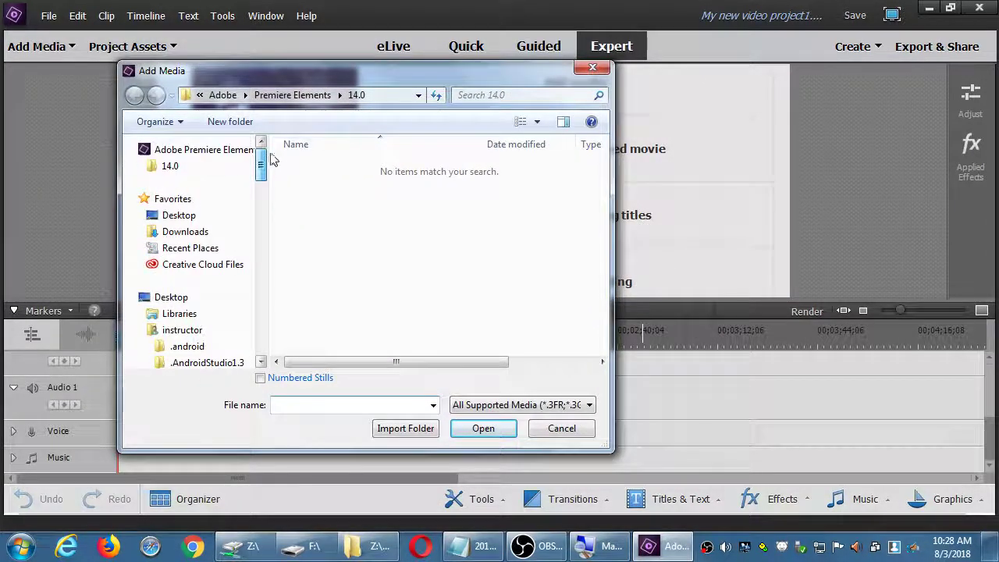
left_click(185, 231)
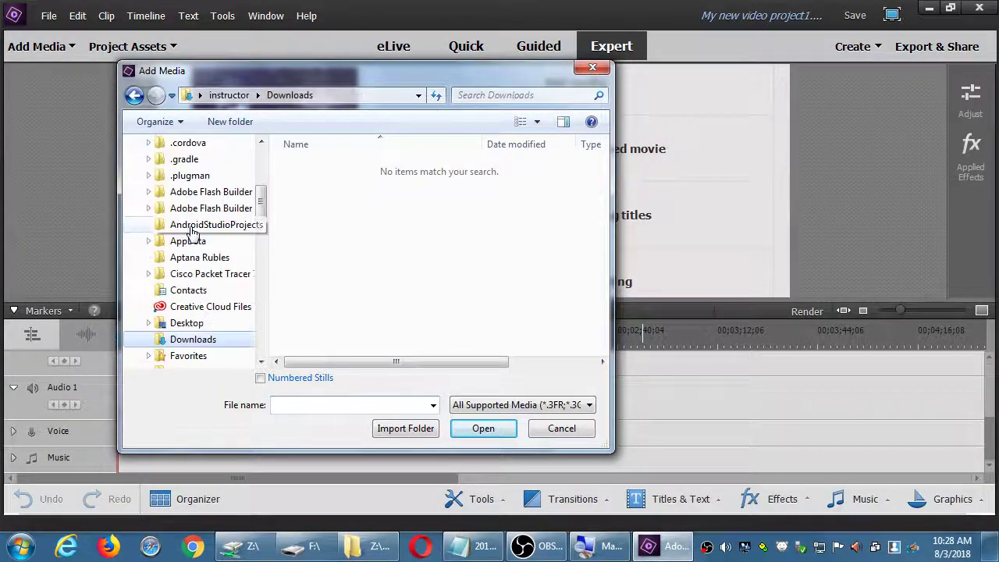
scroll(263, 268, "down", 4)
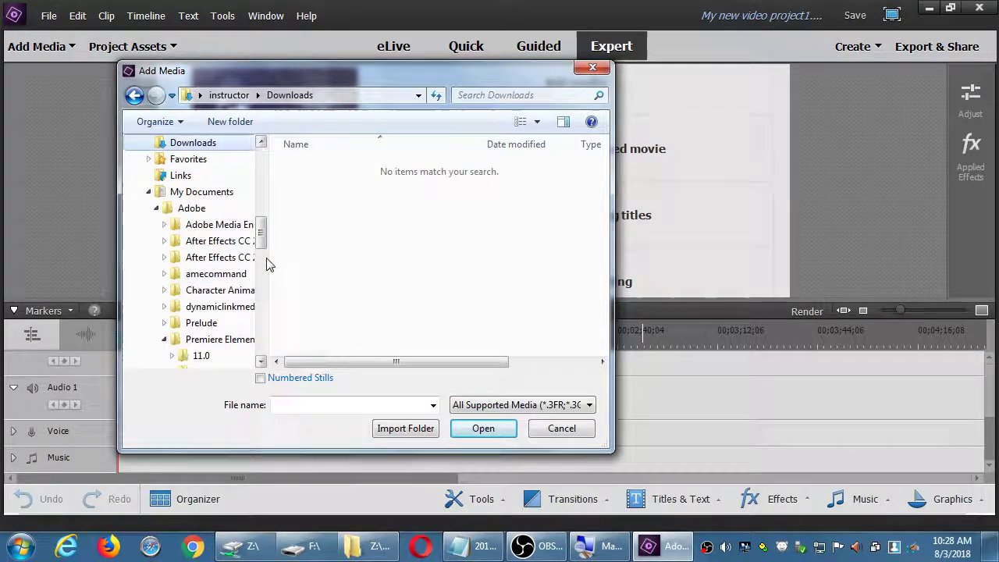
scroll(263, 234, "up", 1)
left_click_drag(266, 238, 274, 338)
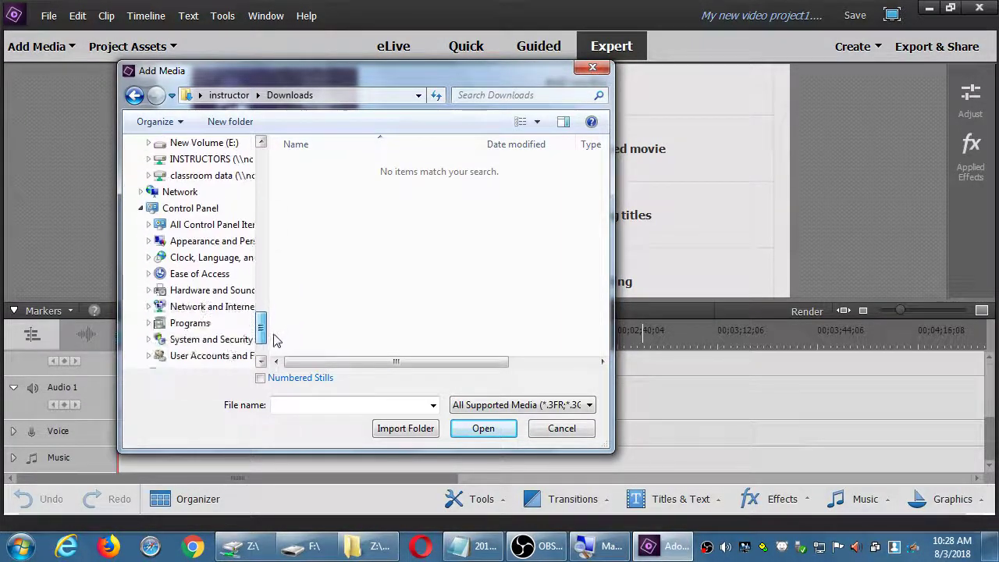
scroll(222, 161, "up", 2)
left_click(222, 162)
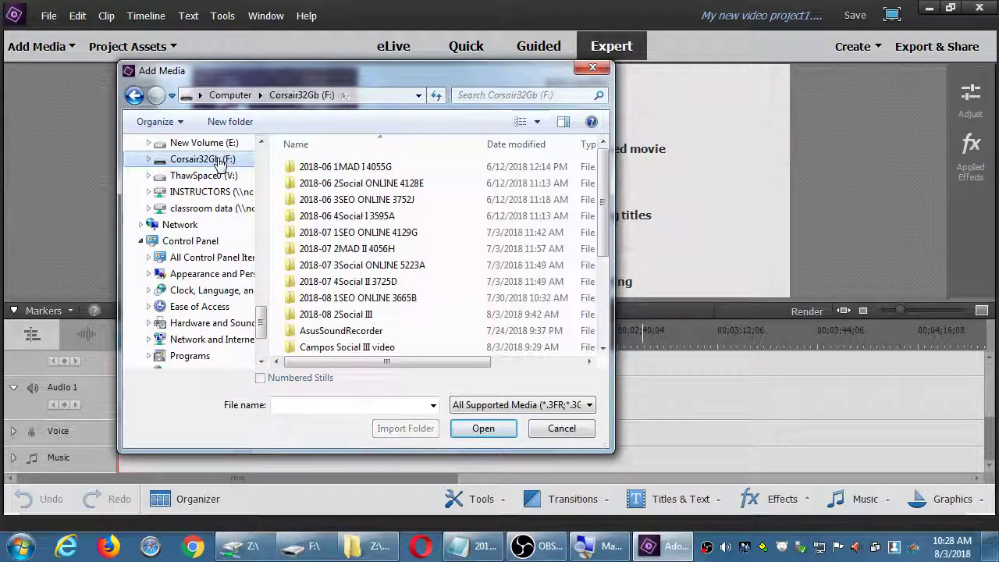
double_click(380, 348)
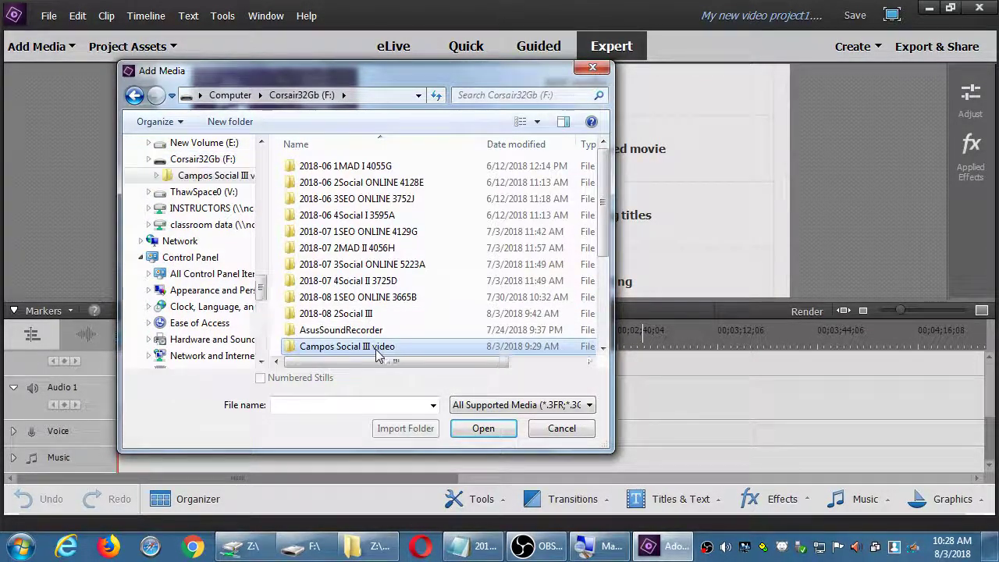
left_click(315, 172)
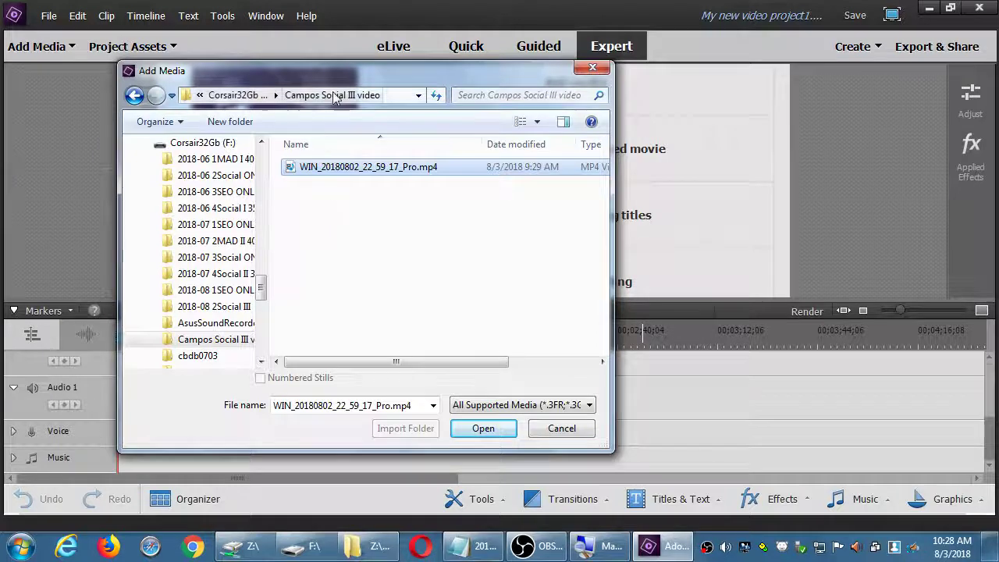
Look over the supported media file types, open the selected MP4 and choose the Video Importer for the removable-media import
left_click_drag(333, 68, 408, 51)
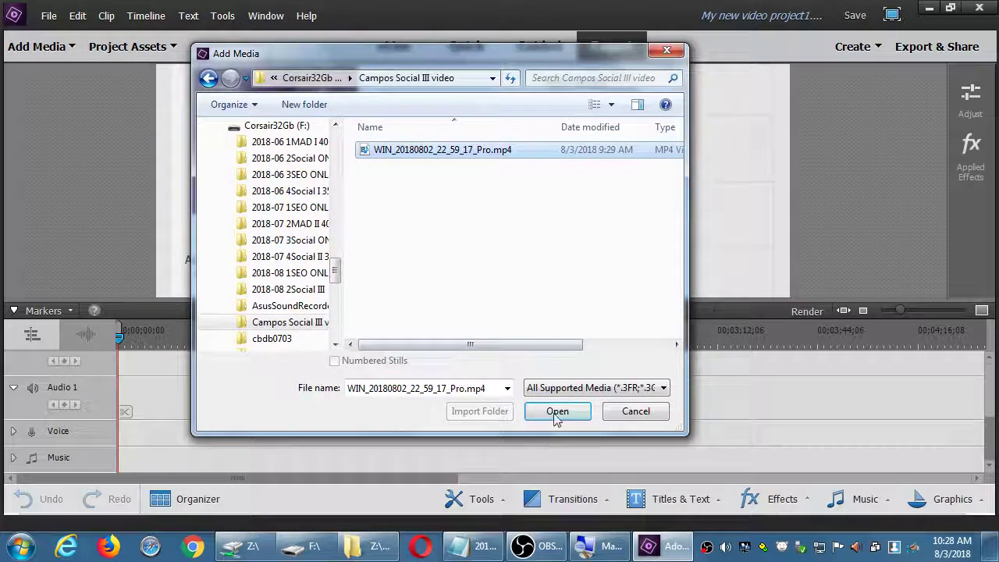
left_click(655, 388)
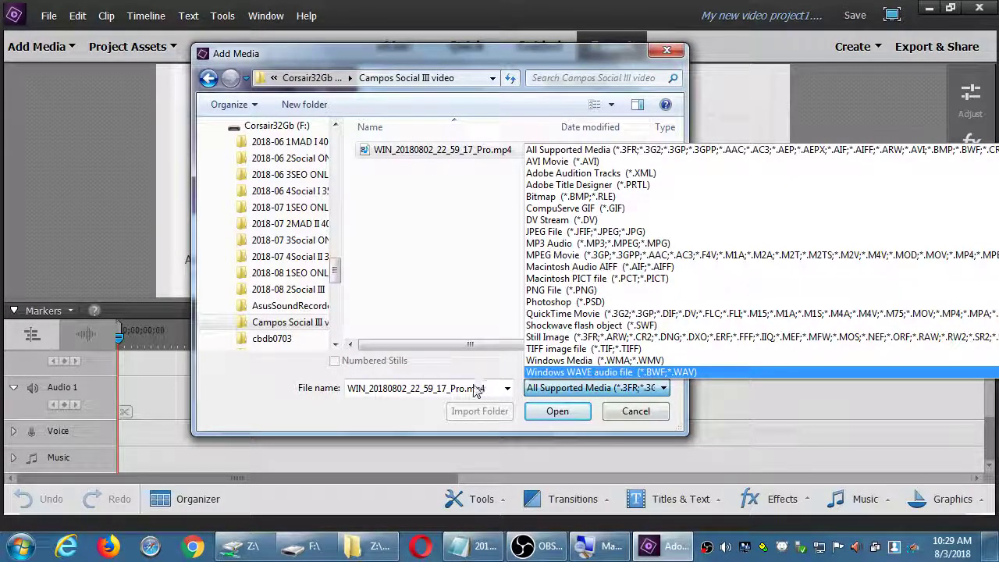
left_click(421, 203)
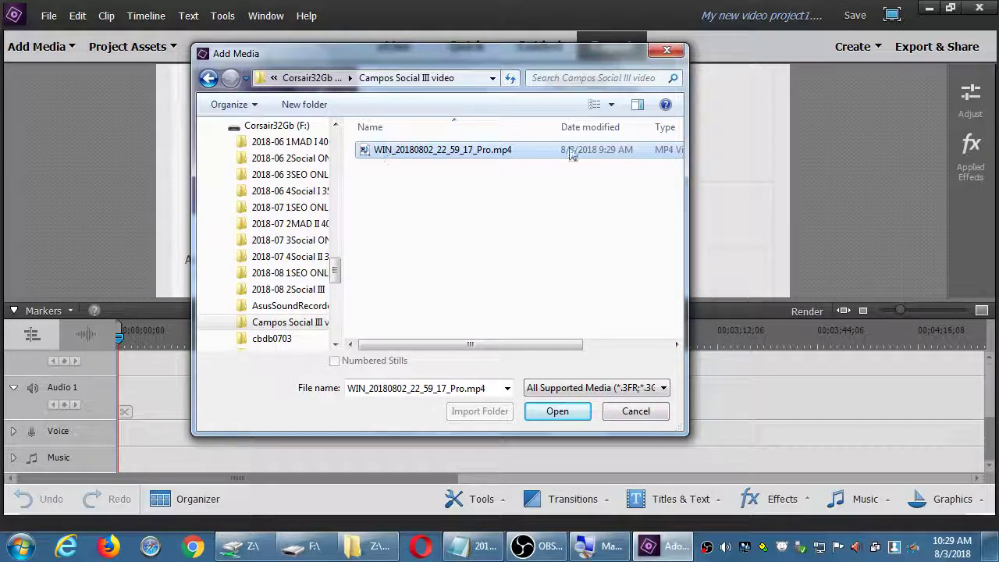
left_click(556, 411)
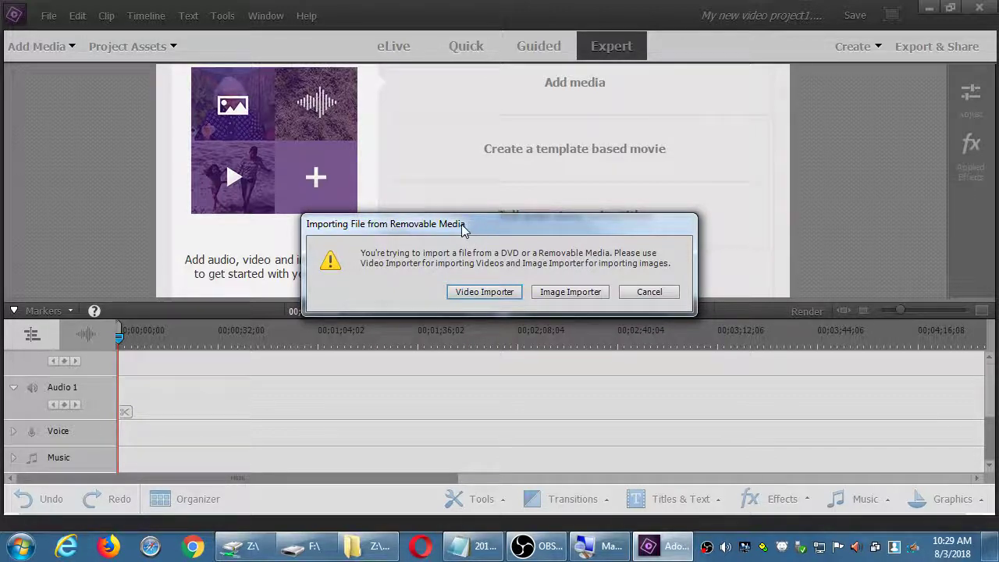
left_click_drag(469, 224, 447, 169)
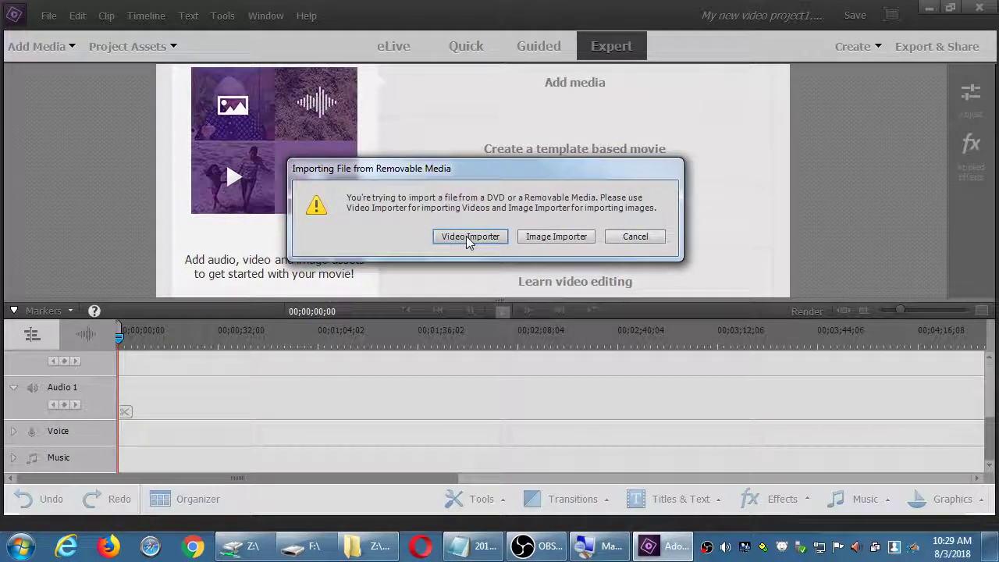
left_click(468, 237)
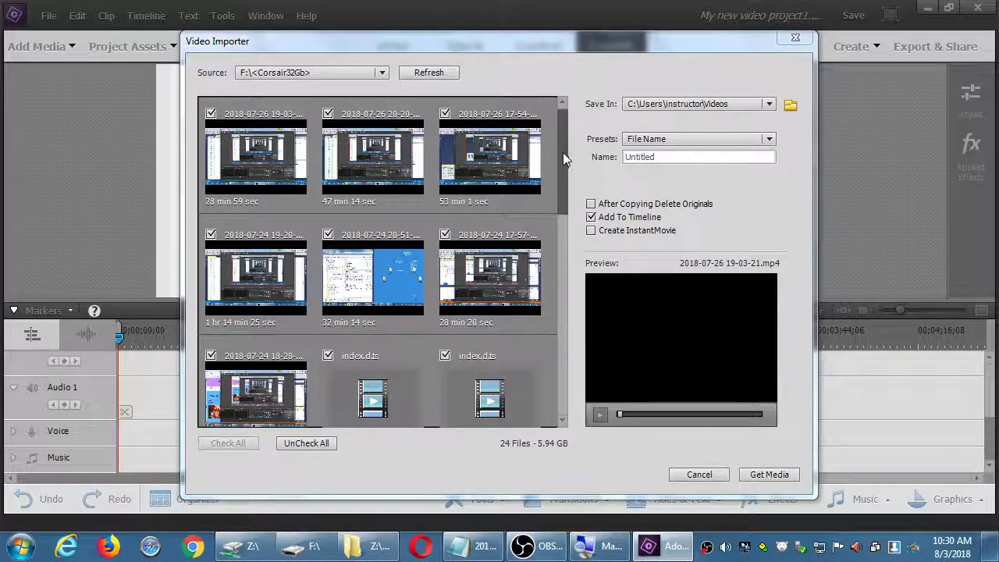
Check the source drive and its found files in the Video Importer, and uncheck all of them
left_click_drag(563, 152, 558, 118)
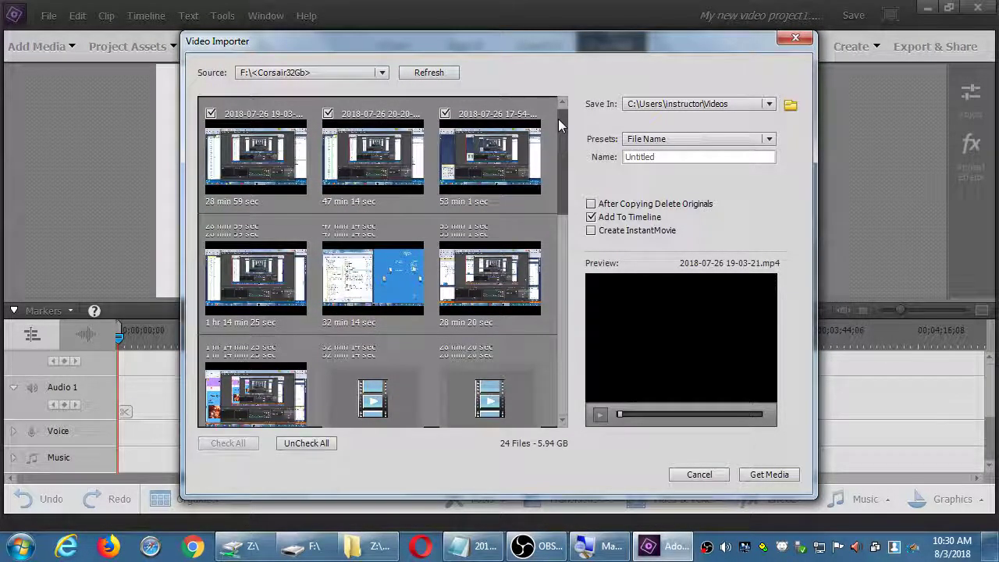
left_click(372, 75)
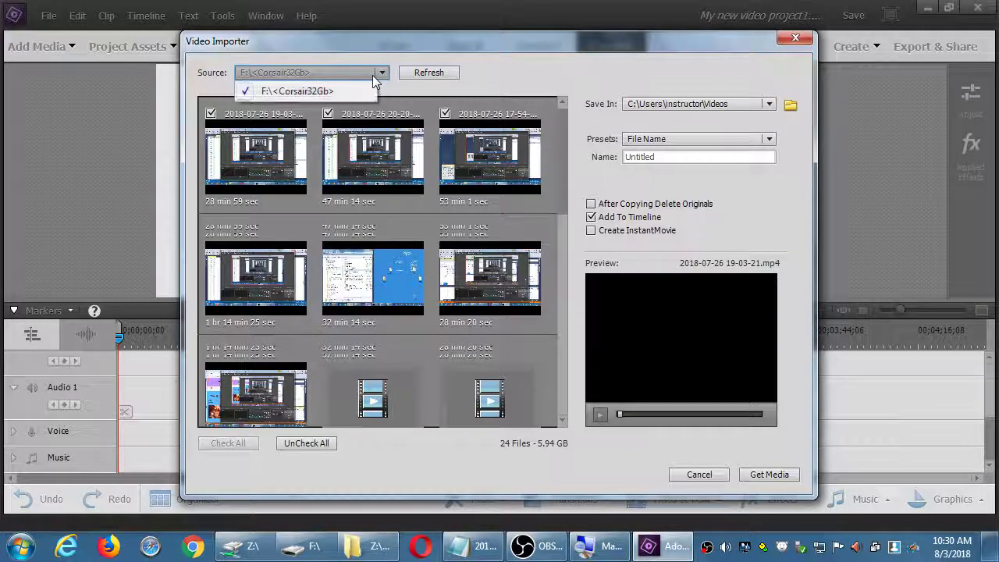
left_click(381, 73)
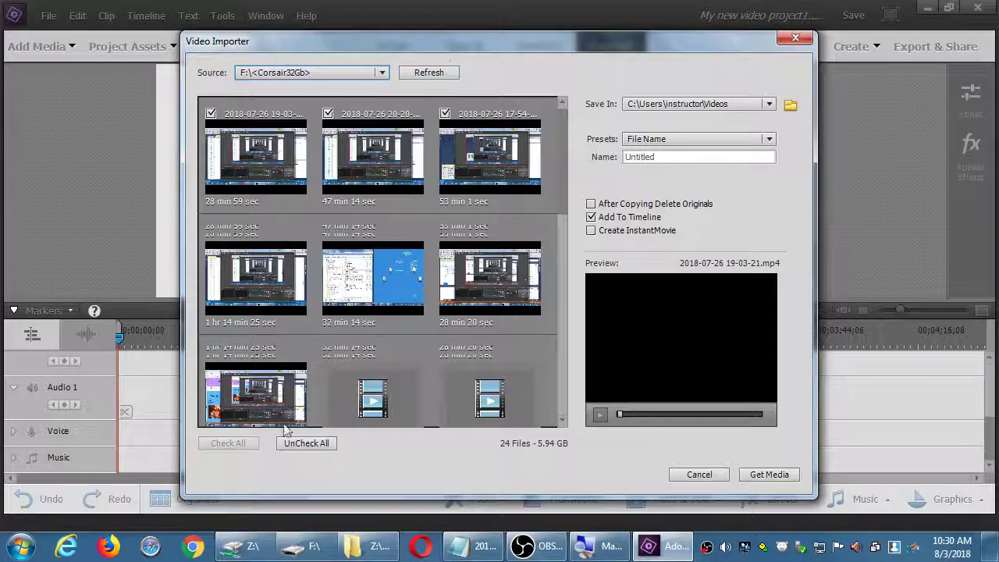
left_click(306, 443)
Check only WIN_20180802_22_59_17_Pro.mp4, import it with Add To Timeline enabled and decline applying Videomerge to the clip
left_click_drag(560, 184, 544, 414)
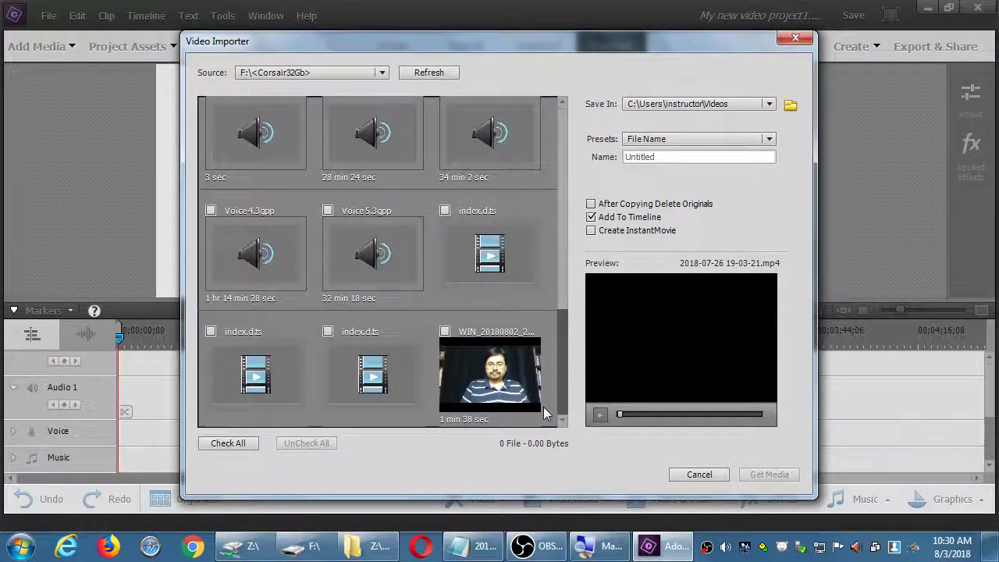
left_click(475, 378)
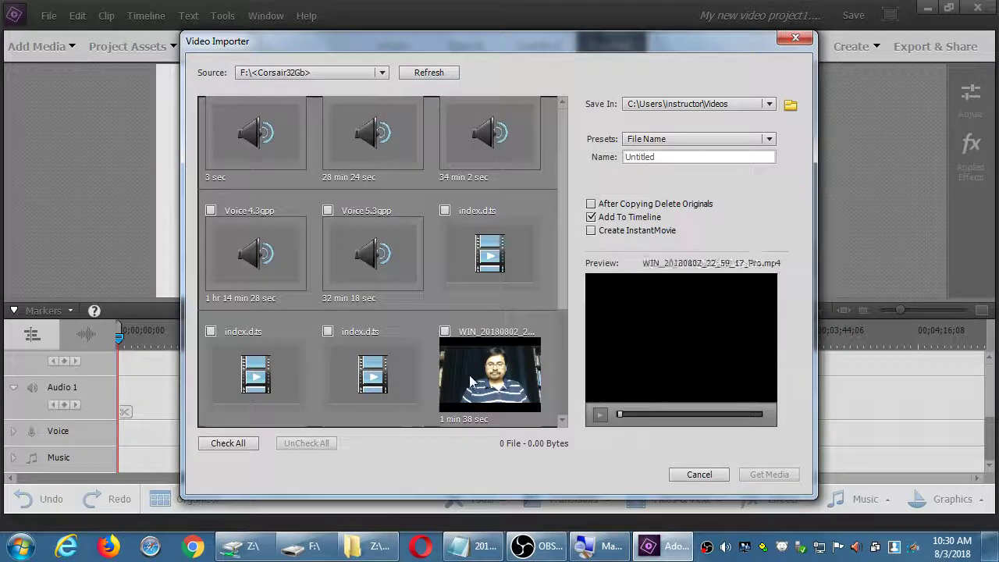
left_click(445, 331)
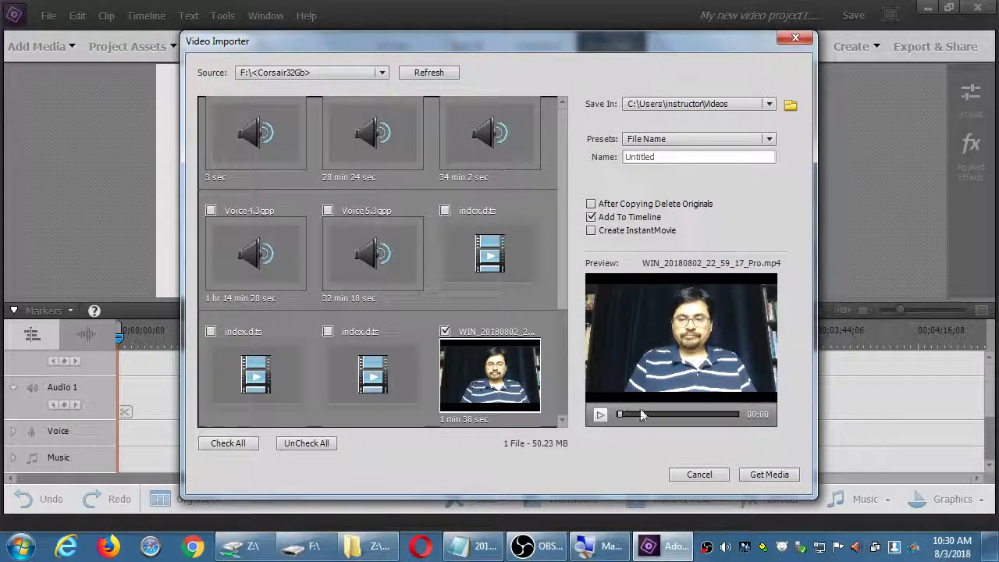
left_click(757, 473)
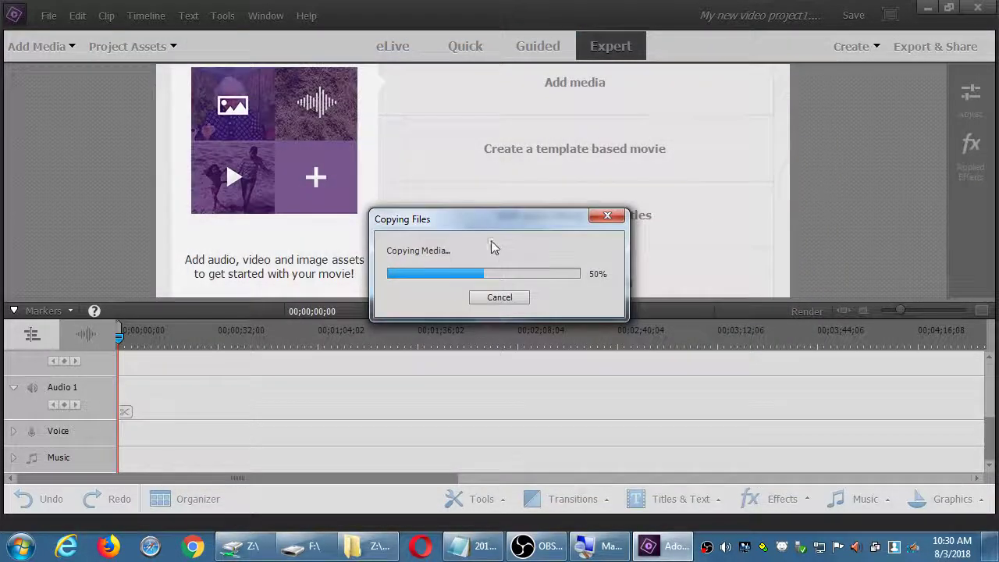
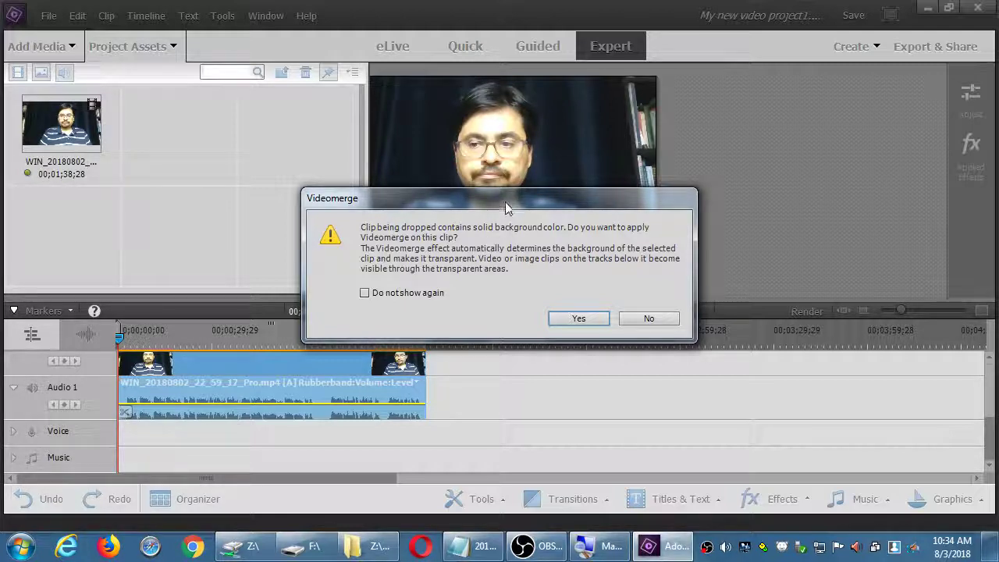
left_click_drag(505, 206, 512, 165)
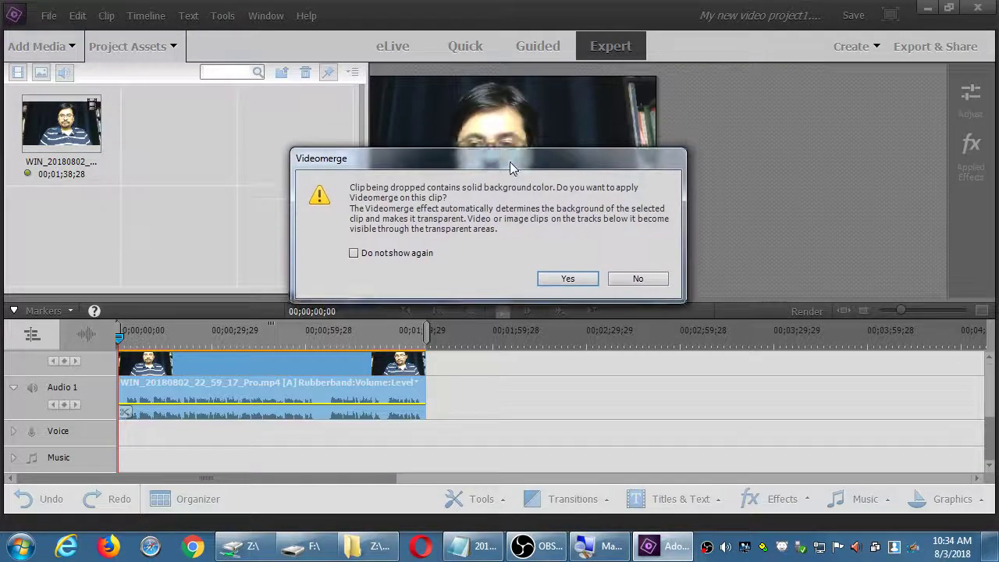
left_click(636, 278)
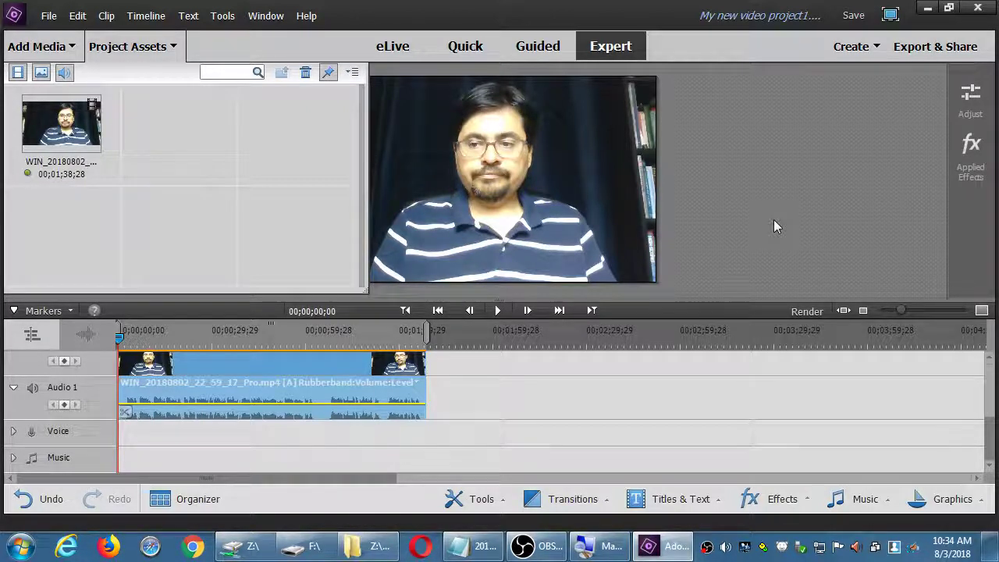
Show the project assets, select the imported clip and enlarge the timeline area to reveal the Video 1 track
left_click(156, 49)
left_click(156, 49)
left_click(156, 49)
left_click(156, 50)
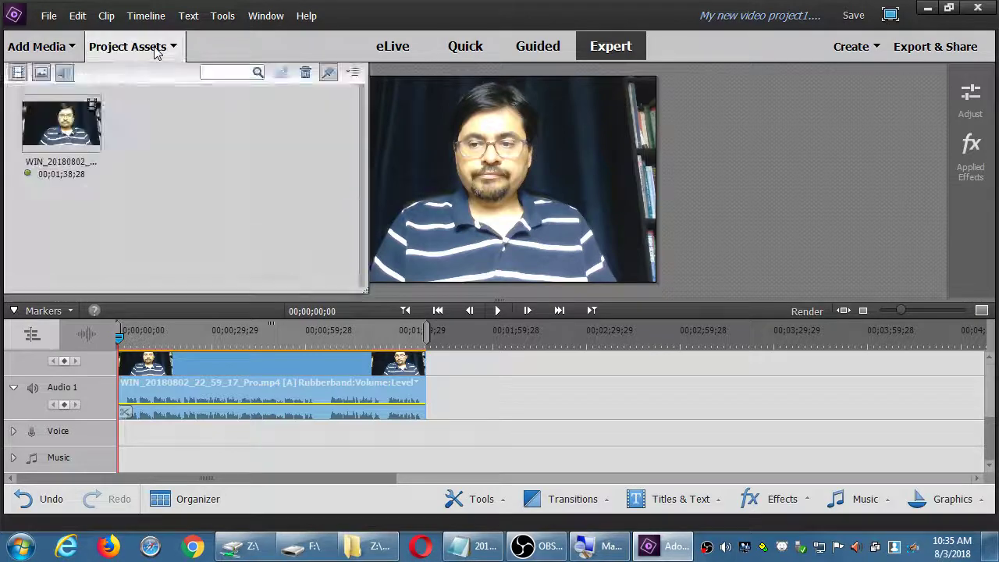
left_click(78, 116)
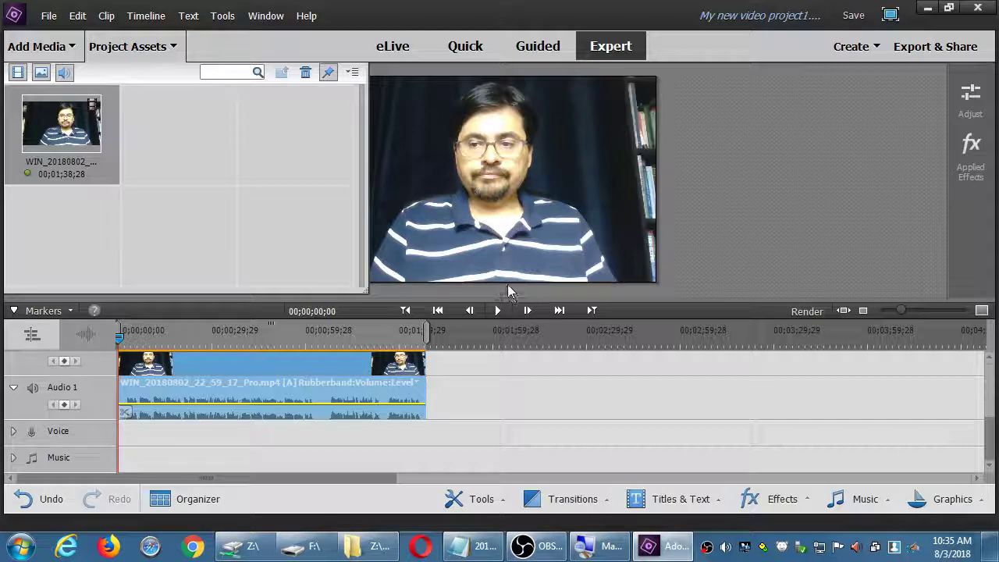
mouse_move(503, 294)
left_mouse_down()
mouse_move(494, 270)
mouse_move(496, 280)
left_mouse_up()
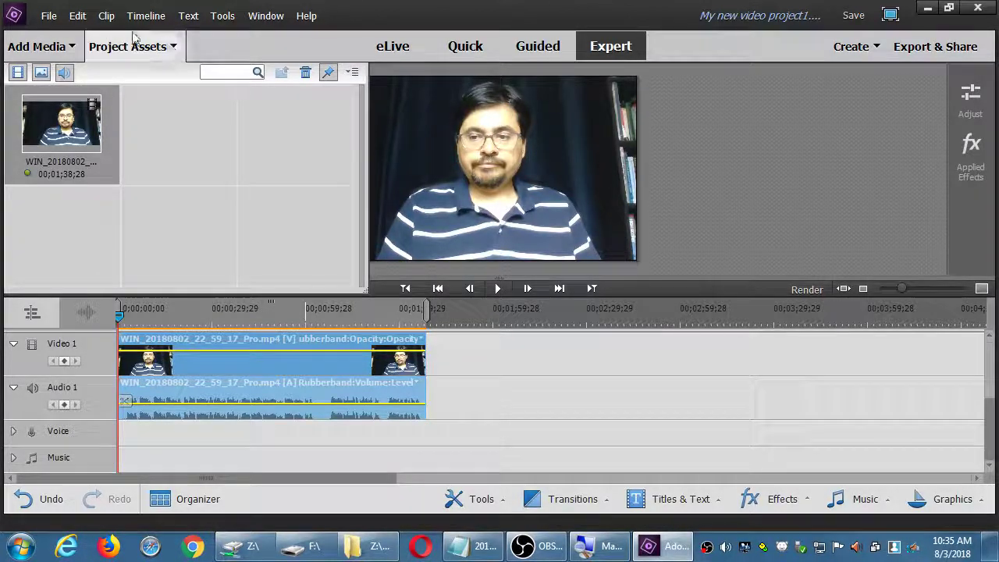
Start saving the project under a new name, browse to the Desktop and widen the save dialog
left_click(49, 15)
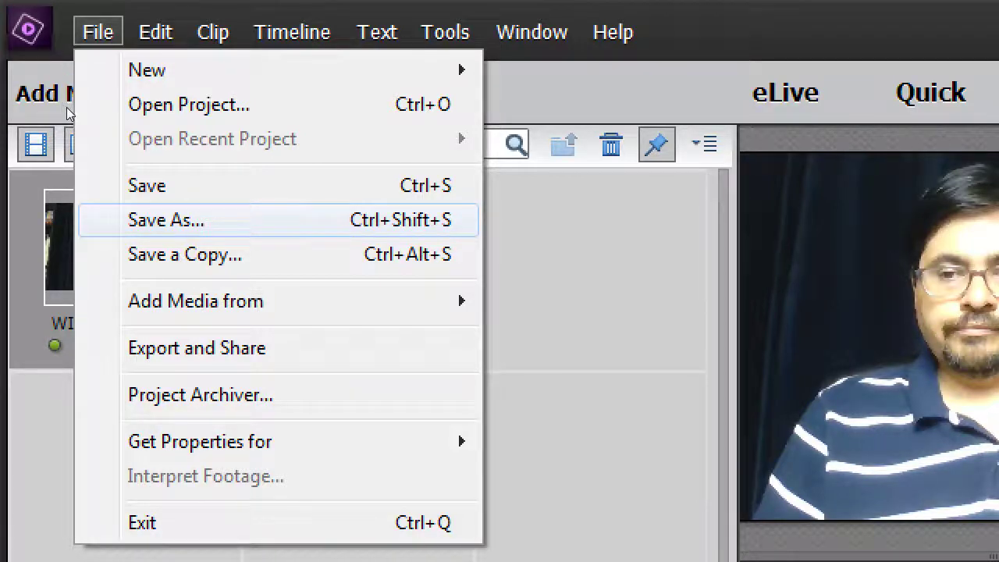
key("Return")
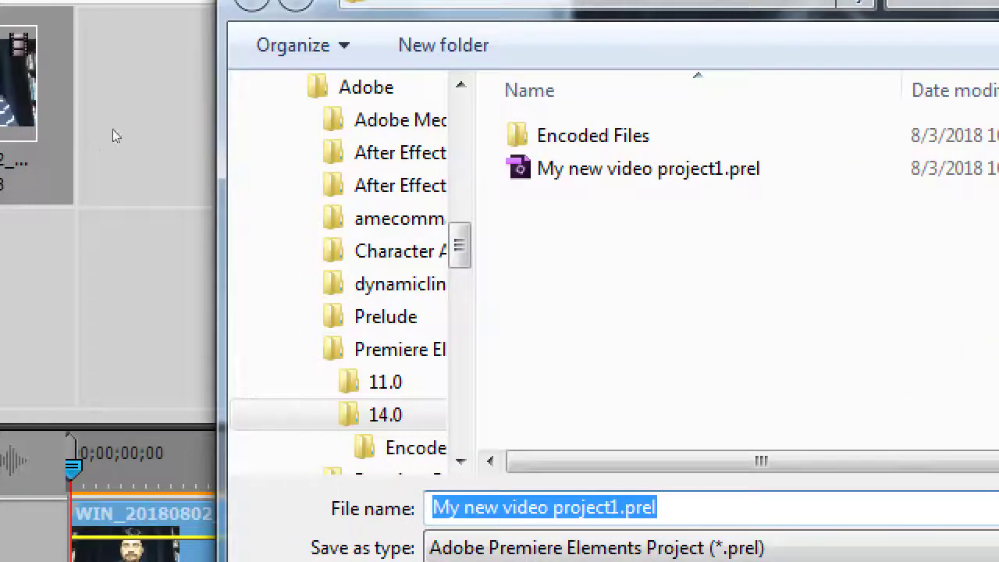
scroll(310, 155, "up", 5)
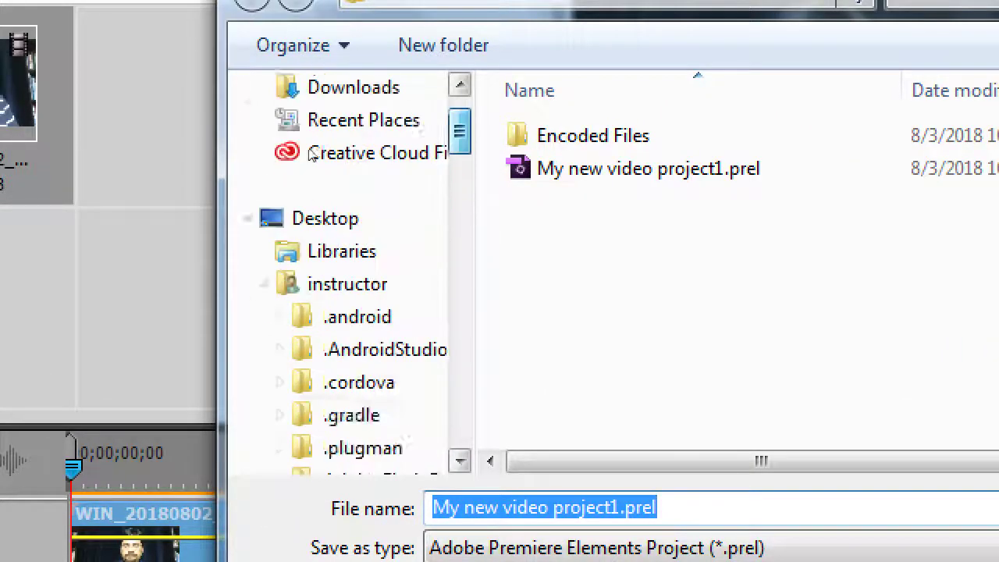
scroll(311, 155, "up", 2)
left_click(258, 148)
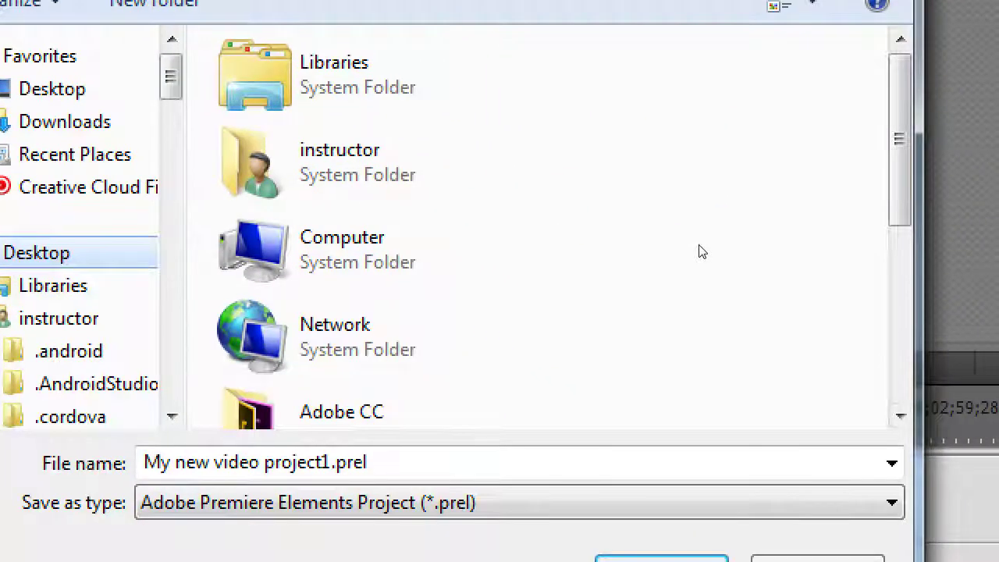
left_click_drag(689, 243, 760, 239)
left_click(601, 234)
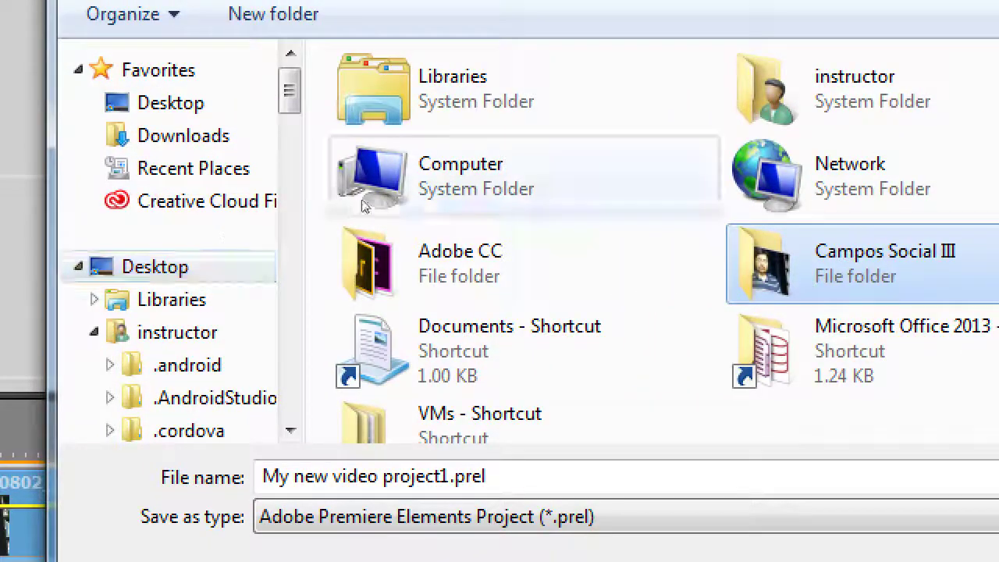
Browse to the Corsair32Gb (F:) drive and open the Social III video folder as the save location
double_click(361, 205)
double_click(866, 347)
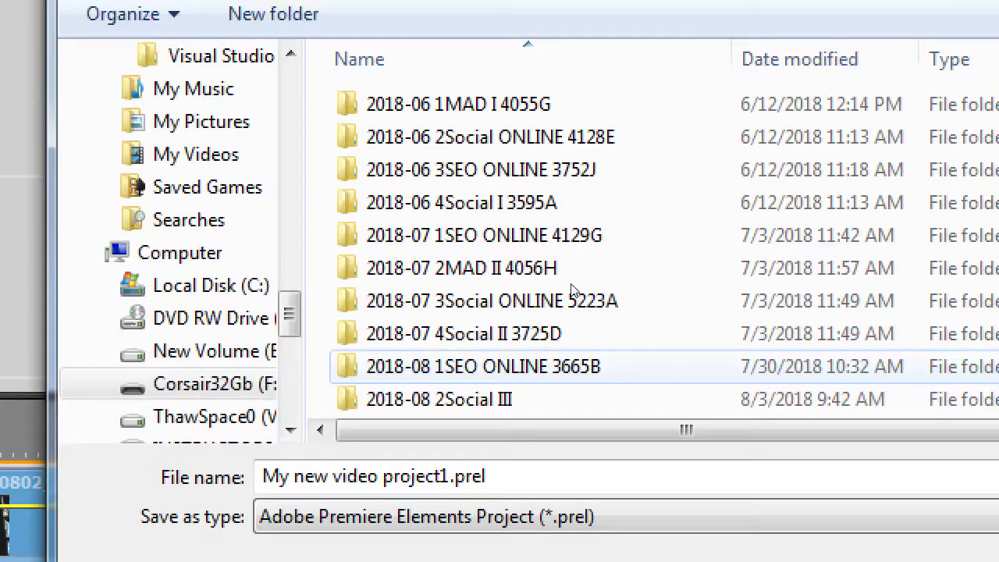
key("Down")
scroll(408, 296, "down", 2)
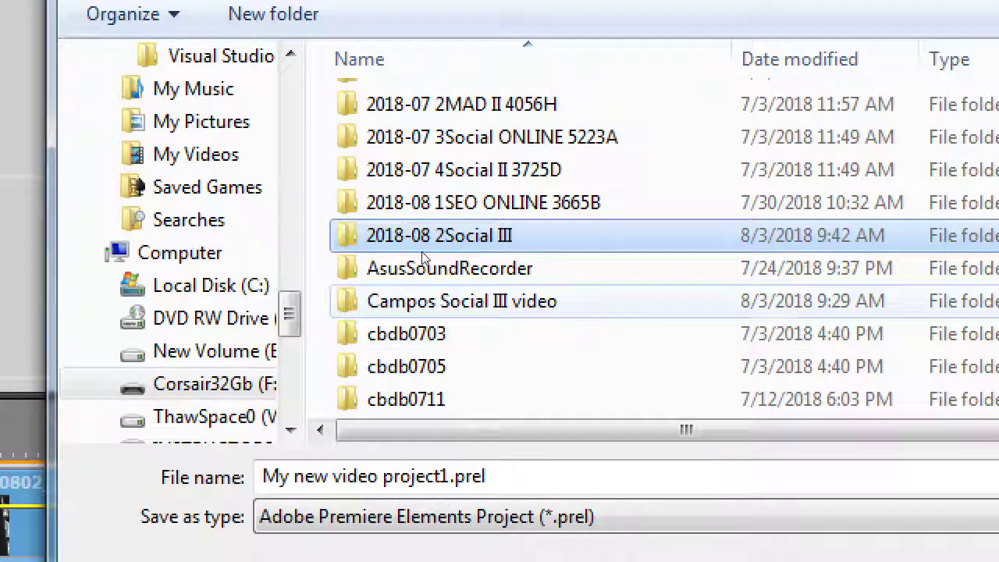
key("Down")
key("Down")
key("Return")
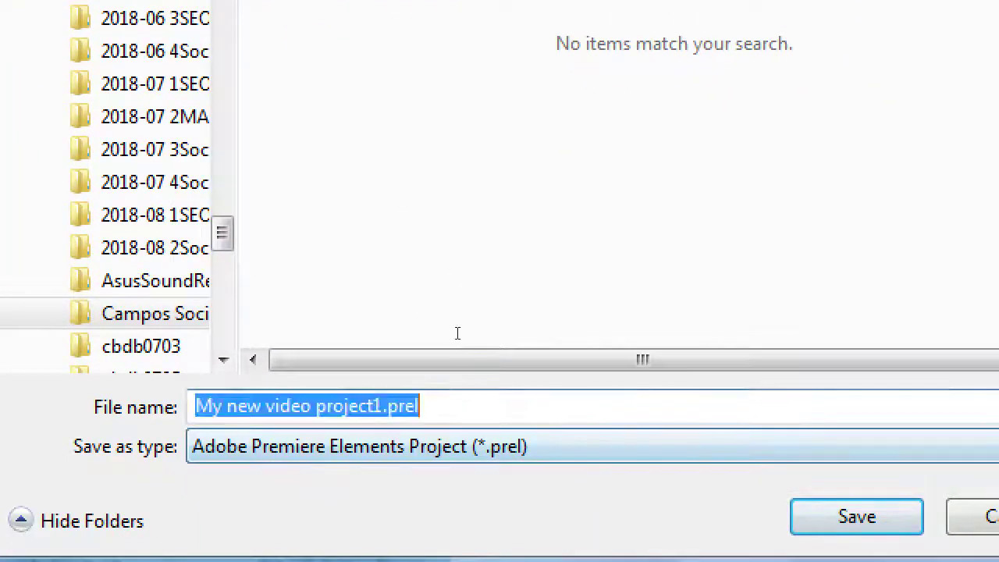
Rename the project file to the instructor's first name followed by "-video", keeping the .prel extension, and save it
key("Right")
key("Left")
key("Left")
key("Left")
key("Left")
key("Left")
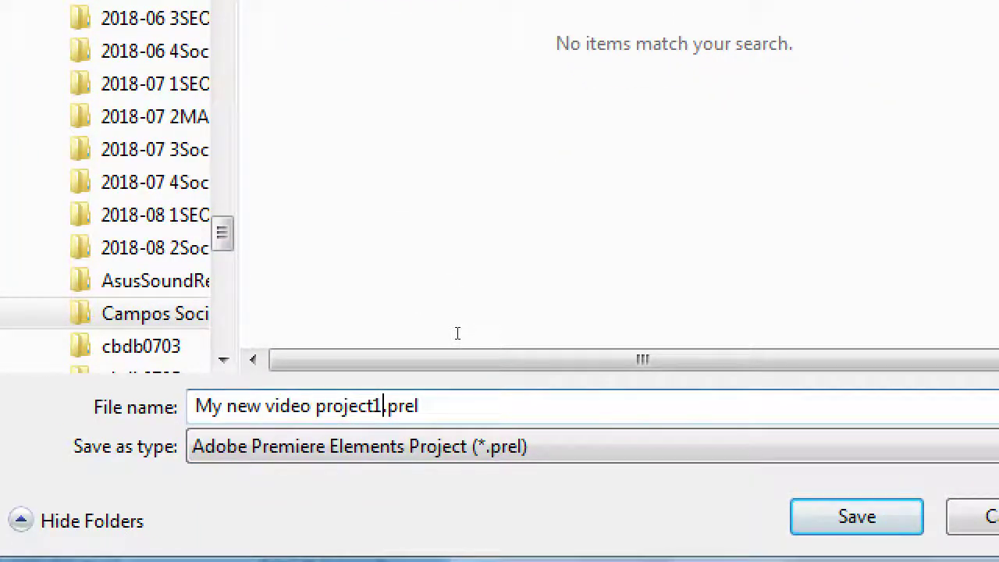
key("shift+Home")
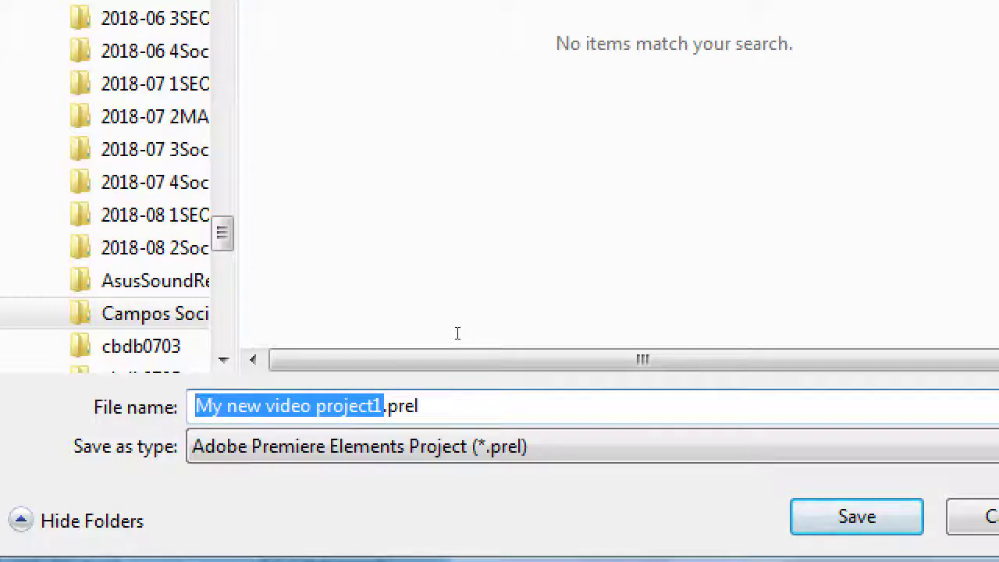
type("victor")
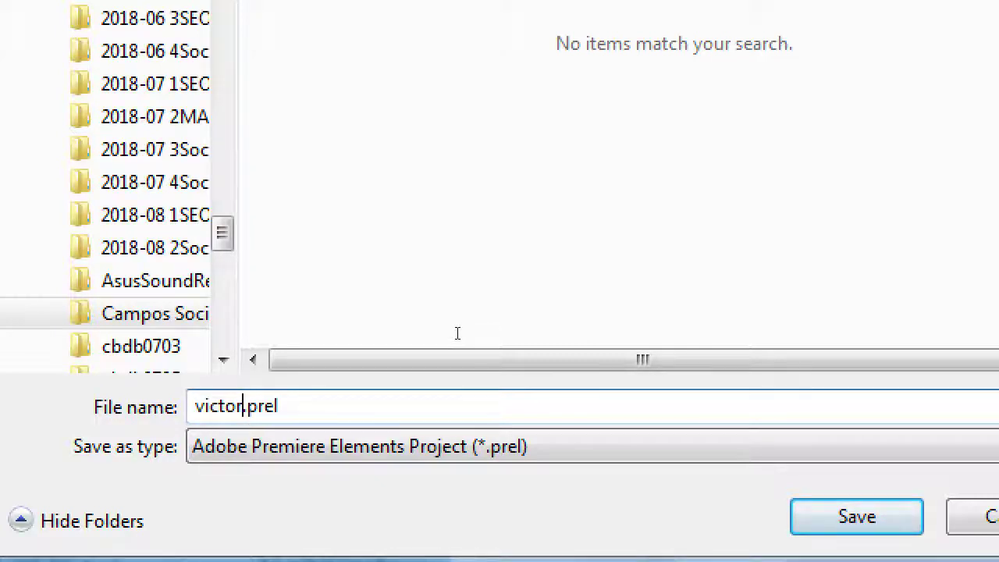
type("-video")
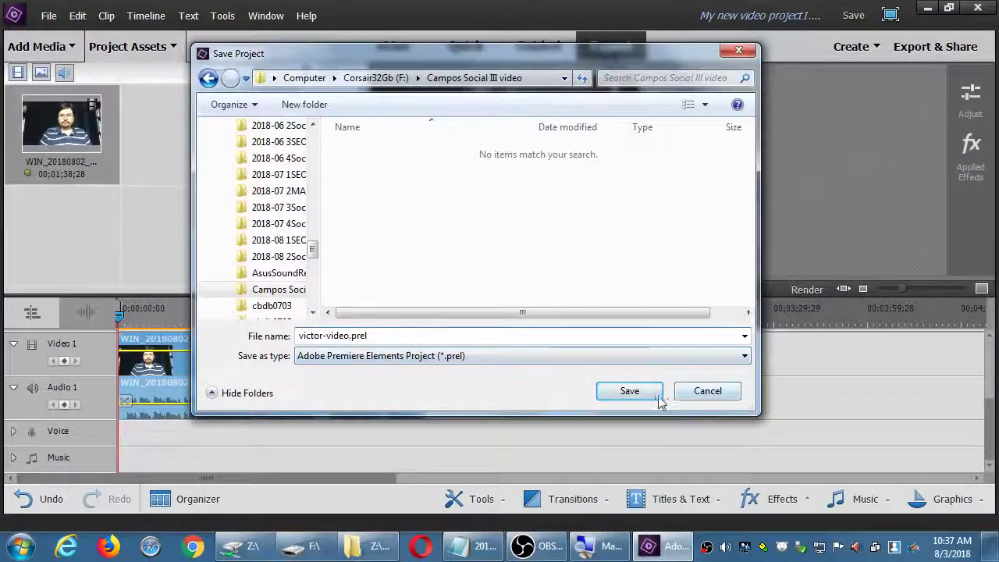
left_click(657, 399)
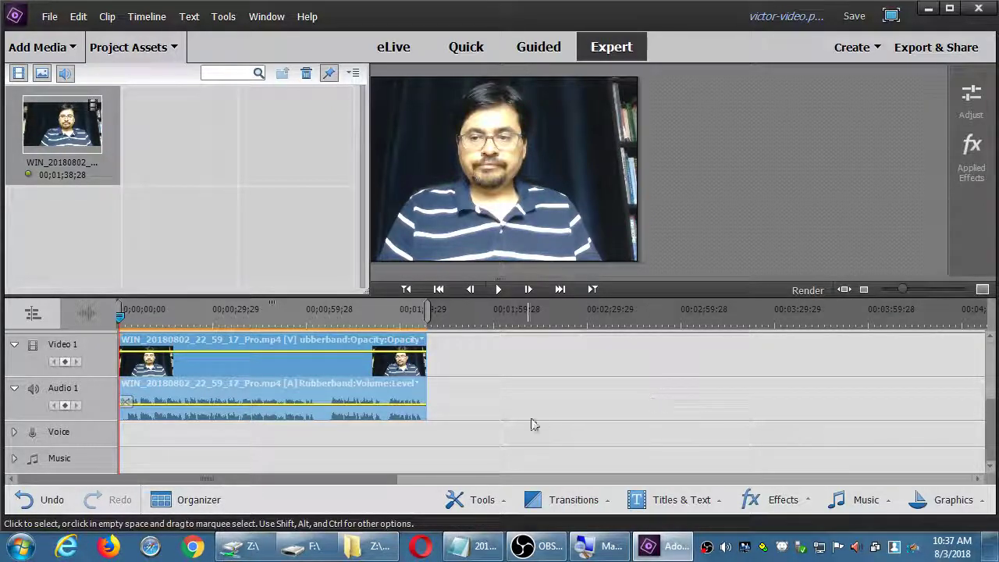
Switch to the F: drive window, check the Social III video folder for the saved project file, and return to Premiere Elements
left_click(305, 546)
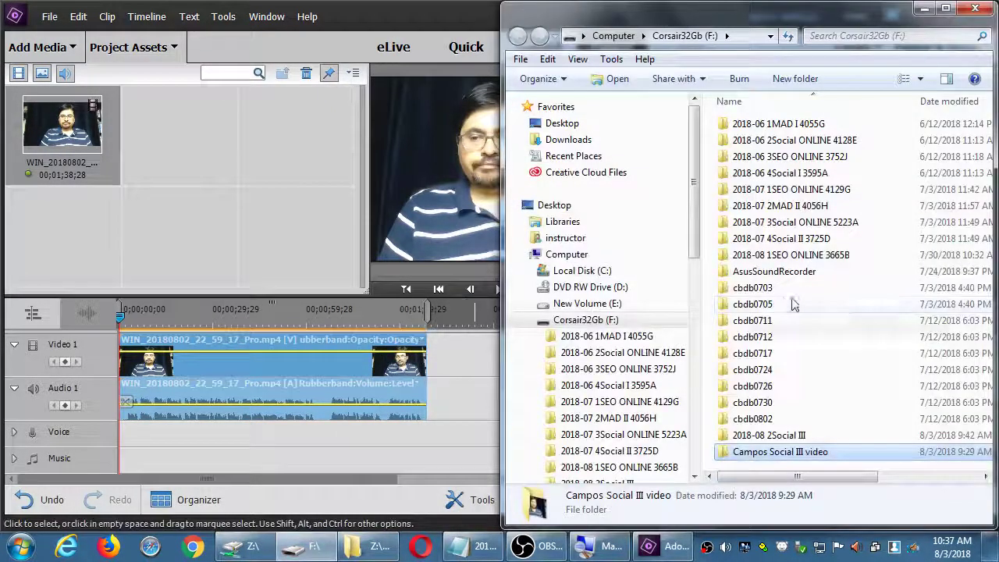
double_click(790, 453)
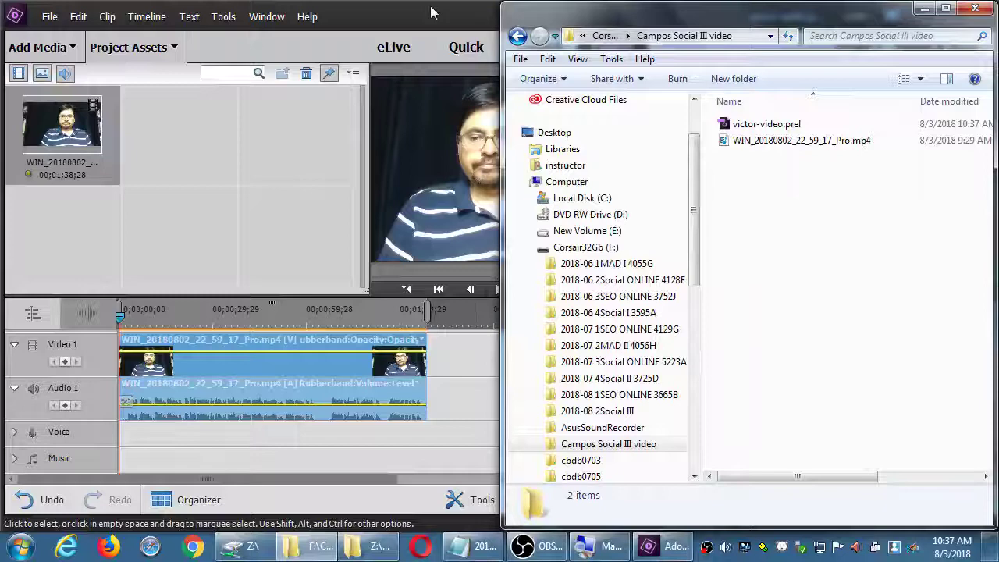
left_click(419, 14)
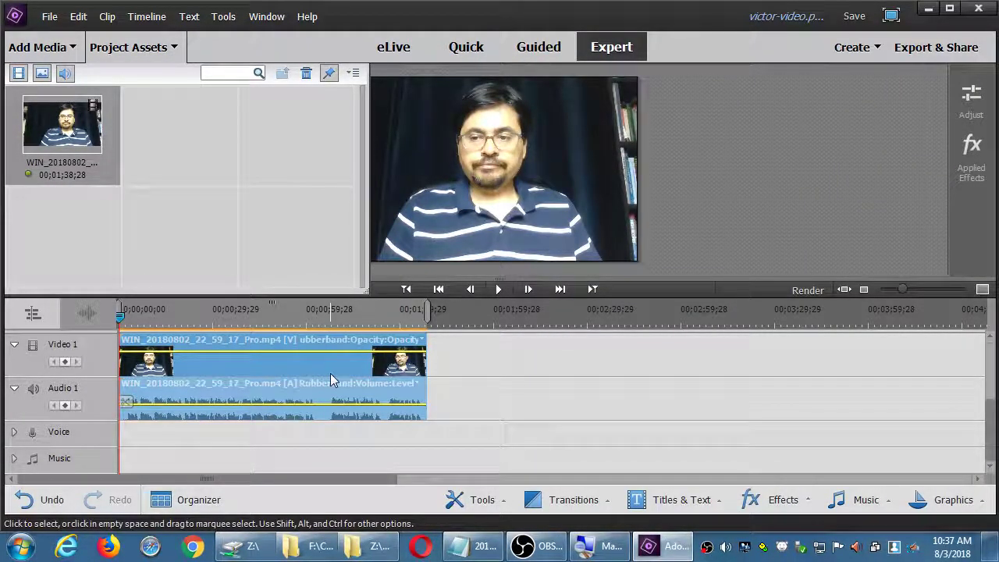
Delete the clip from the timeline, save the project, and place the clip from the project assets back at the timeline's start
key("Delete")
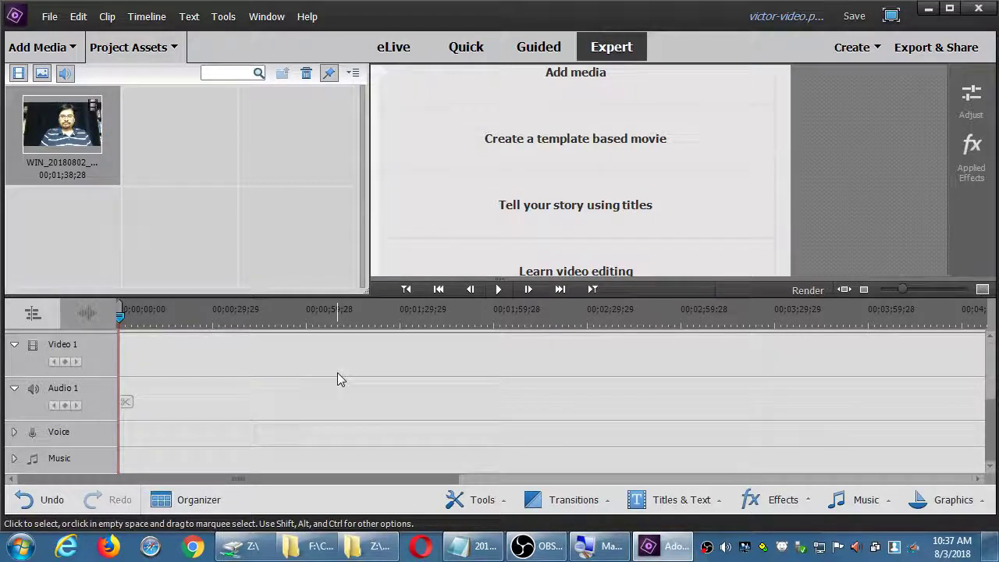
key("ctrl+s")
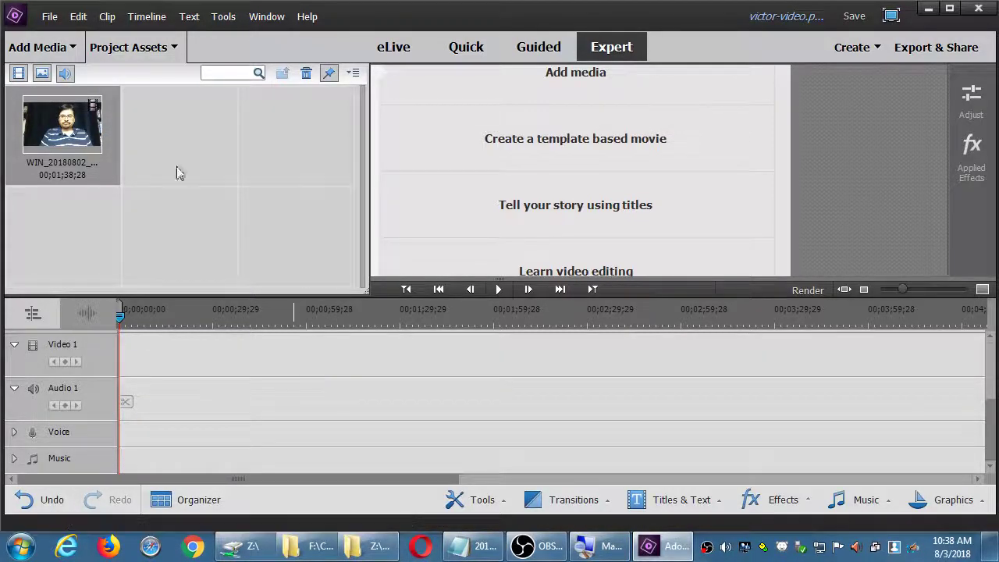
left_click_drag(86, 129, 124, 388)
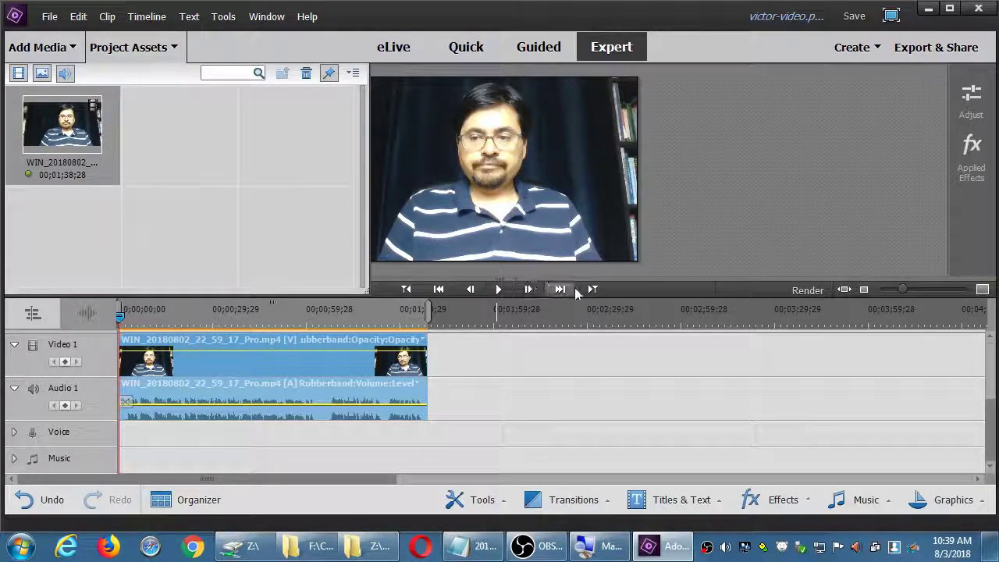
Preview the clip from its start to about 00;00;31;26, enlarging the monitor area to reveal the playback timecode
left_click(497, 290)
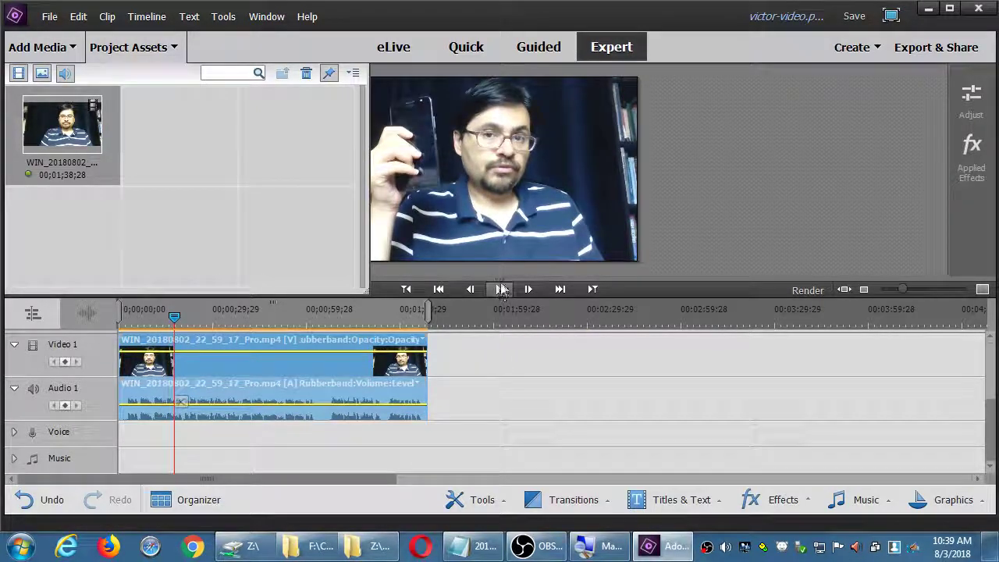
left_click(500, 289)
left_click_drag(500, 281, 494, 302)
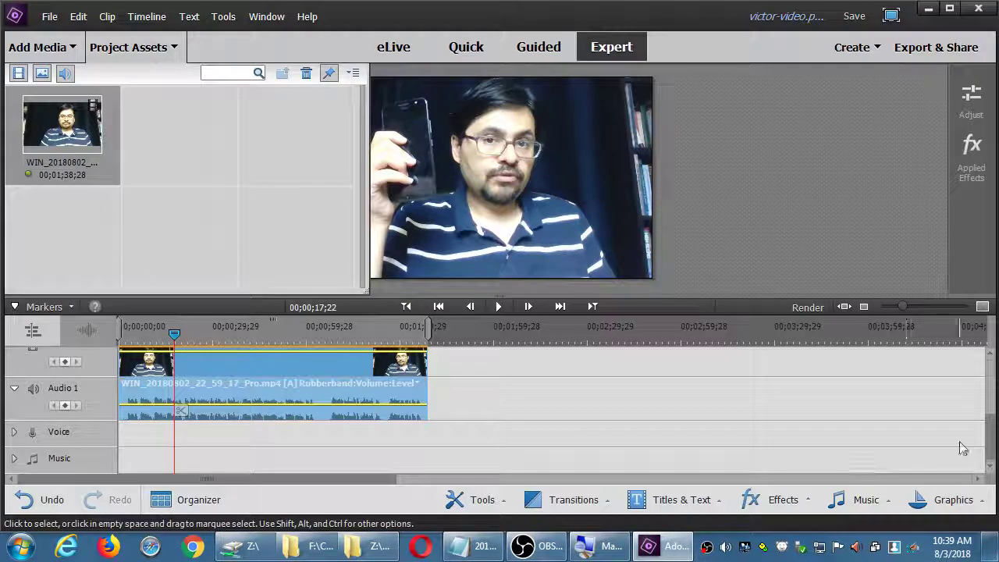
scroll(985, 445, "up", 1)
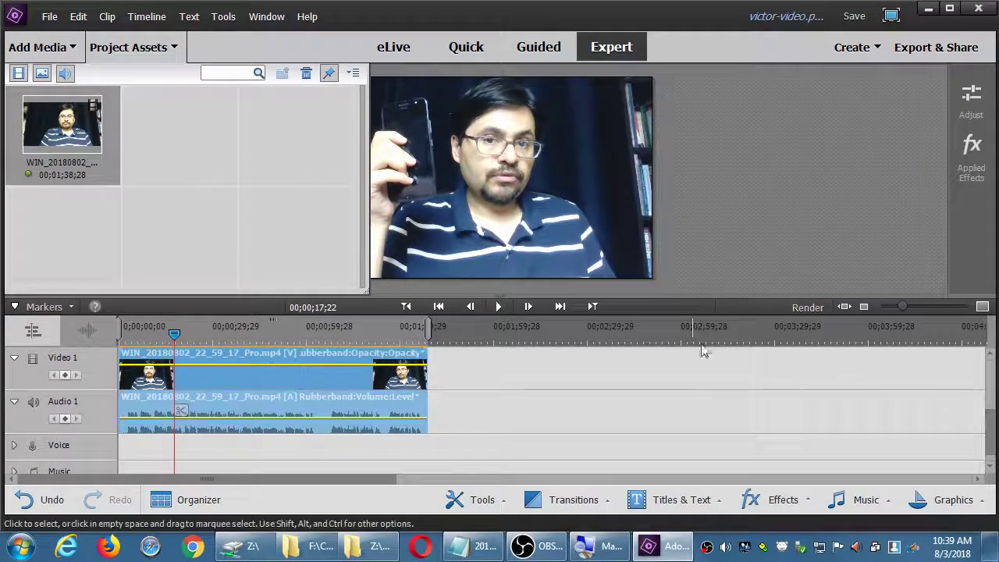
left_click(499, 307)
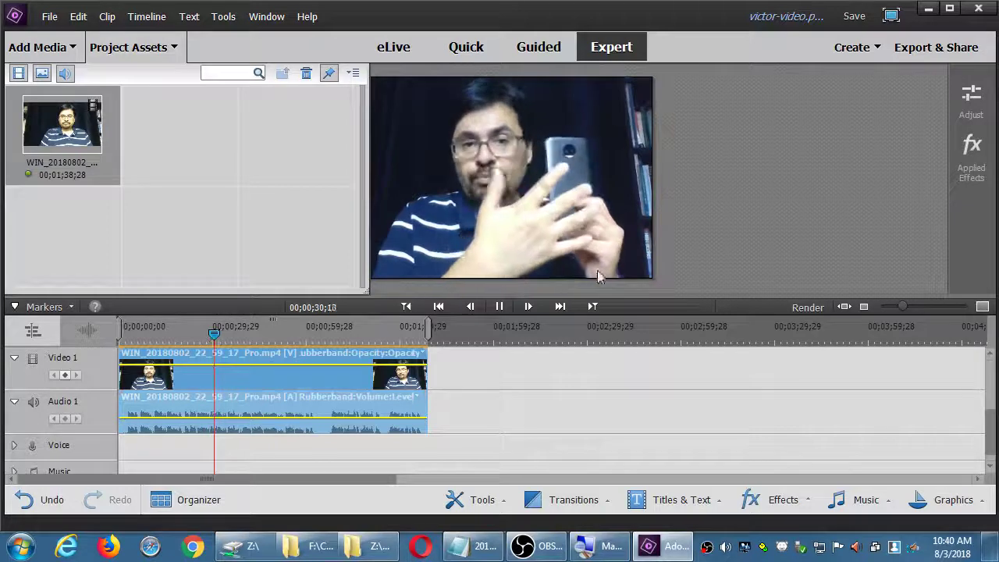
left_click(500, 305)
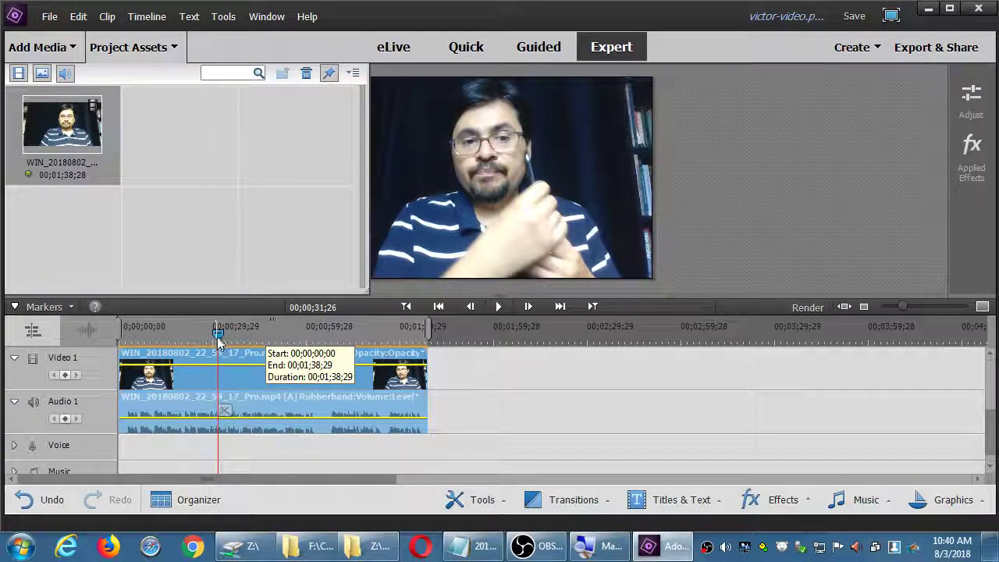
Scrub to 00;00;59;21, play the clip to about 00;01;18;08, and move the playhead back to 00;00;38;28
left_click_drag(217, 334, 305, 357)
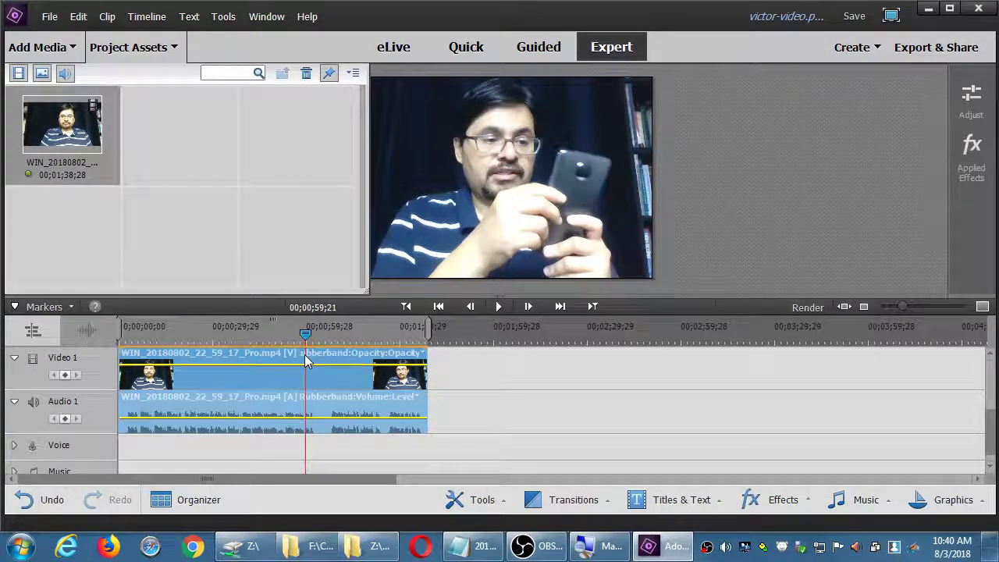
left_click(500, 308)
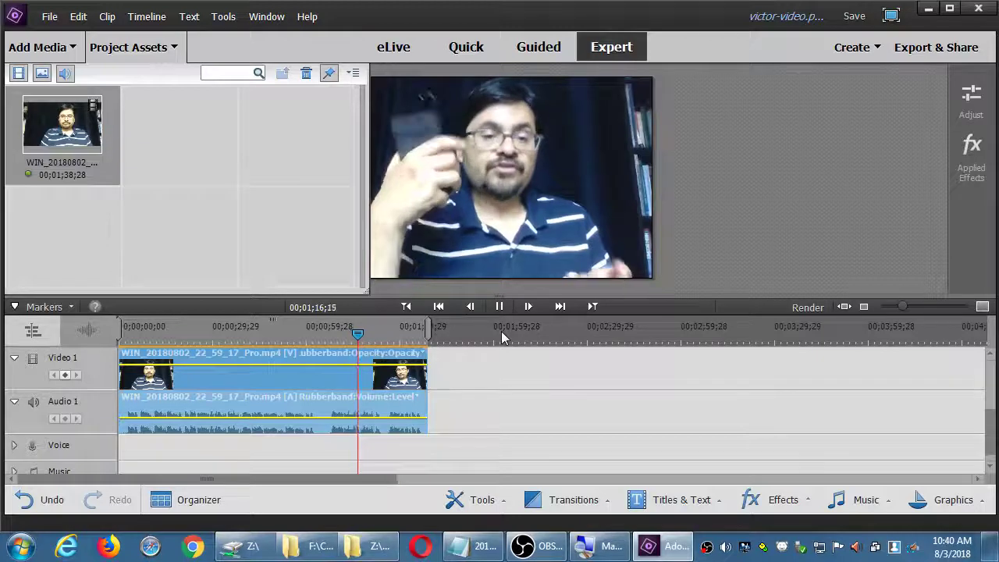
left_click(500, 306)
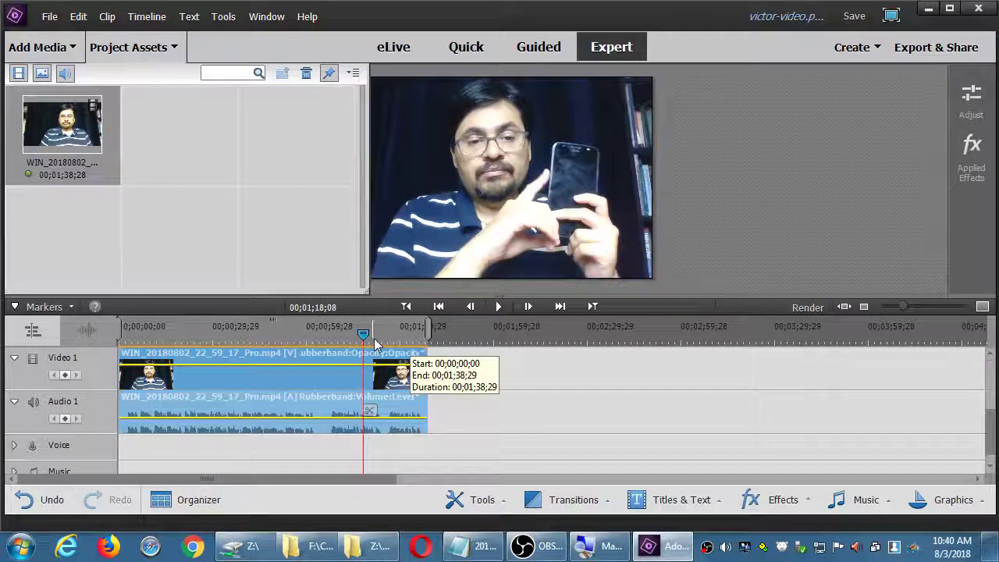
left_click_drag(367, 335, 241, 337)
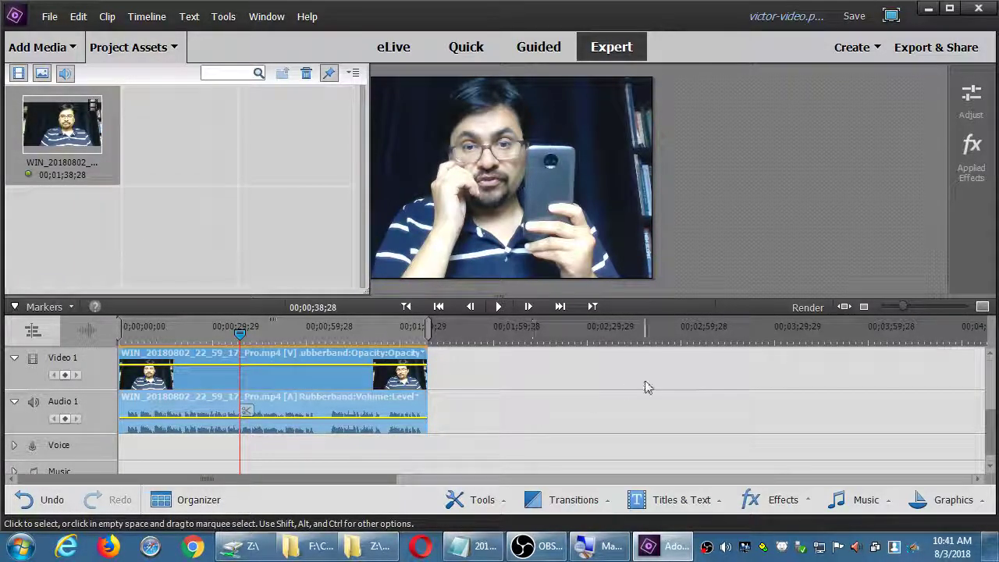
Zoom the timeline in to its maximum frame-level detail and move the playhead to 00;00;39;11
left_click(982, 309)
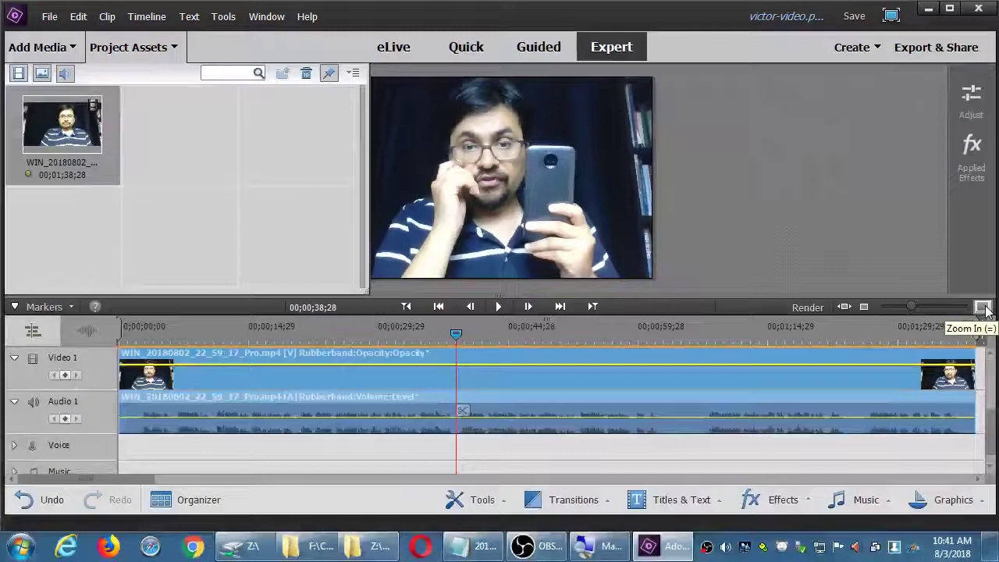
left_click(965, 326)
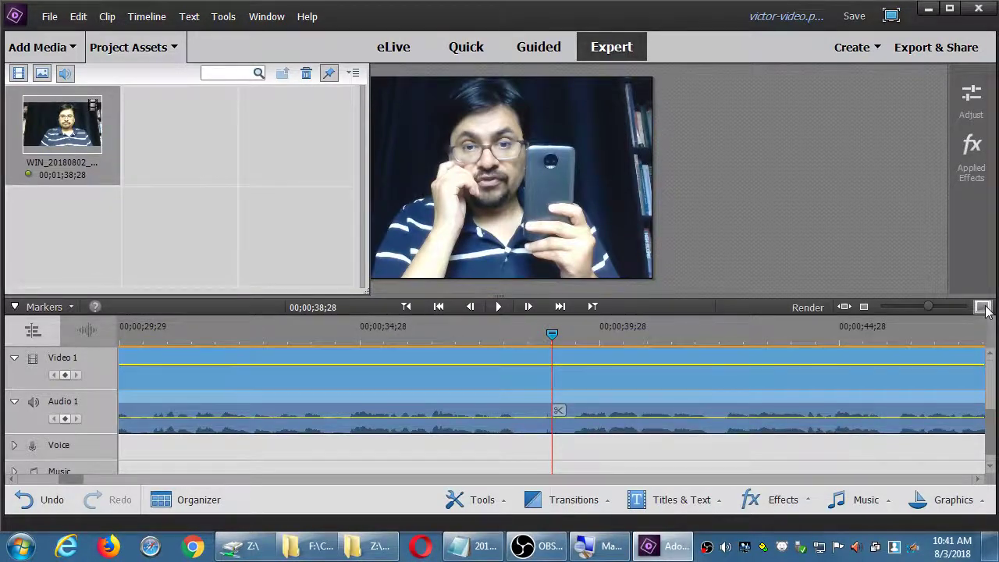
left_click(984, 309)
left_click(984, 309)
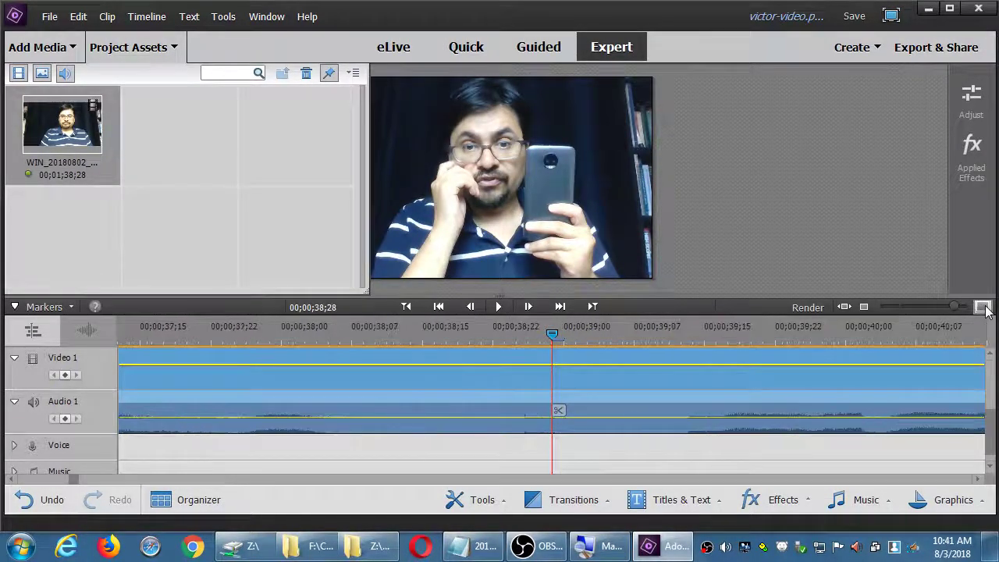
left_click(984, 309)
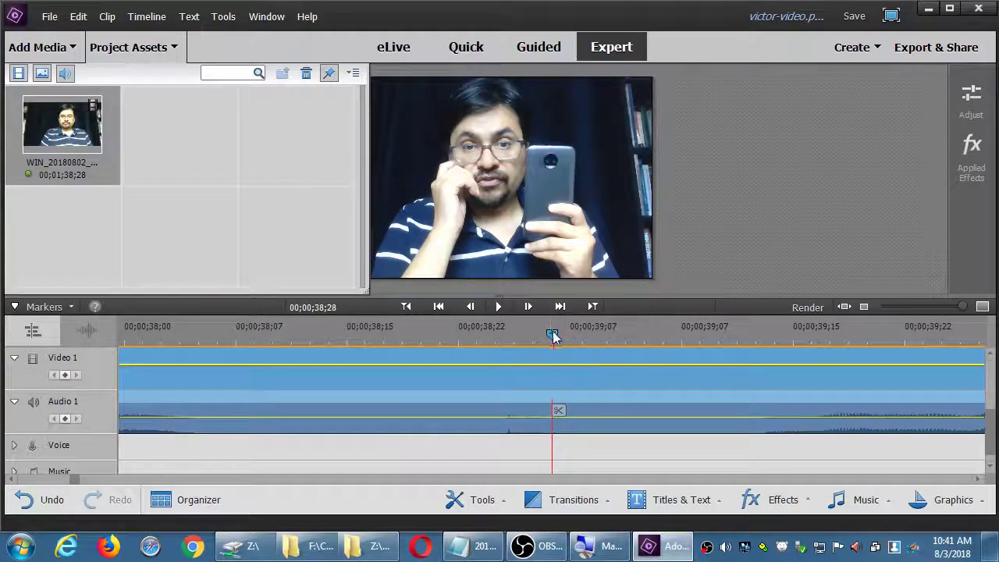
left_click_drag(553, 331, 738, 364)
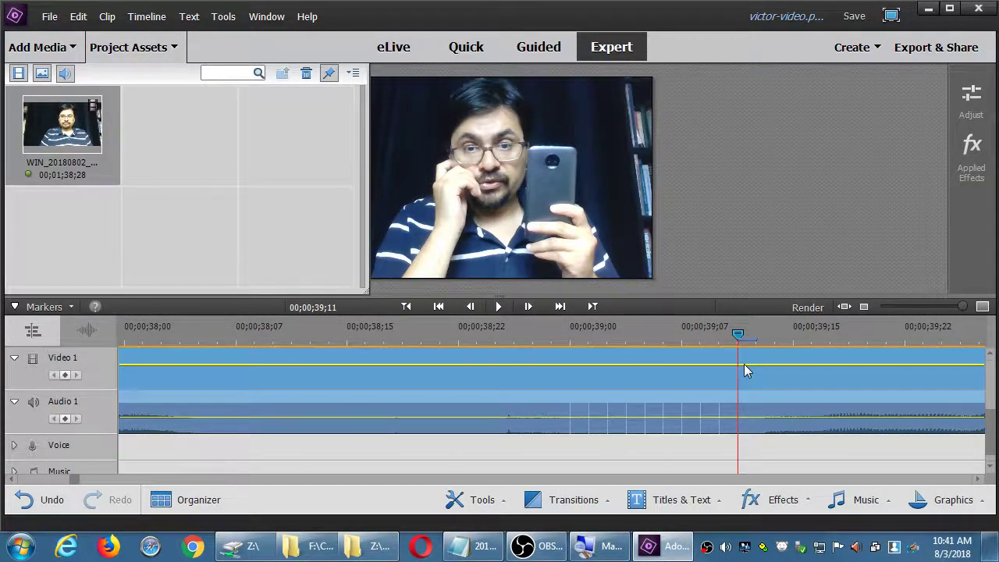
Zoom the timeline out in steps and move the playhead to 00;00;39;26
left_click(865, 307)
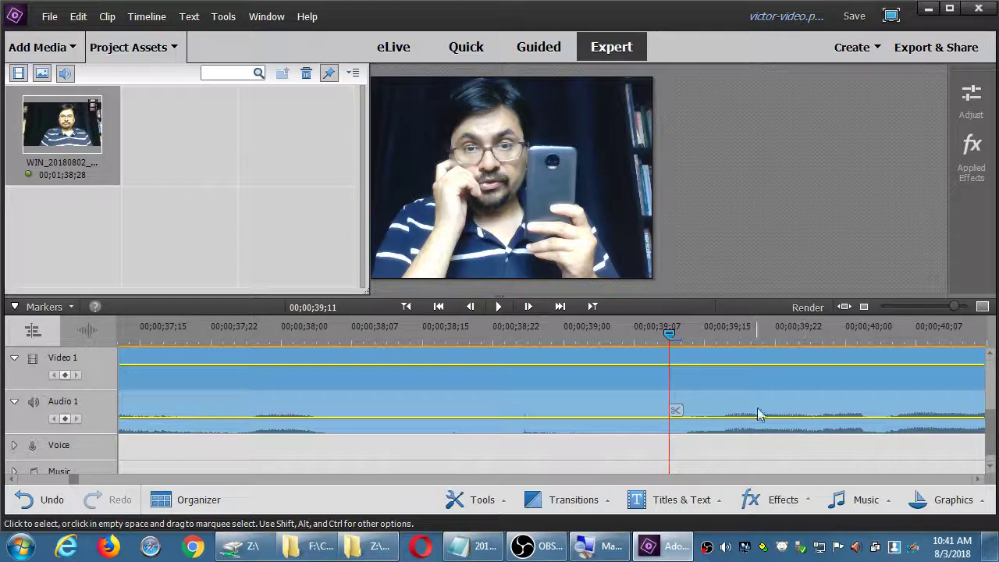
left_click_drag(669, 333, 811, 398)
left_click(866, 308)
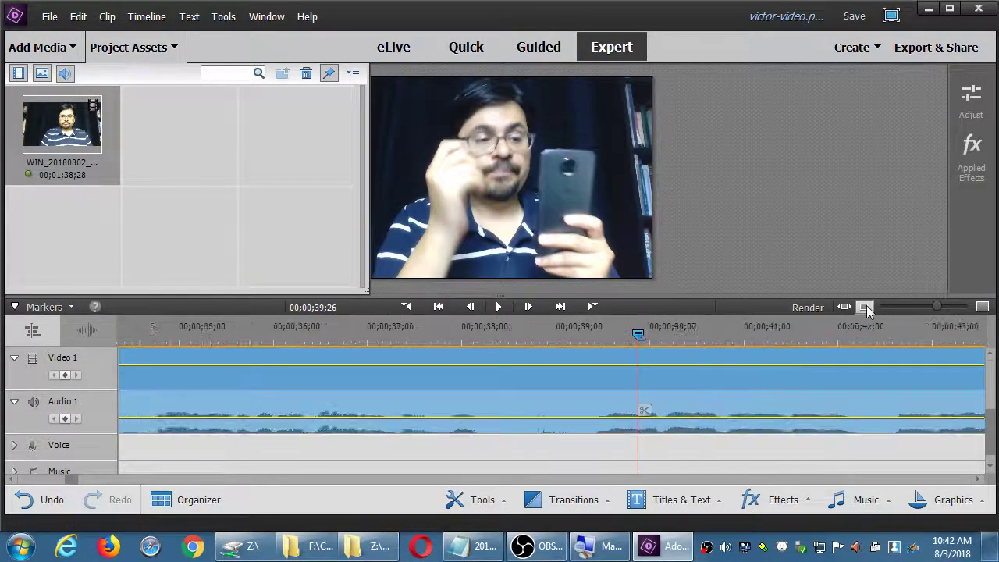
Zoom the timeline out to show the whole clip, then in to frame-level detail, and move the playhead to 00;00;40;01
left_click(866, 308)
left_click(866, 308)
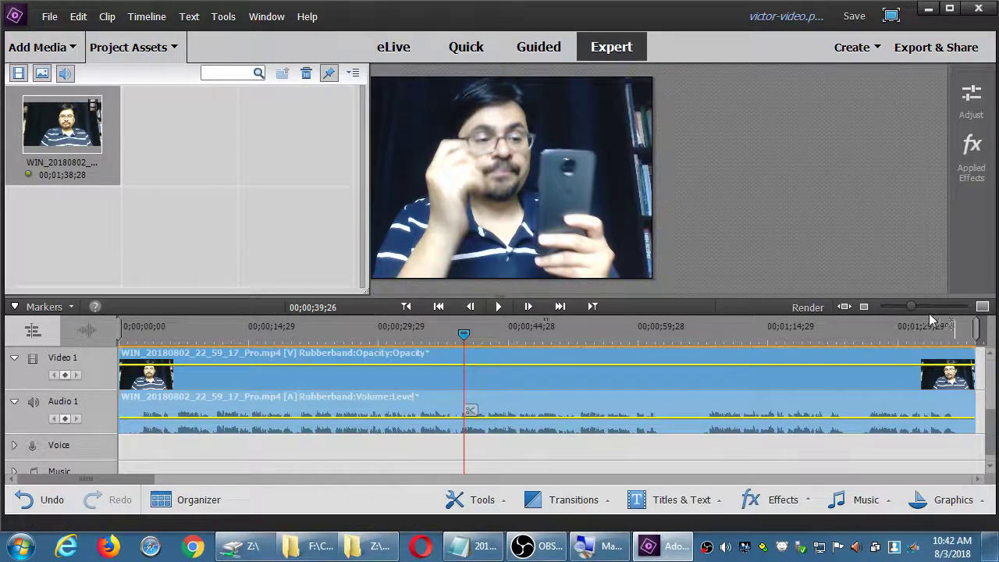
left_click(982, 307)
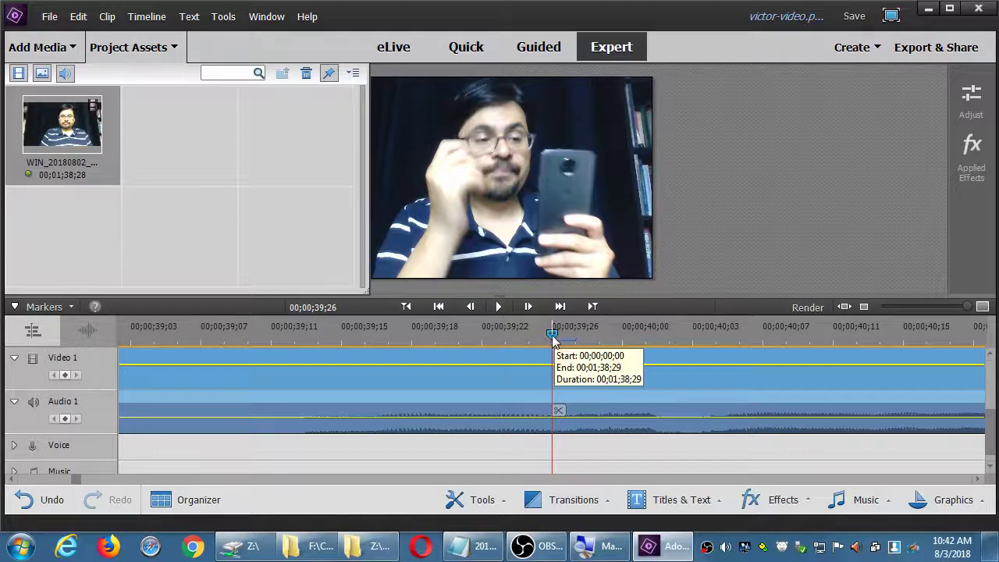
left_click_drag(552, 358, 653, 408)
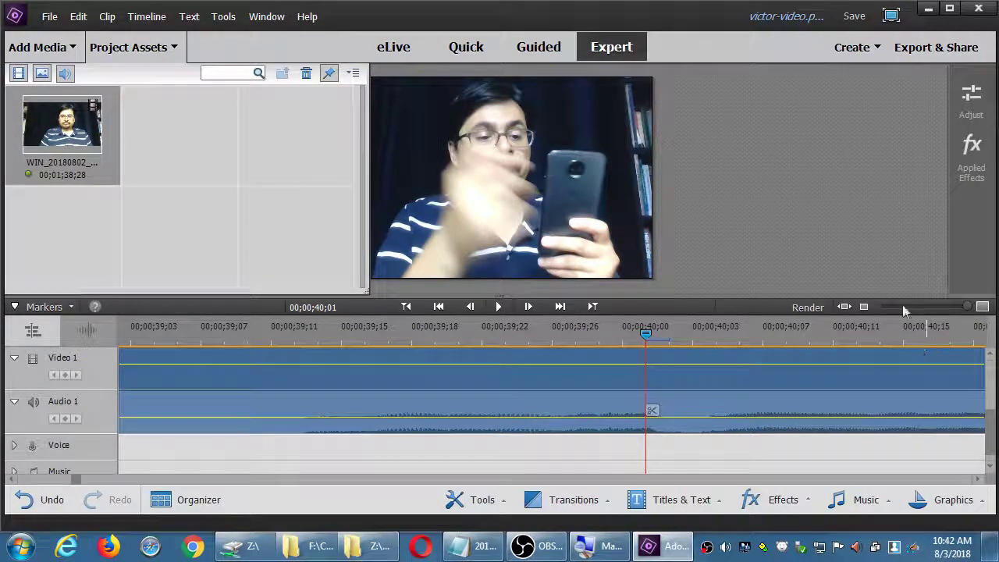
Zoom the timeline out to the whole clip and back in to five-second intervals, and move the playhead to 00;00;39;25
left_click(864, 307)
left_click(865, 308)
left_click(866, 307)
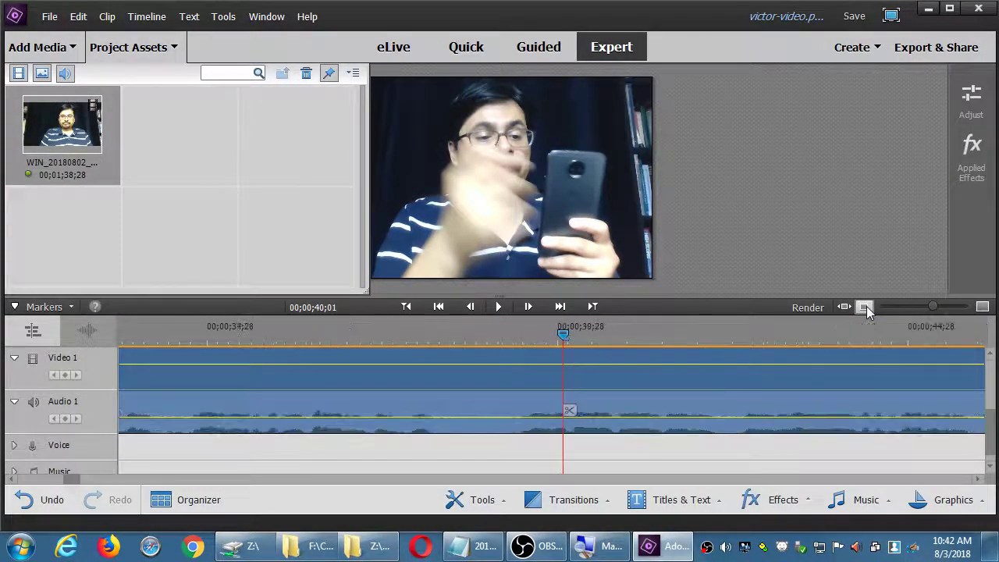
left_click(866, 307)
left_click(866, 307)
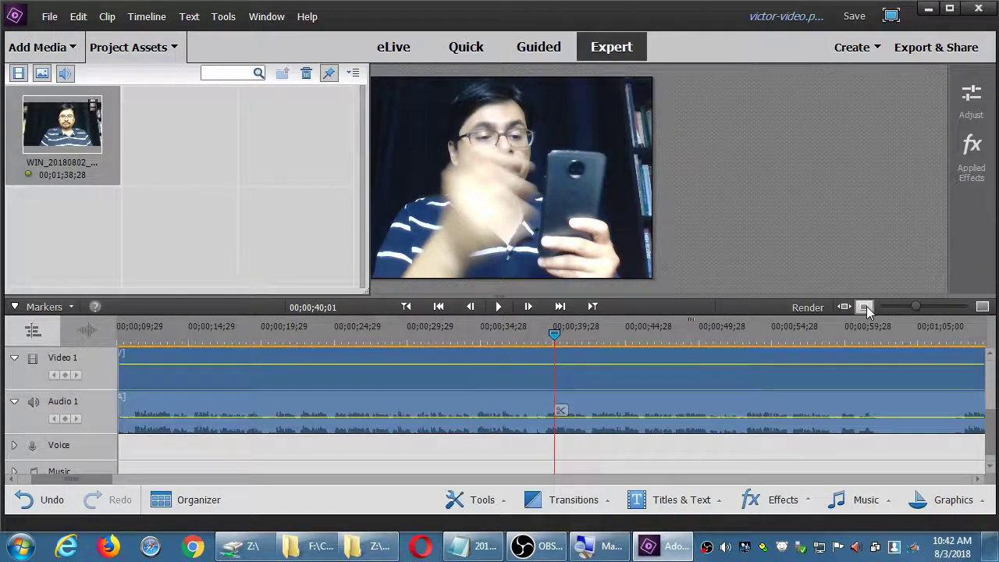
left_click(866, 307)
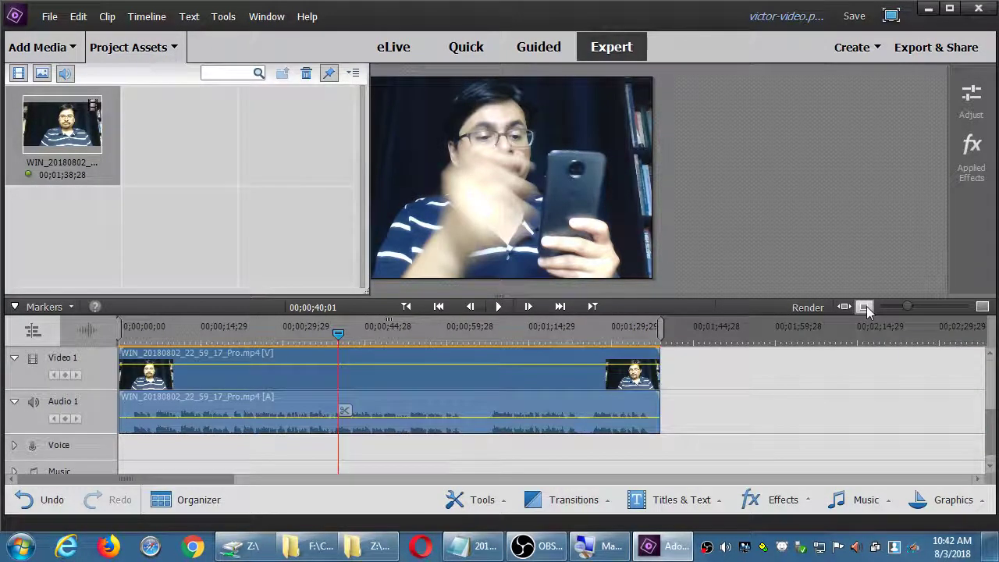
left_click(982, 308)
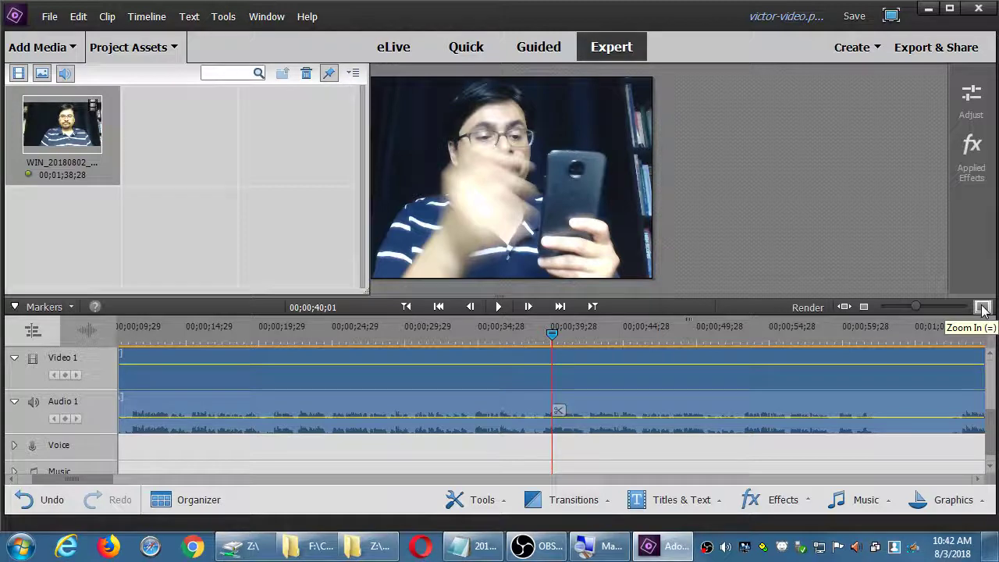
left_click_drag(916, 307, 924, 306)
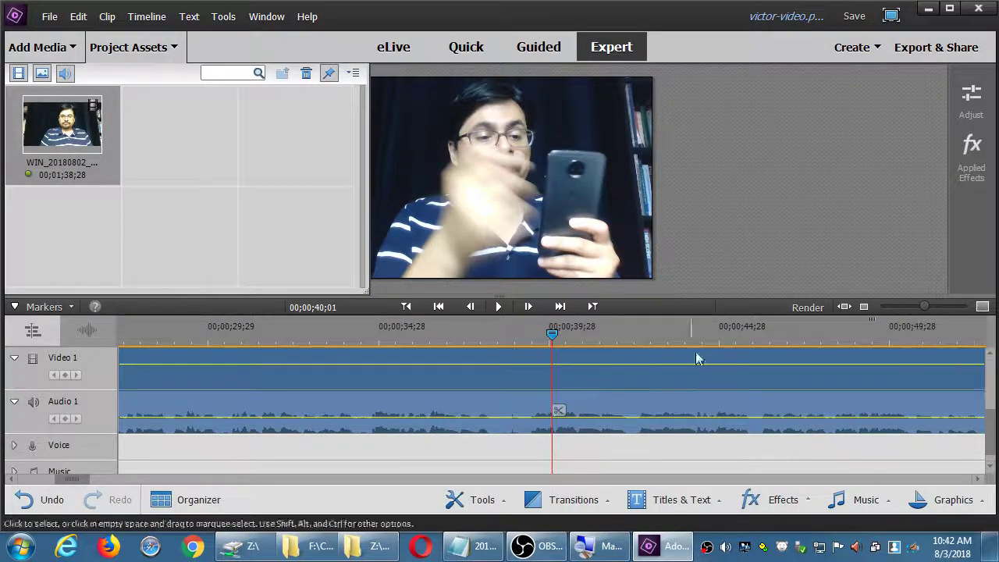
left_click_drag(551, 334, 549, 360)
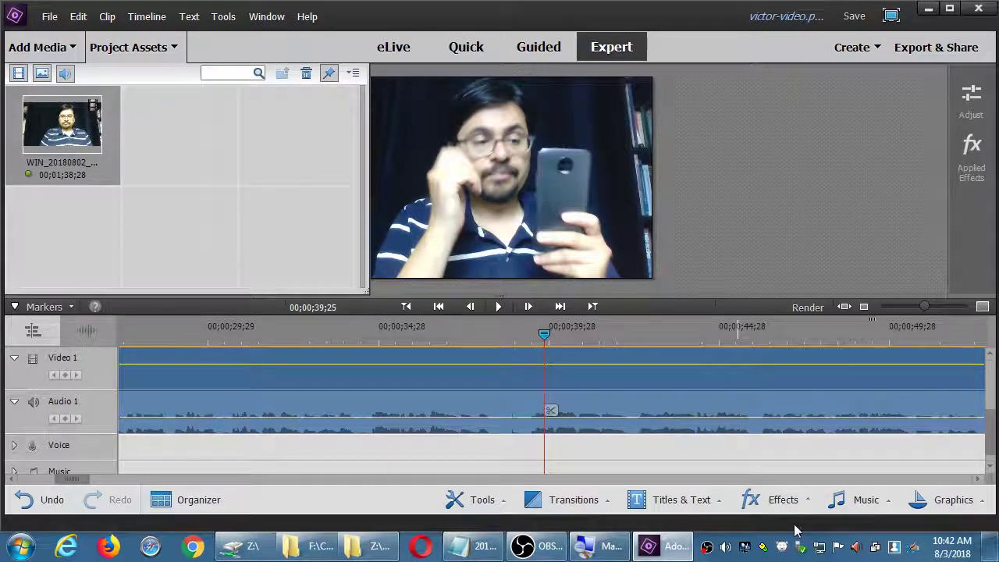
Check the Windows speaker volume level
left_click(725, 546)
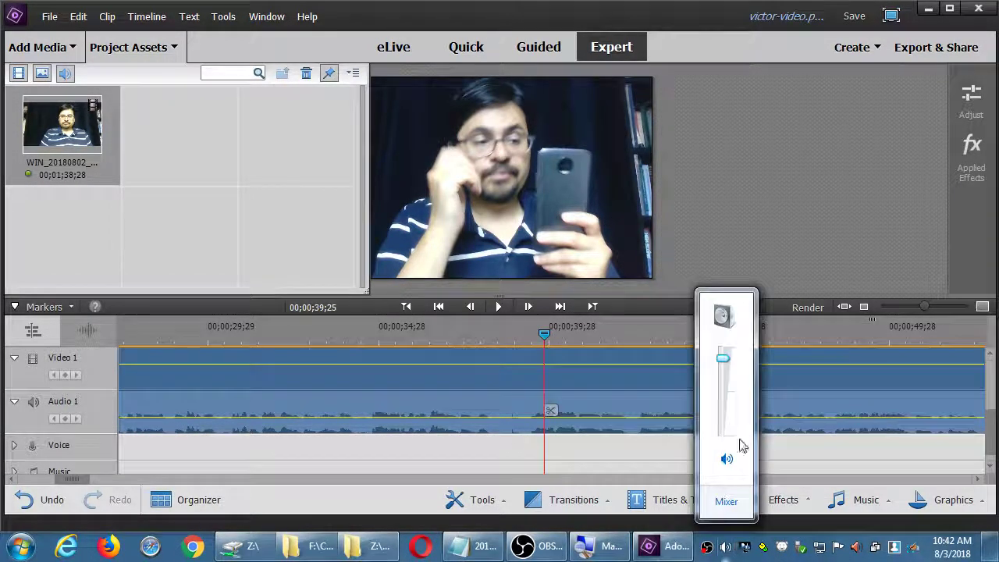
left_click(724, 361)
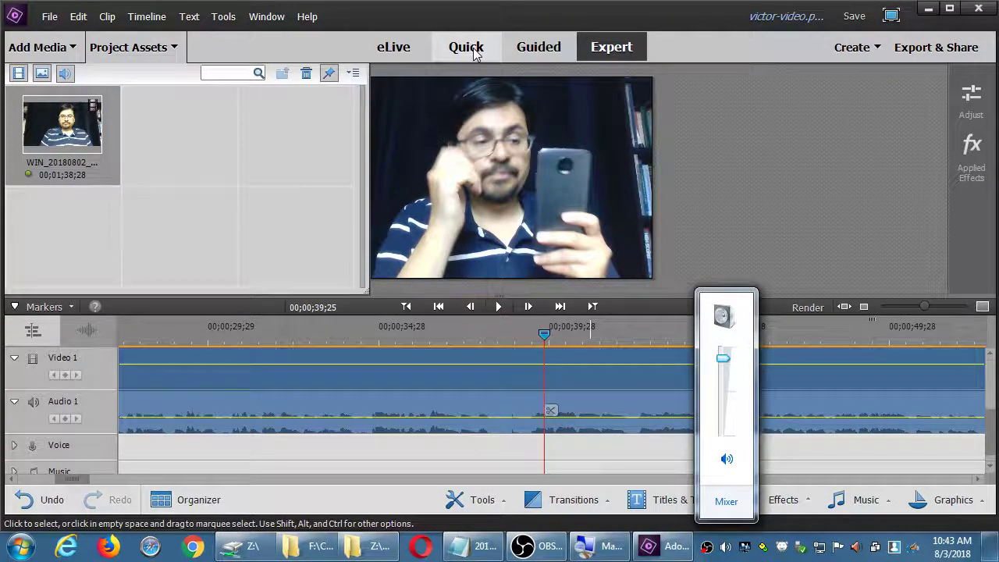
left_click(776, 232)
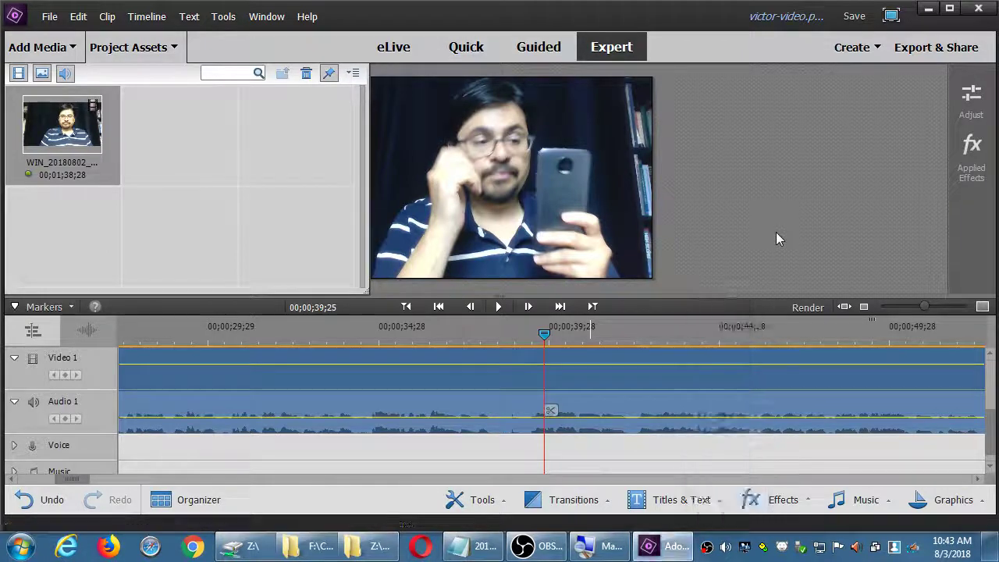
Set Digital Output as the default playback device in the Realtek HD Audio Manager
right_click(858, 546)
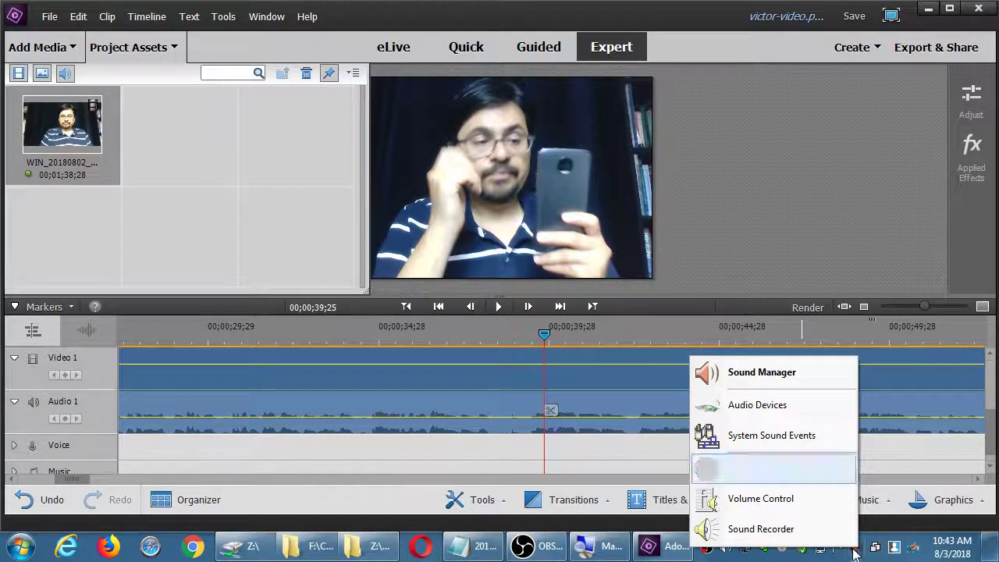
left_click(773, 378)
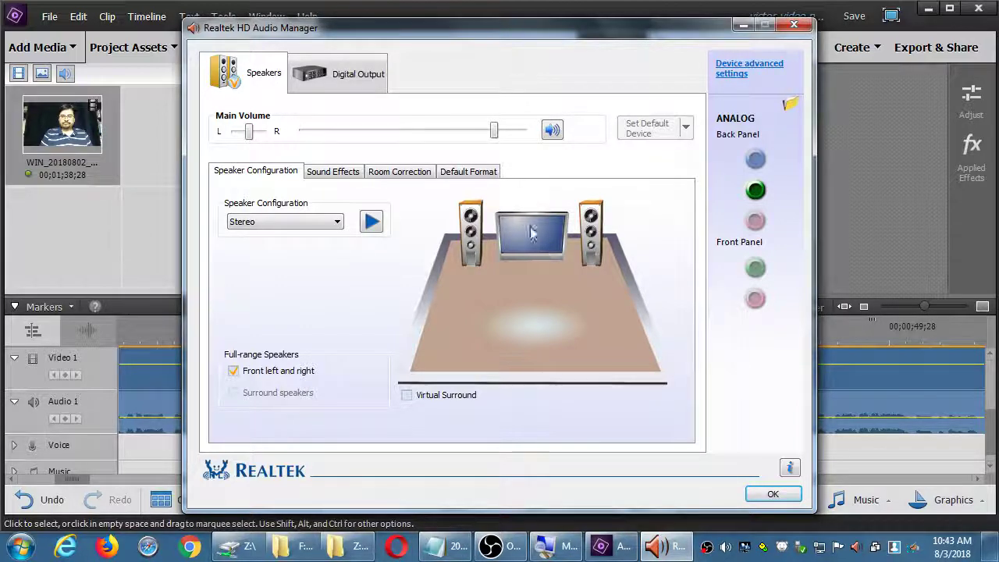
left_click(357, 76)
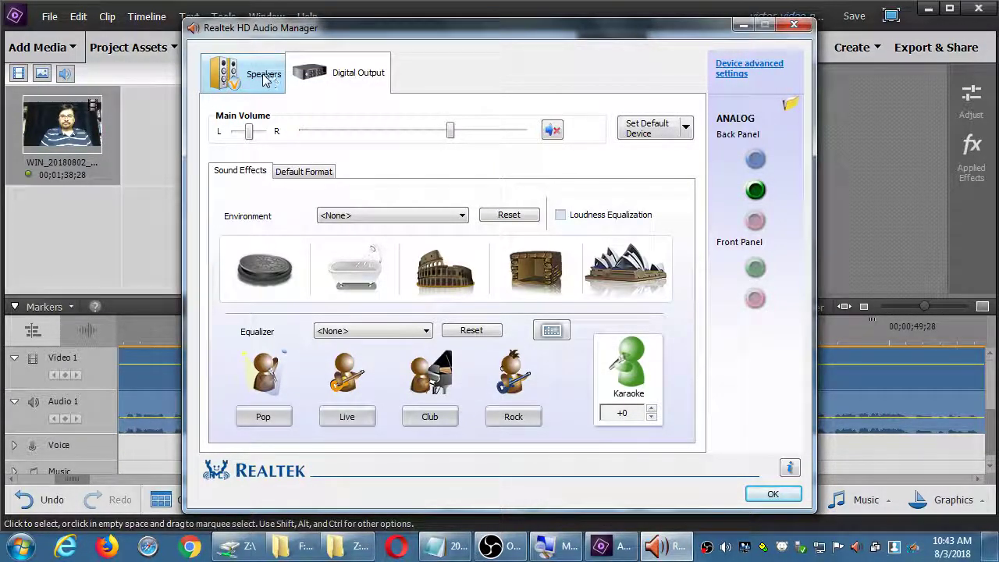
left_click(671, 131)
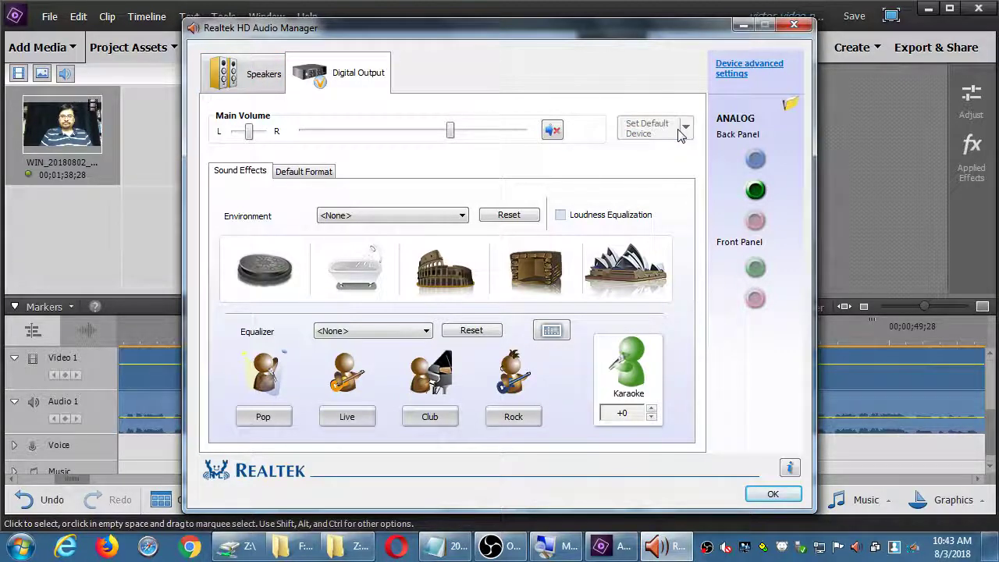
left_click(268, 86)
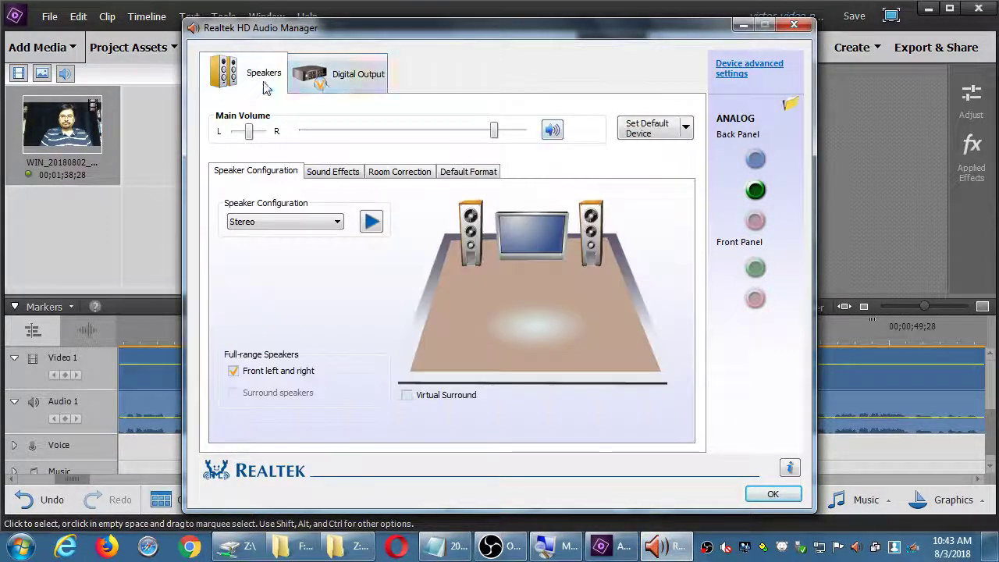
left_click(329, 86)
left_click(793, 25)
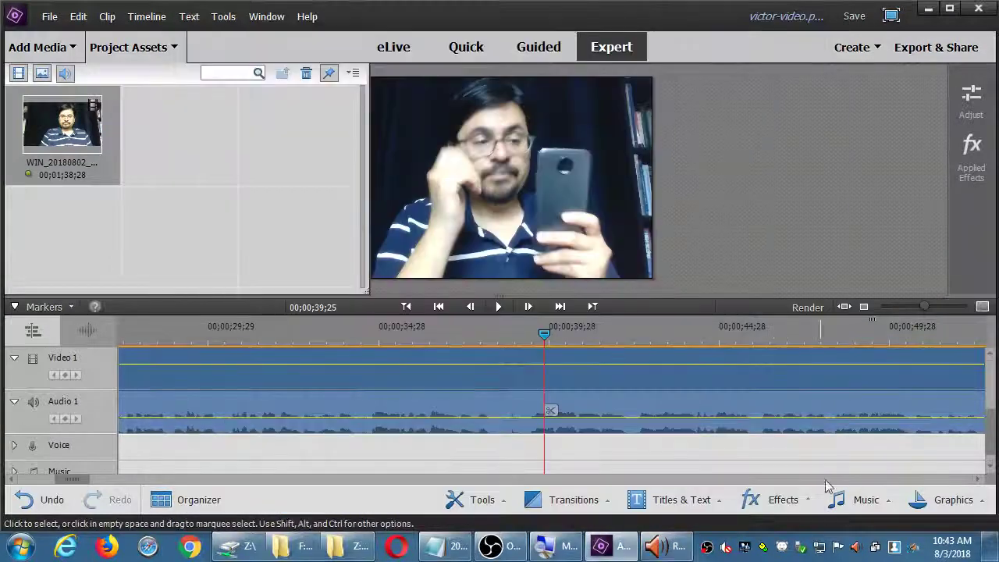
Raise the digital output volume to maximum and review the per-application levels in the speakers' Volume Mixer
left_click(725, 547)
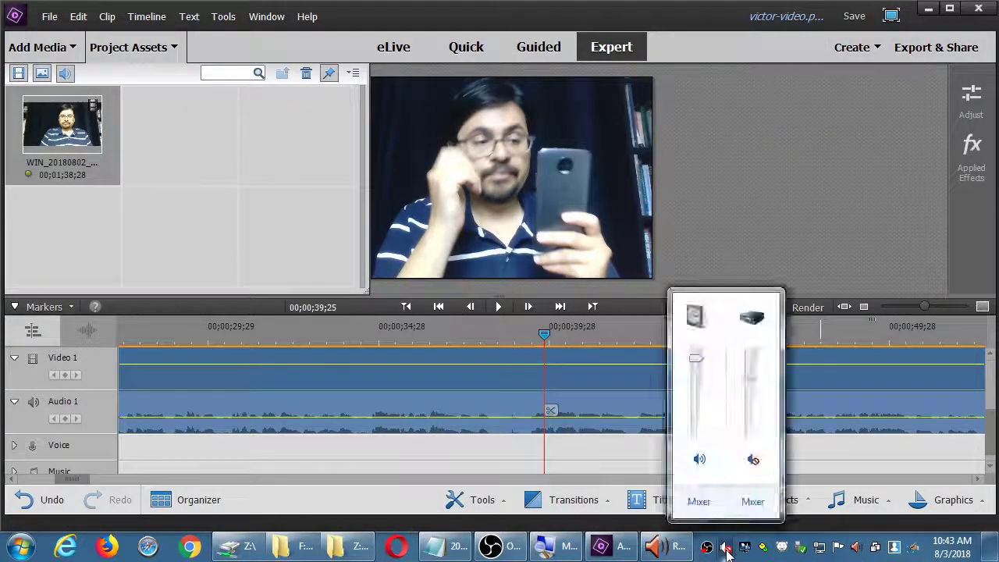
left_click_drag(749, 379, 764, 339)
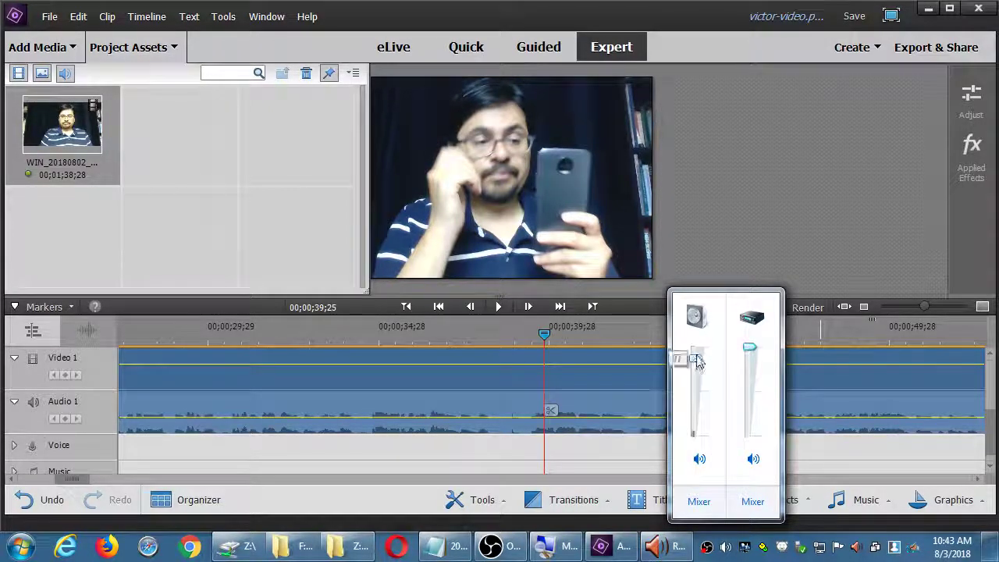
left_click(698, 501)
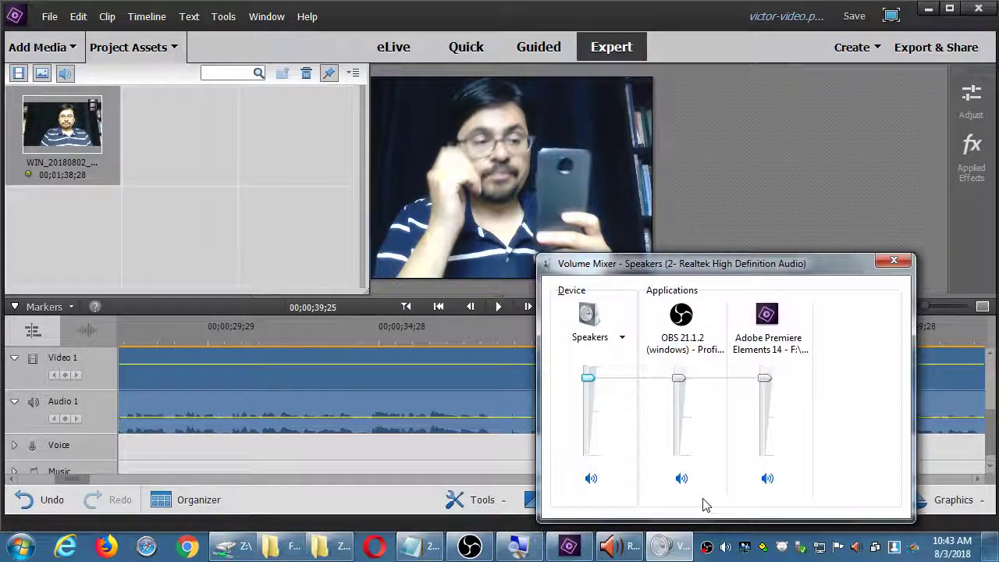
left_click(765, 379)
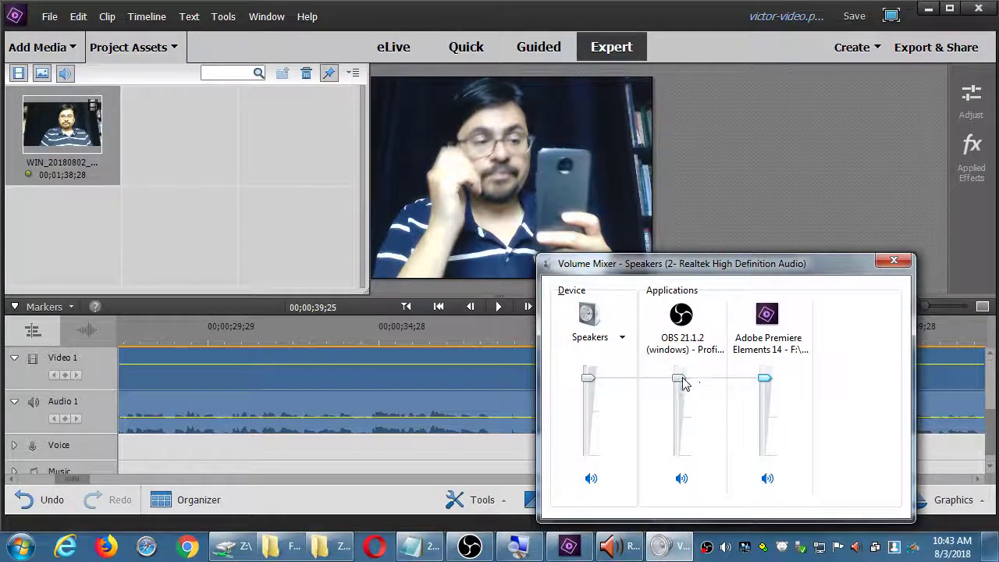
mouse_move(595, 381)
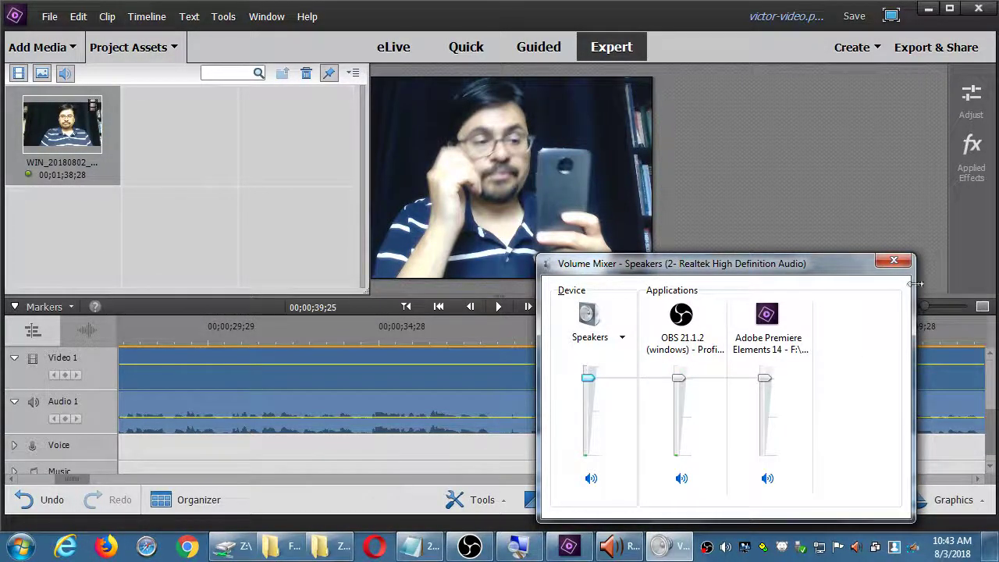
left_click(894, 261)
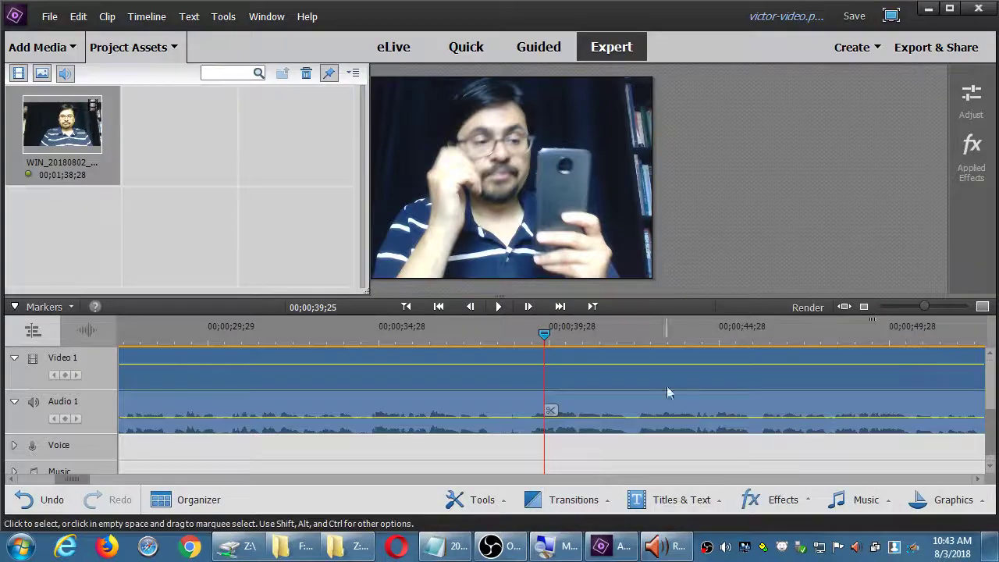
left_click(667, 547)
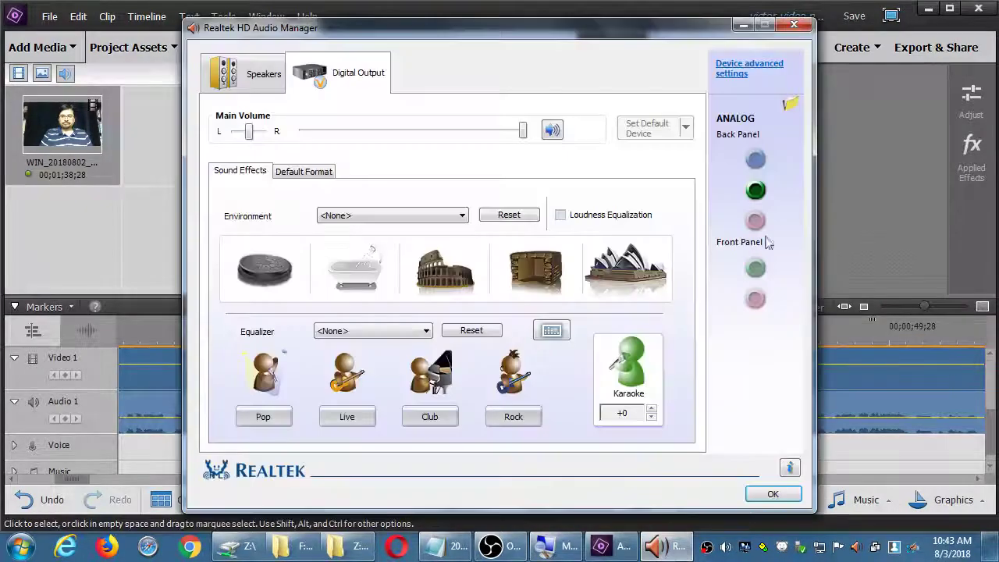
left_click(793, 25)
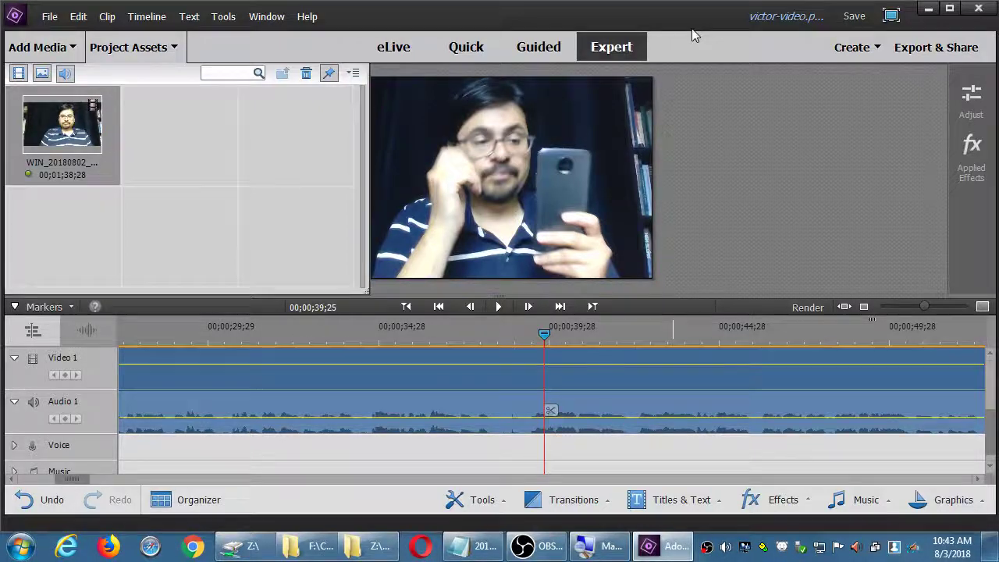
Save the project and return the playhead to 00;00;00;00 with the whole clip visible on the timeline
key("ctrl+s")
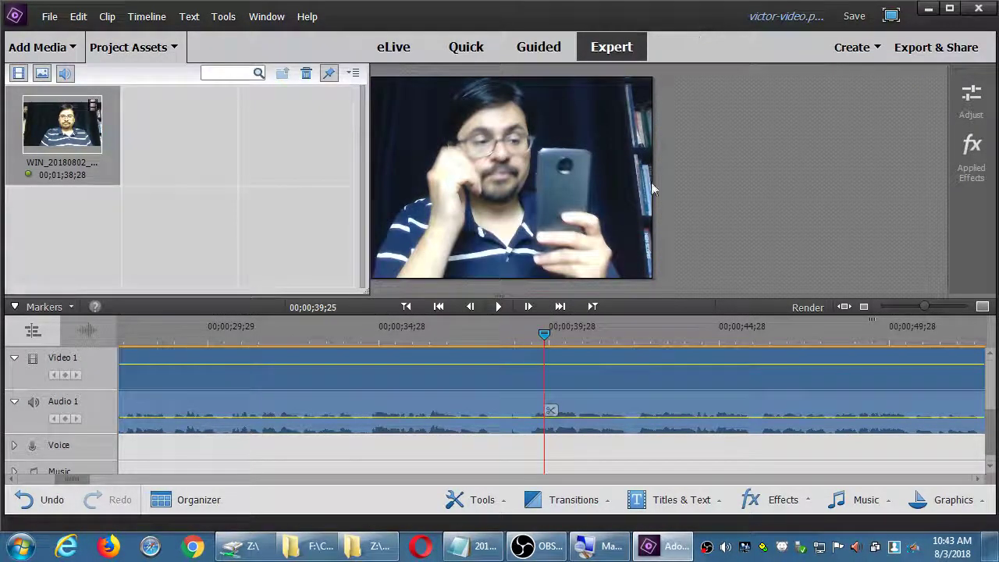
key("minus")
key("minus")
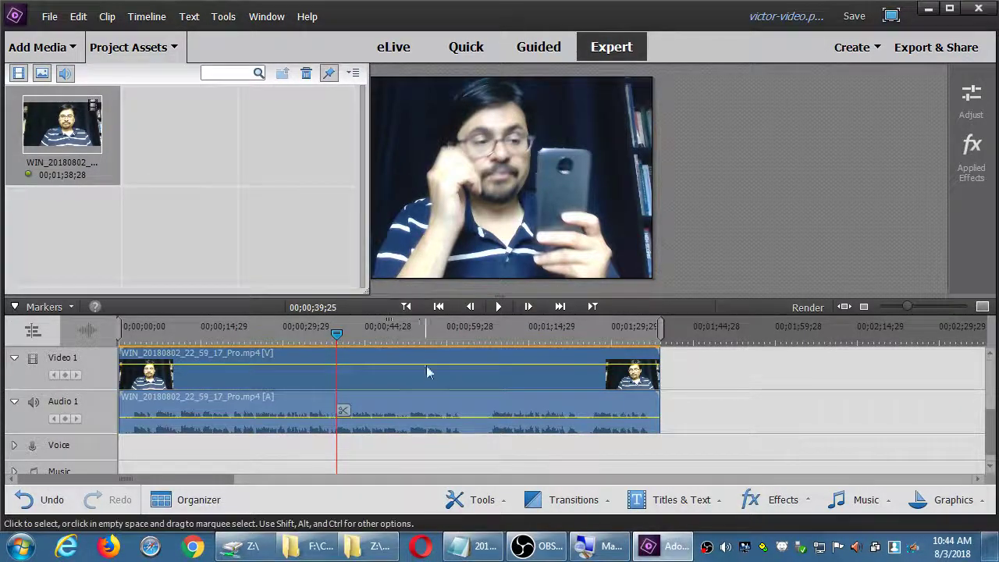
left_click_drag(337, 333, 143, 334)
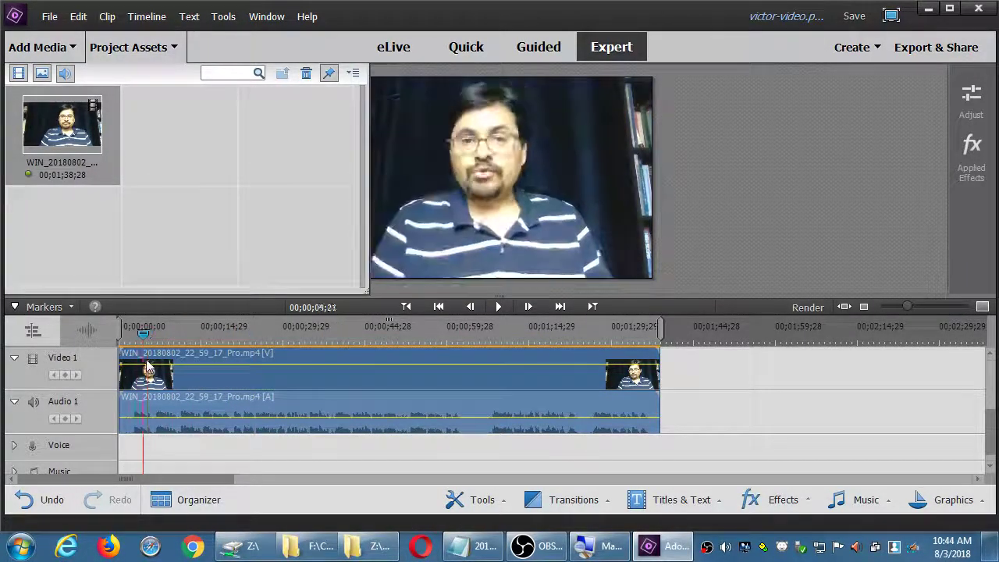
key("Home")
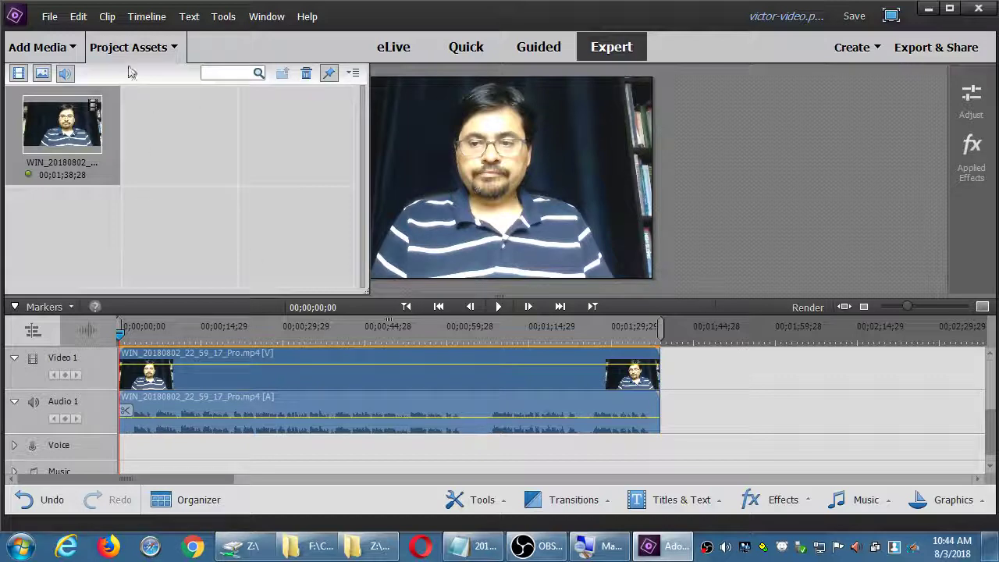
Hide the project assets to uncover the full preview image, and maximize the Premiere Elements window
left_click(115, 48)
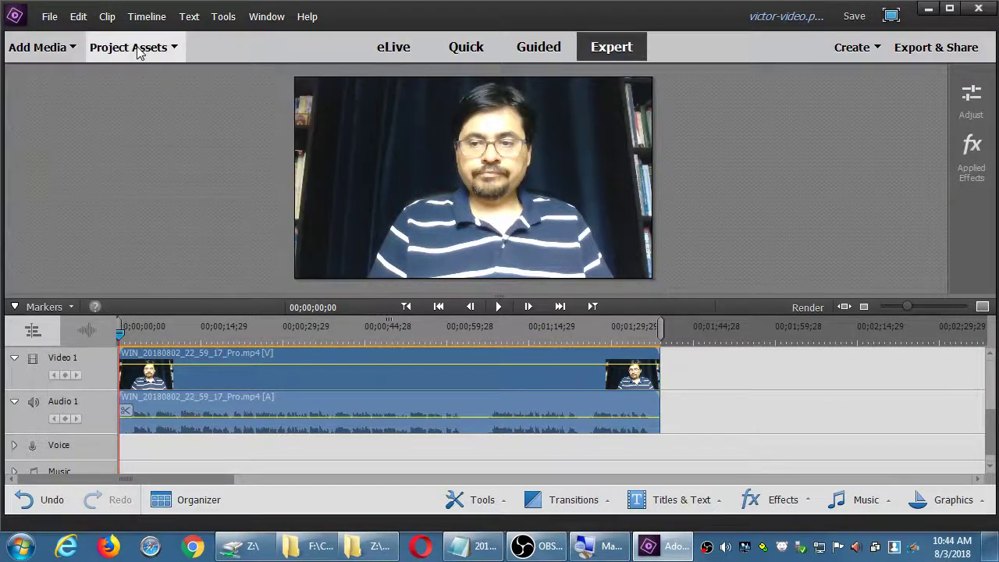
double_click(137, 50)
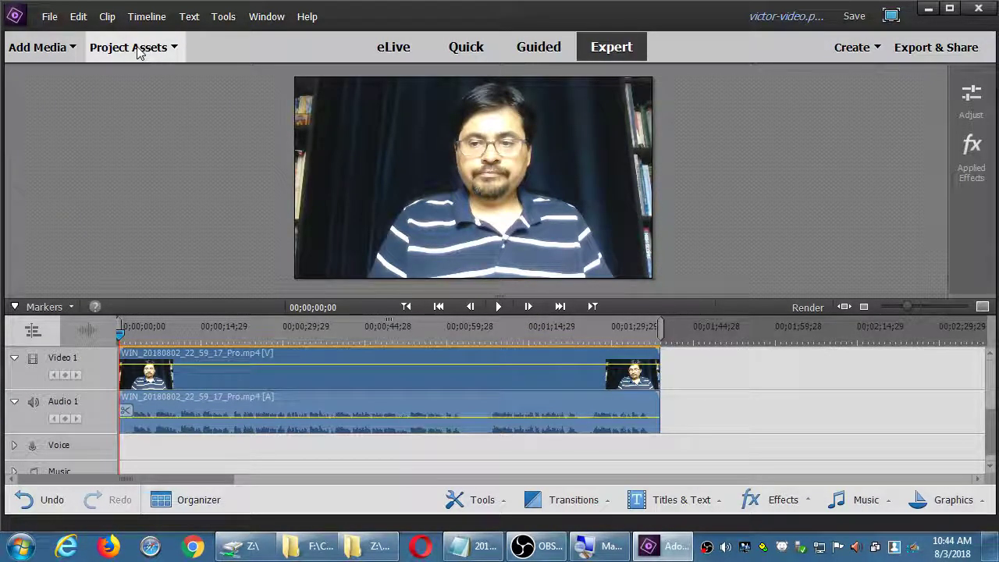
left_click(137, 51)
left_click(138, 50)
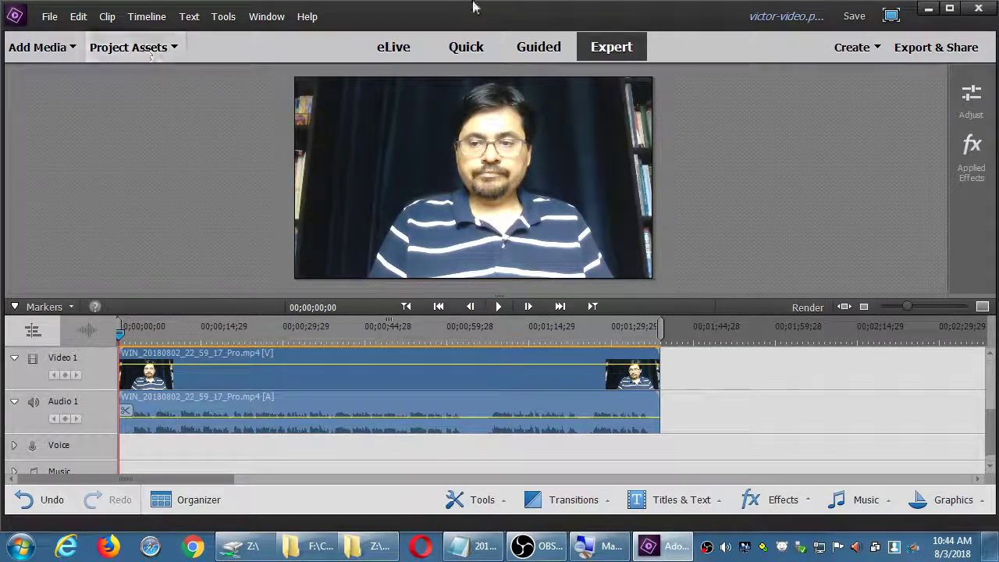
left_click(949, 8)
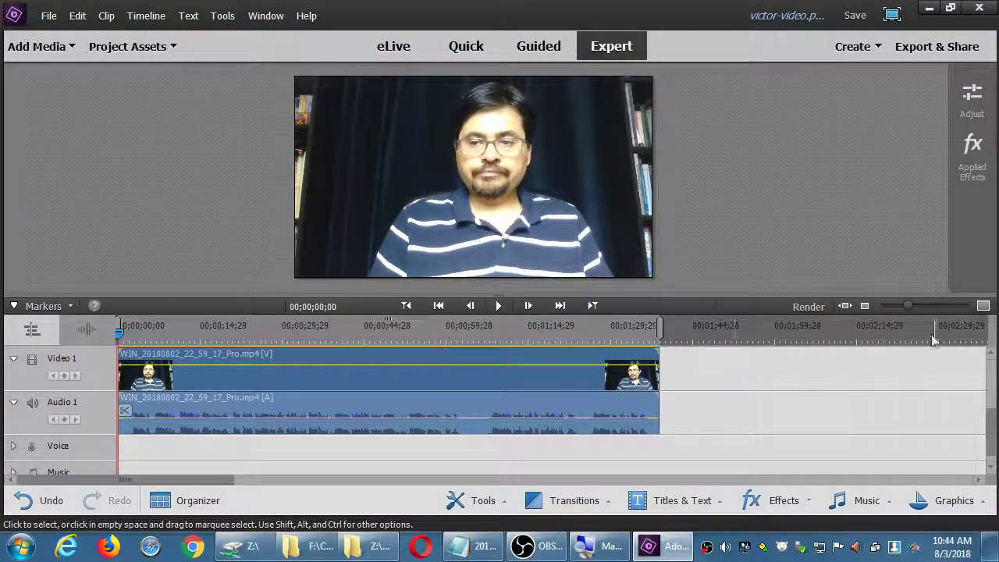
left_click(983, 305)
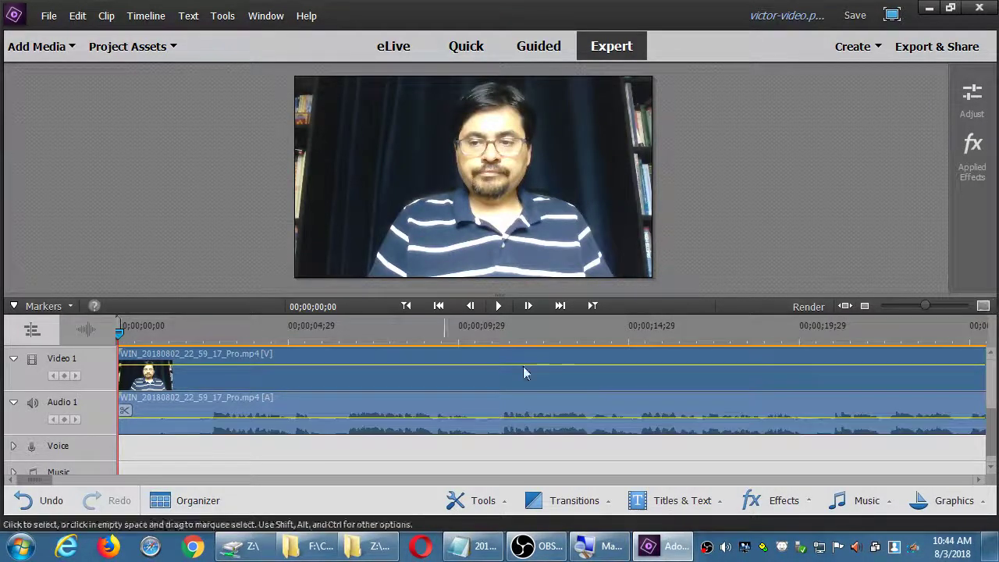
Scrub through the first seconds of the clip to find where the silent lead-in ends and the speaking starts
left_click_drag(121, 334, 219, 359)
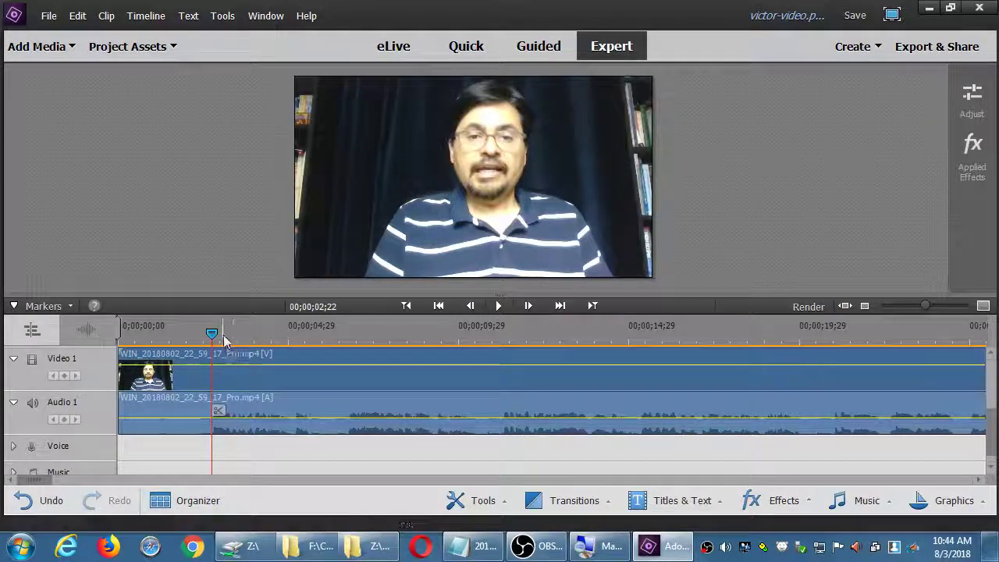
left_click_drag(212, 333, 195, 359)
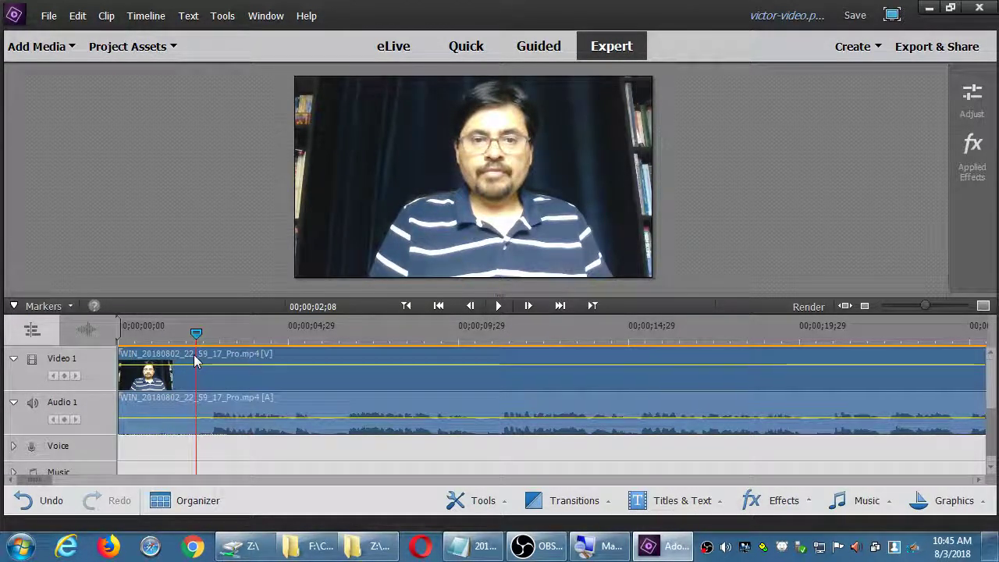
left_click_drag(193, 355, 107, 367)
left_click(141, 334)
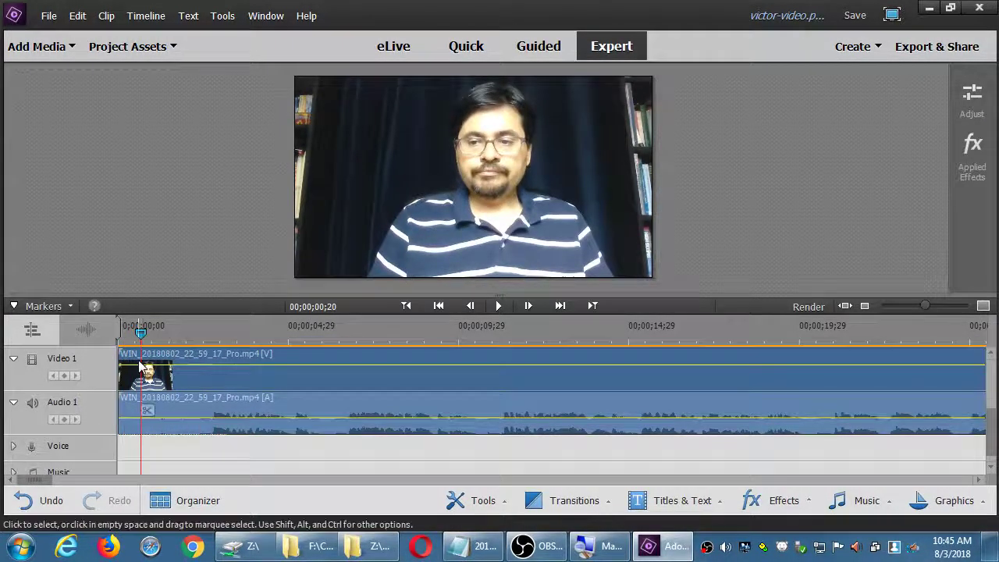
Split the clip at 00;00;01;00 and try to delete the short opening piece
mouse_move(141, 334)
left_mouse_down()
mouse_move(165, 335)
mouse_move(153, 334)
left_mouse_up()
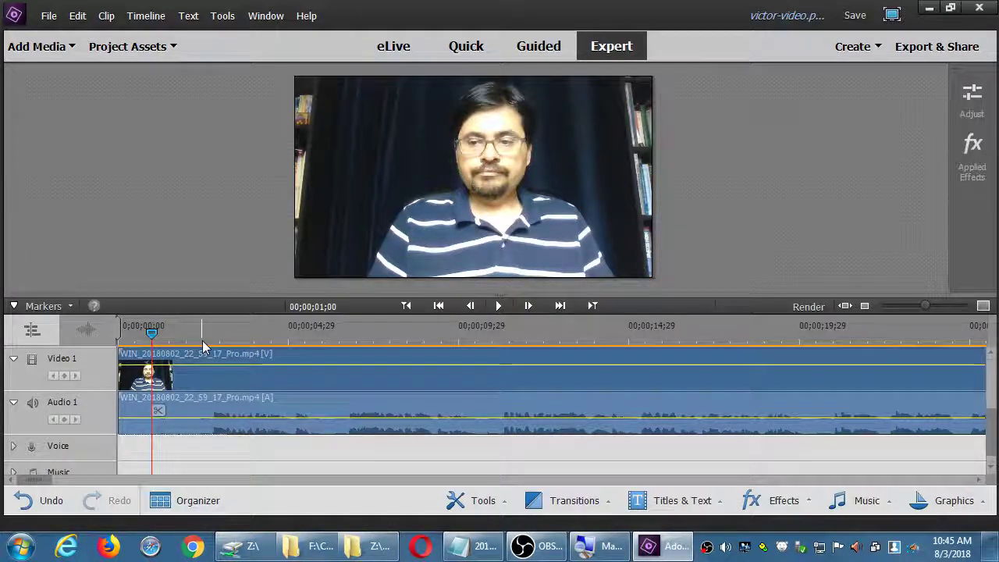
left_click(159, 411)
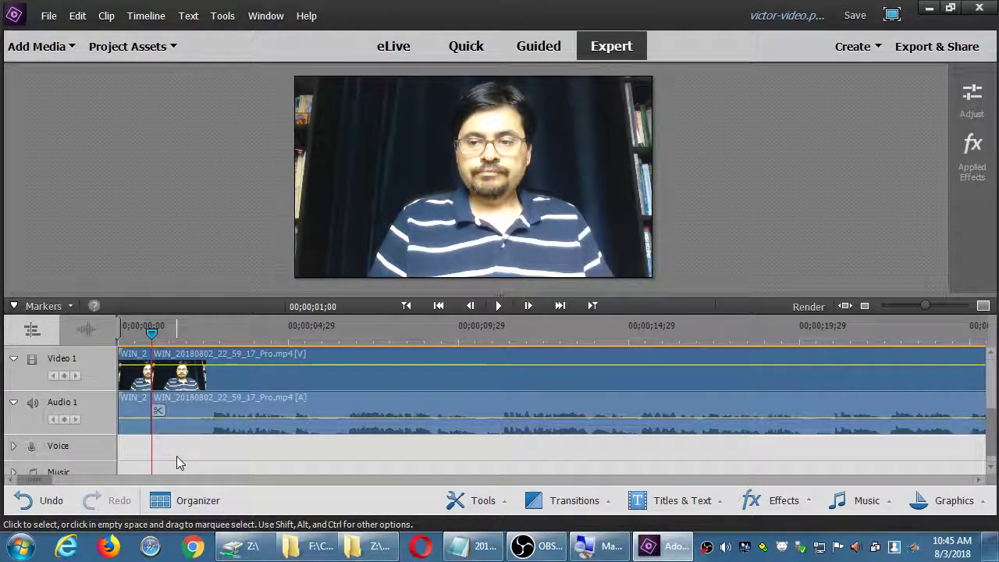
right_click(137, 385)
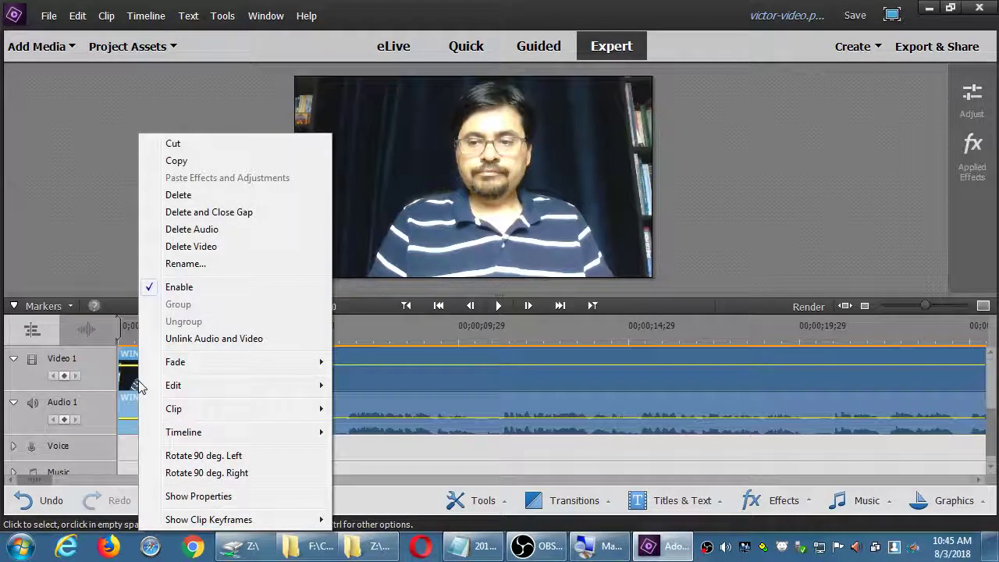
left_click(185, 199)
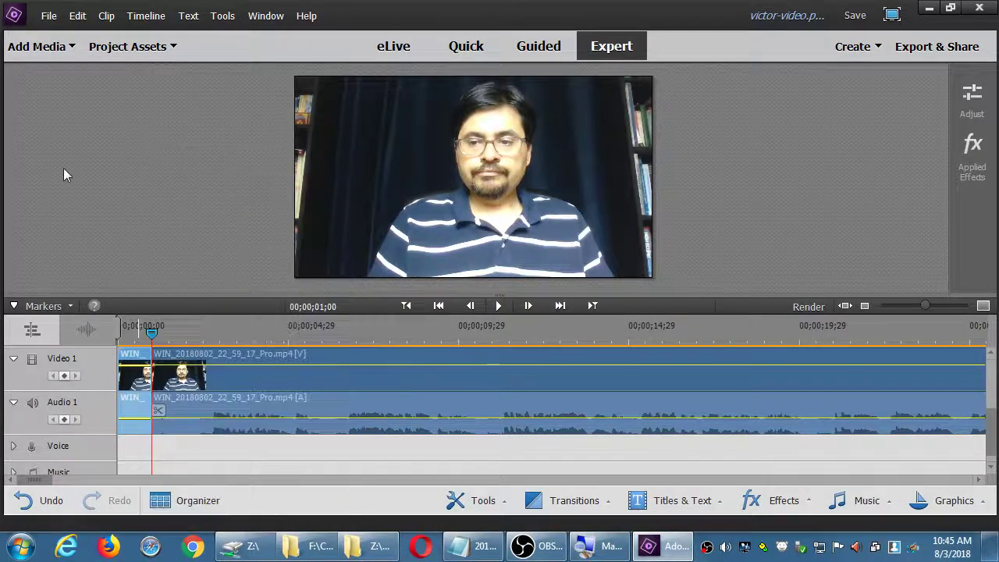
Undo the split at the one-second mark and split the clip at 00;00;01;08 instead
left_click_drag(153, 334, 193, 337)
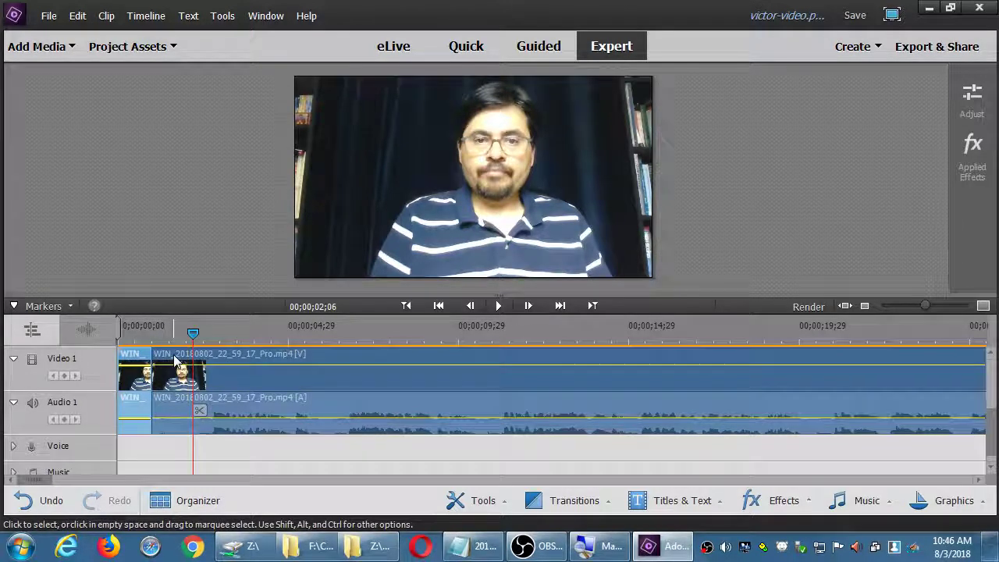
left_click(48, 503)
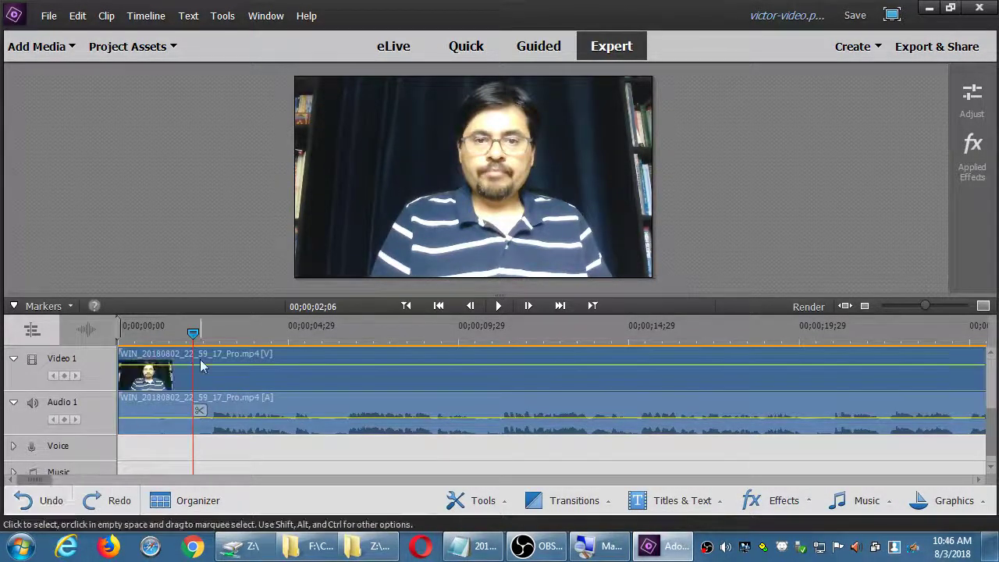
left_click_drag(193, 336, 162, 335)
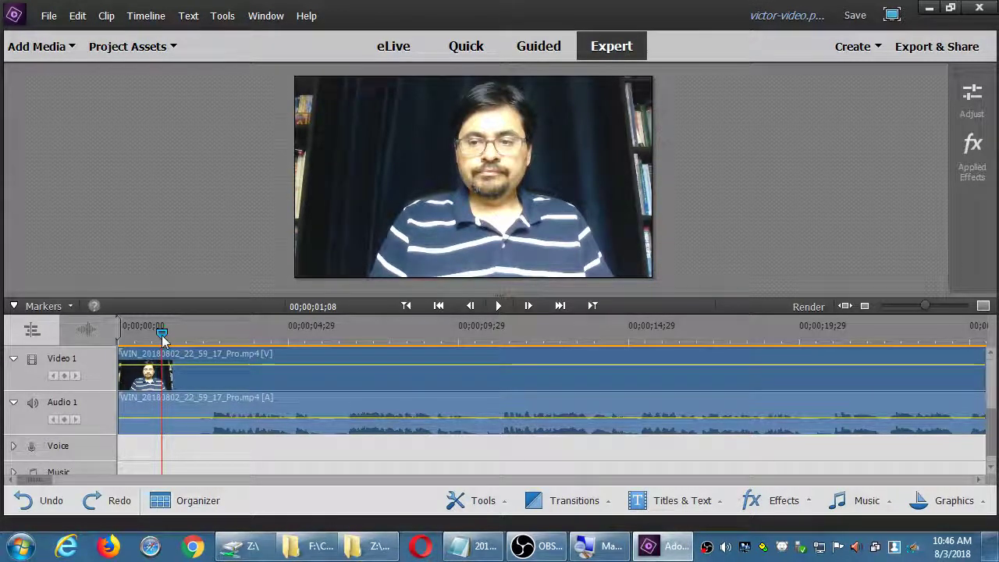
left_click(169, 411)
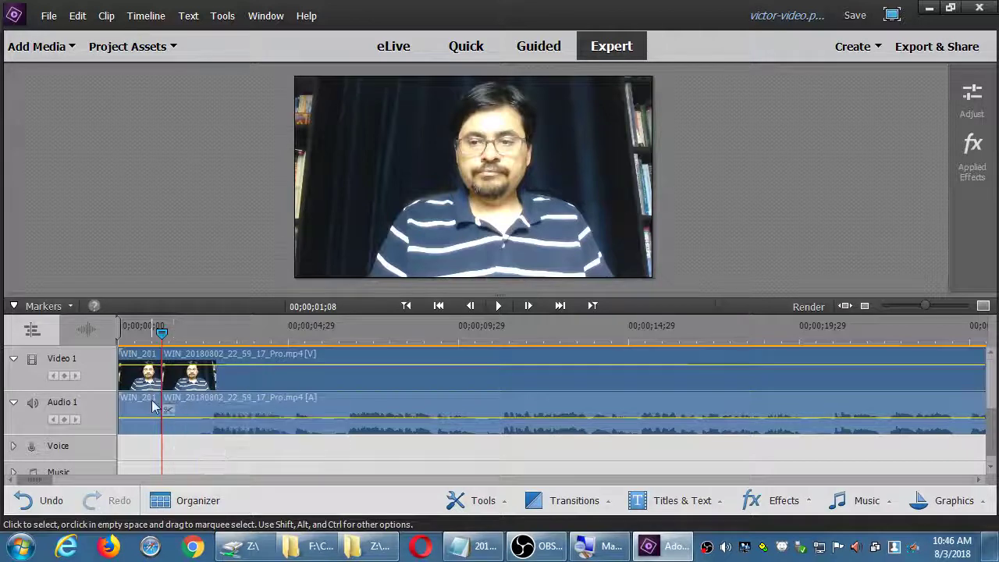
Delete the short opening piece before the split with plain Delete, without closing the gap
left_click(143, 390)
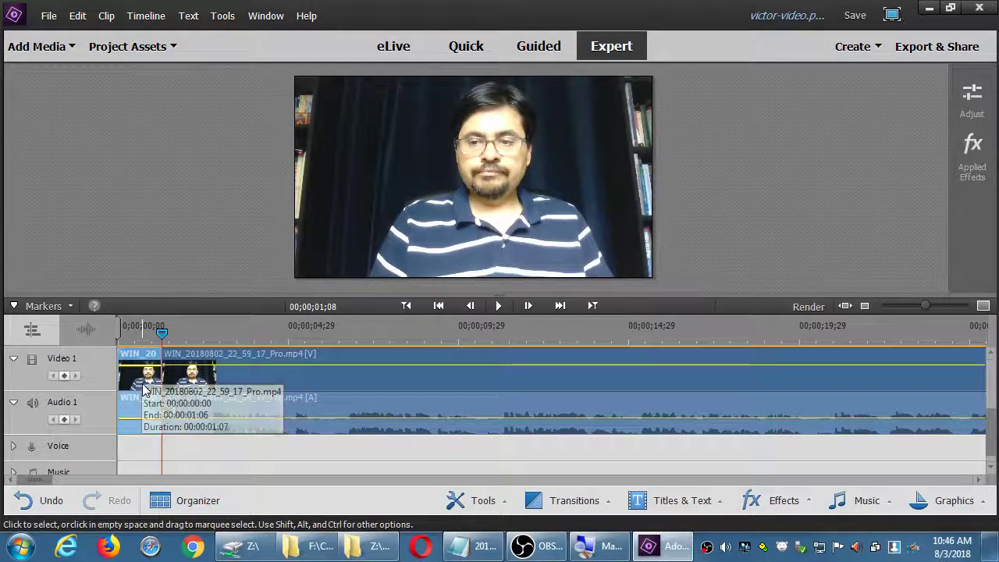
right_click(144, 390)
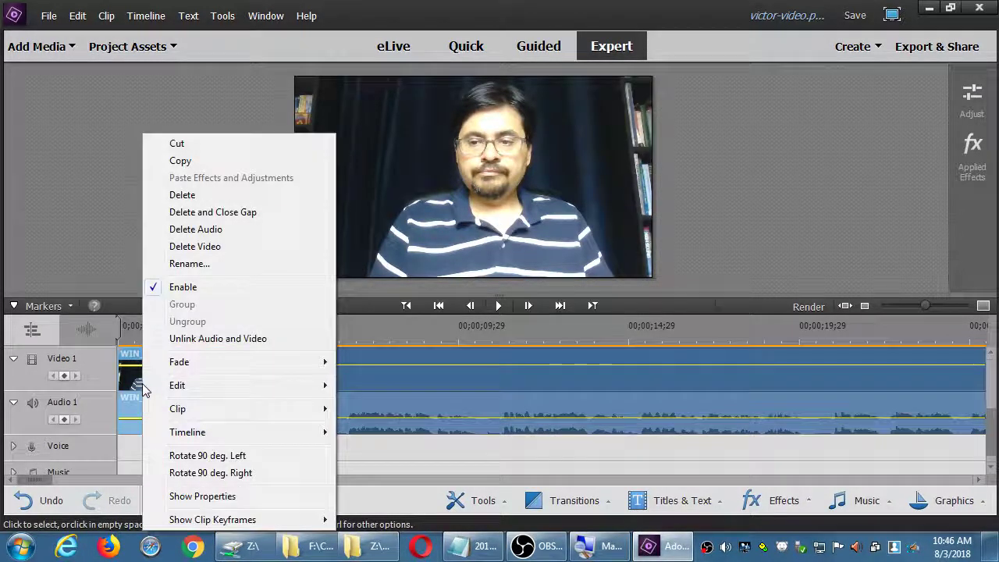
left_click(195, 202)
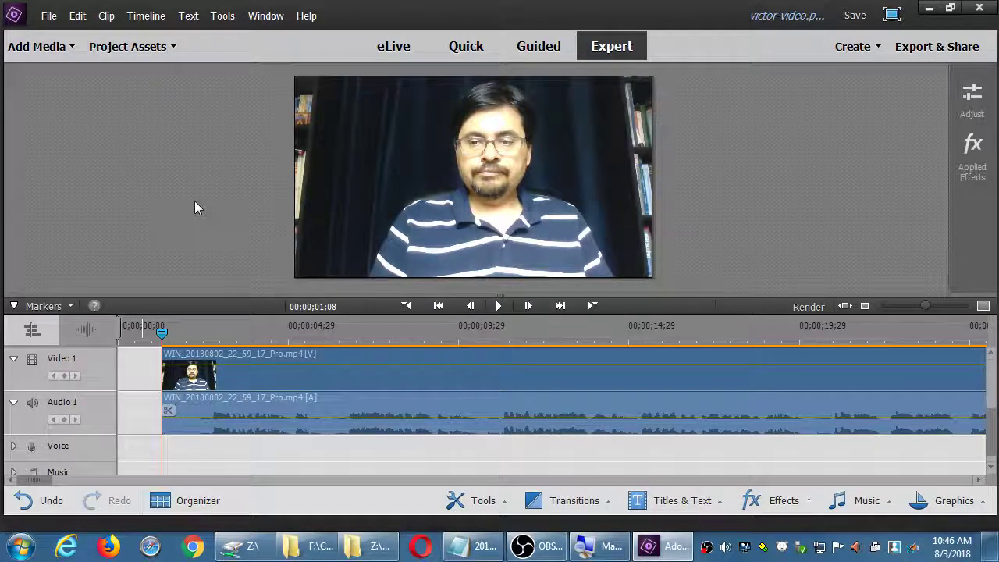
left_click_drag(229, 376, 237, 401)
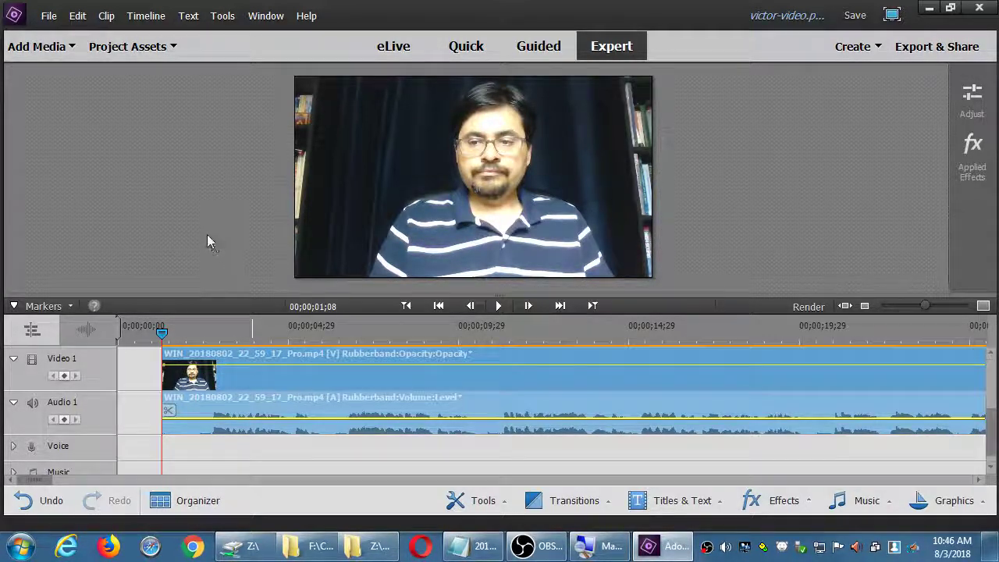
left_click(238, 456)
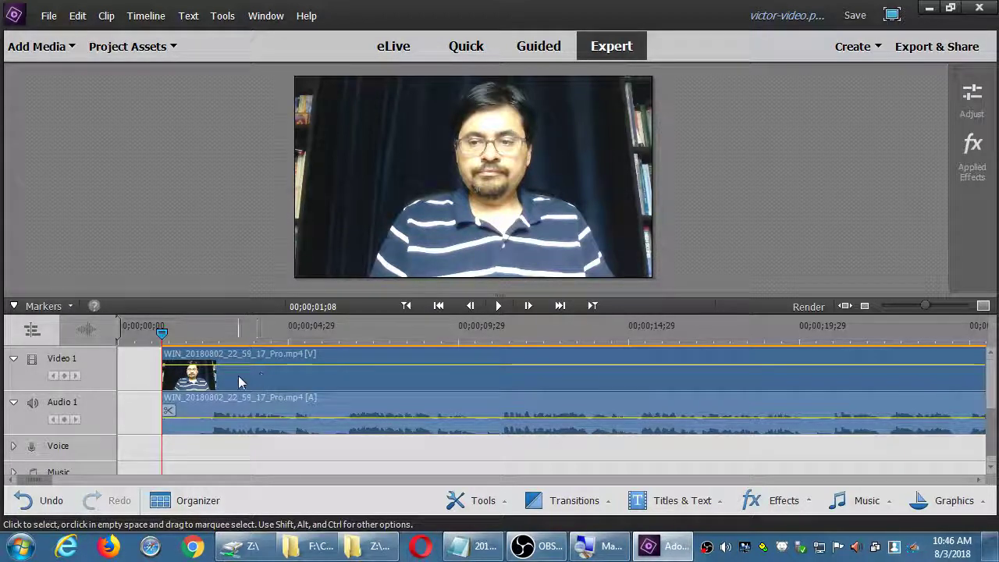
Play the timeline repeatedly from 00;00;00;00 to preview the empty gap before the remaining clip
left_click_drag(162, 331, 107, 330)
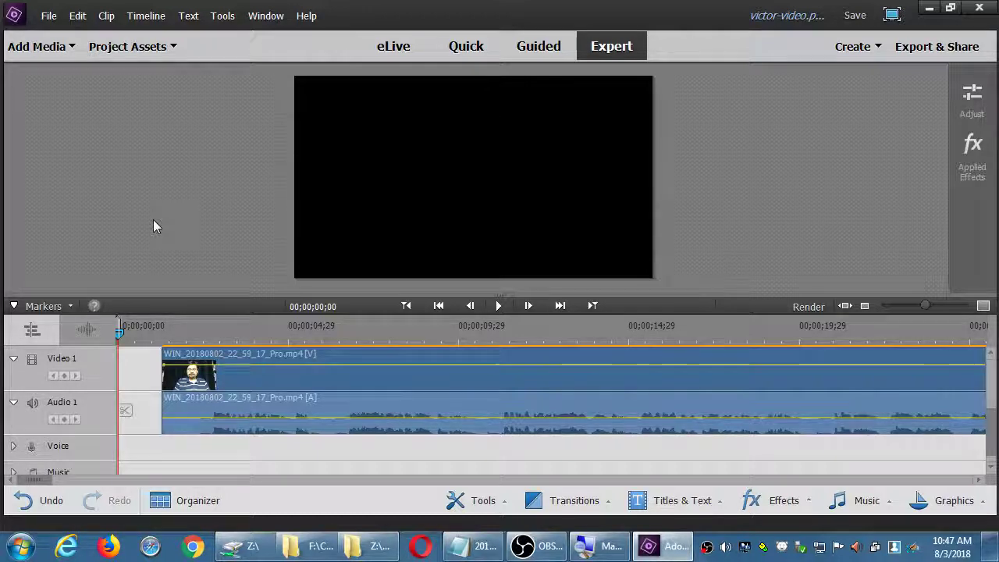
key("space")
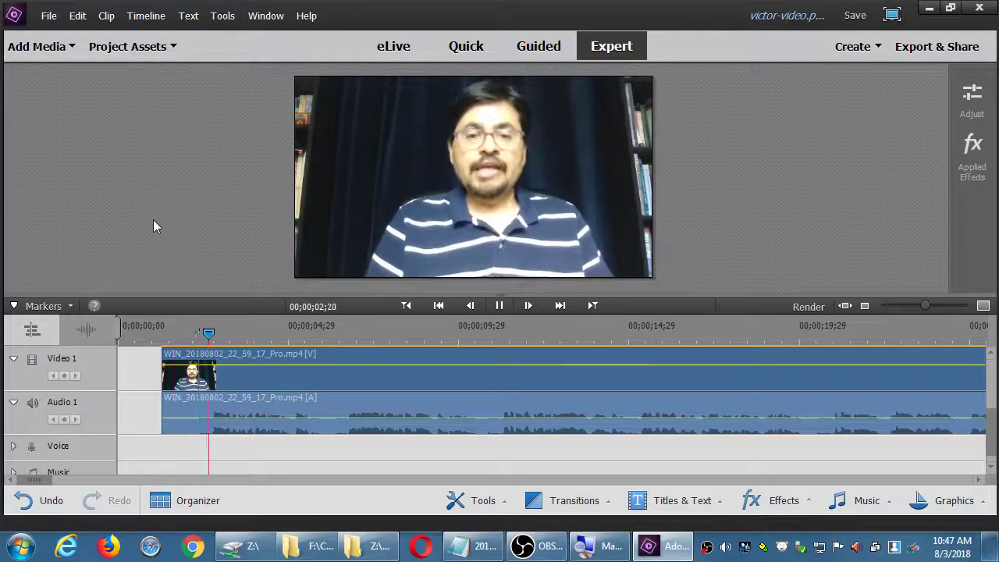
key("ctrl+a")
key("space")
key("Home")
key("space")
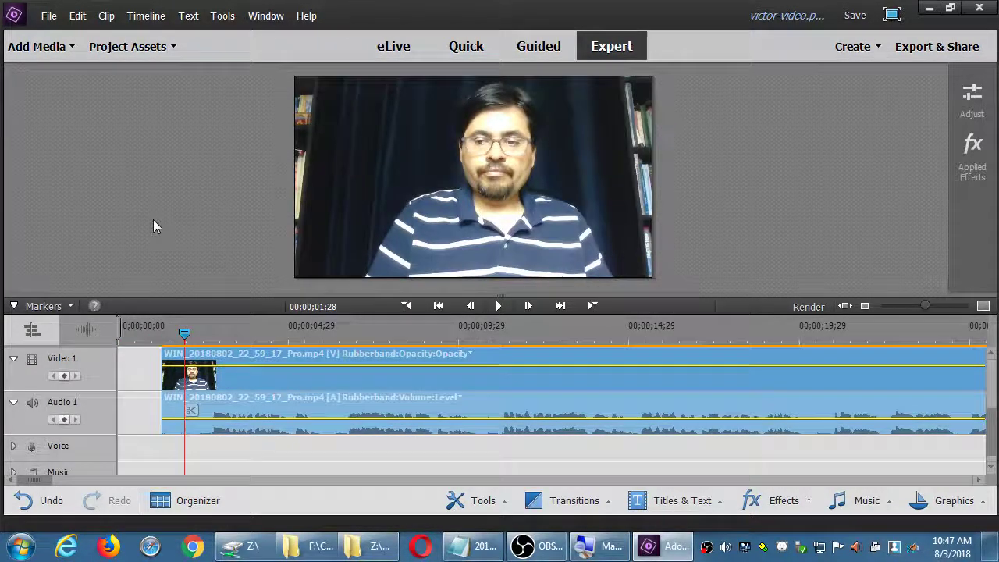
key("Home")
key("space")
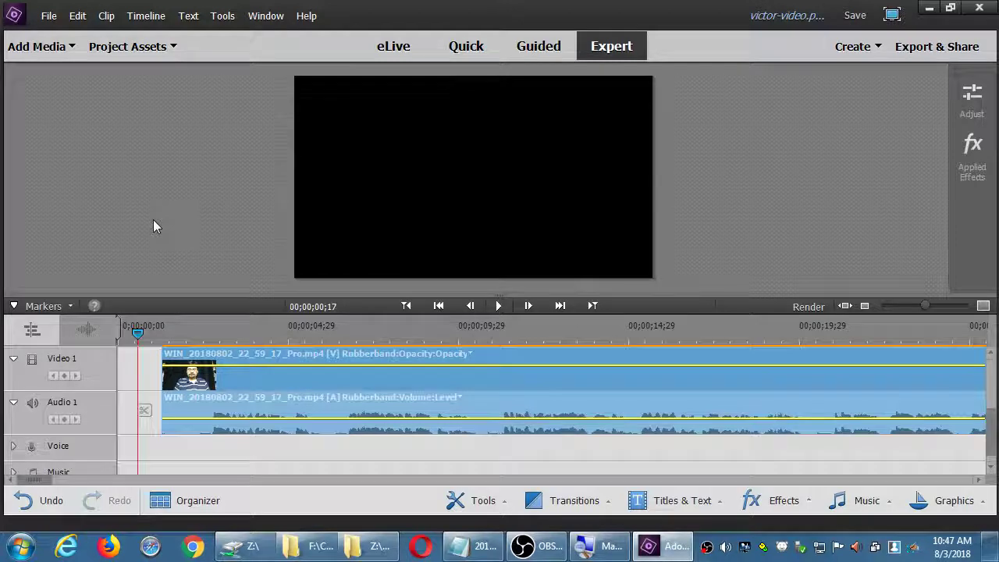
Move the remaining clip to the very start of the timeline and play it from the beginning
left_click_drag(289, 390, 245, 383)
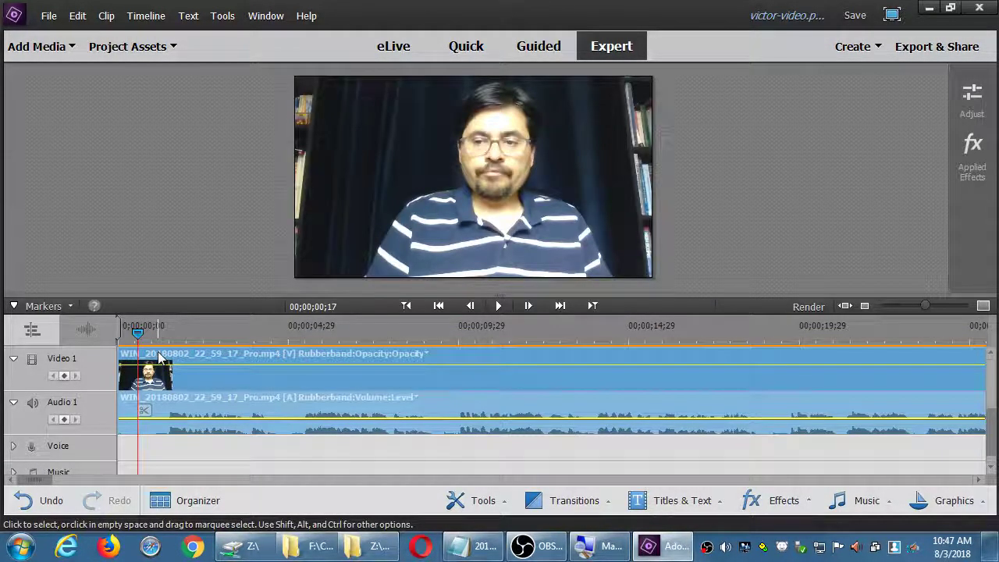
key("Home")
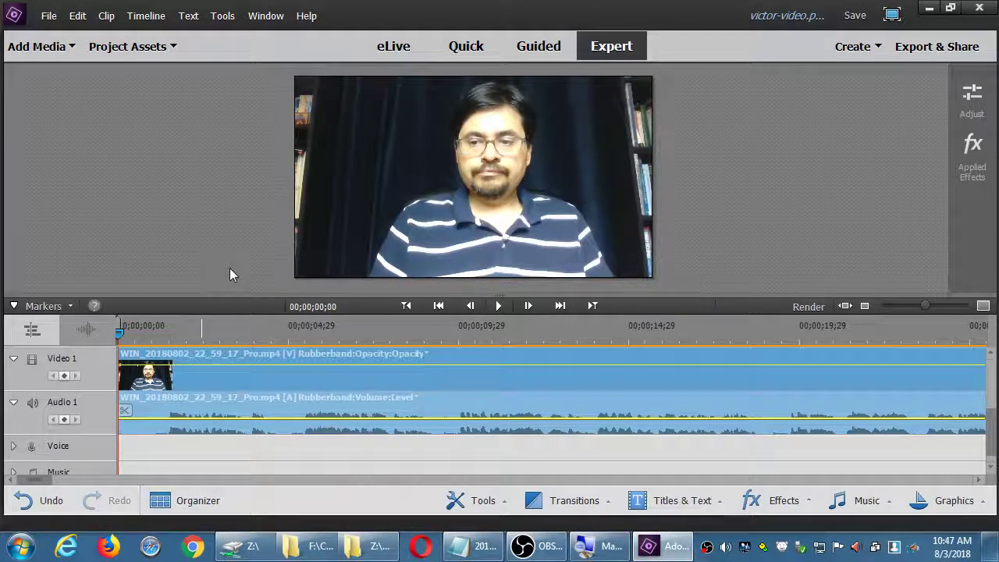
key("space")
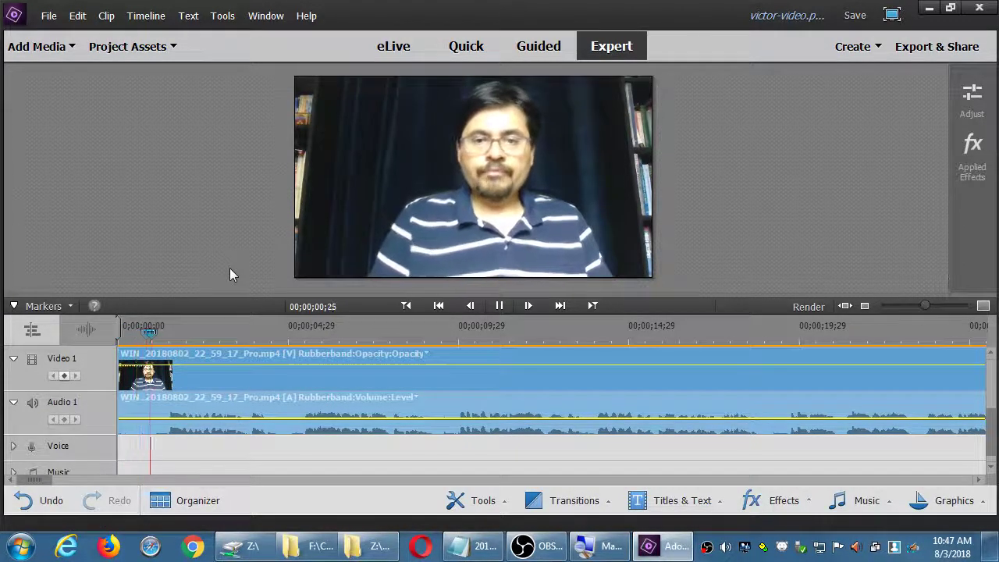
key("space")
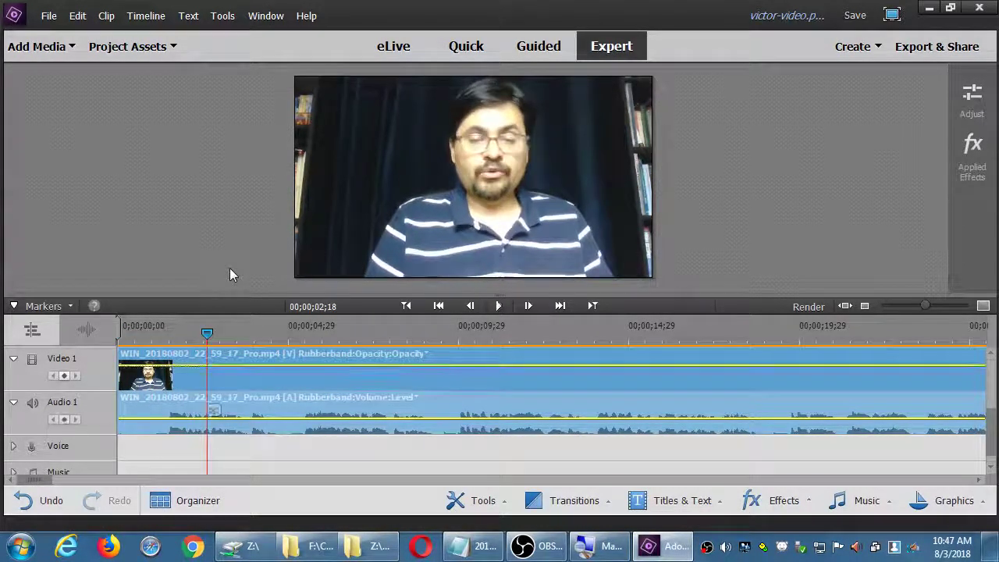
Undo the clip's move and slide it back over the gap to the timeline start once more
key("ctrl+z")
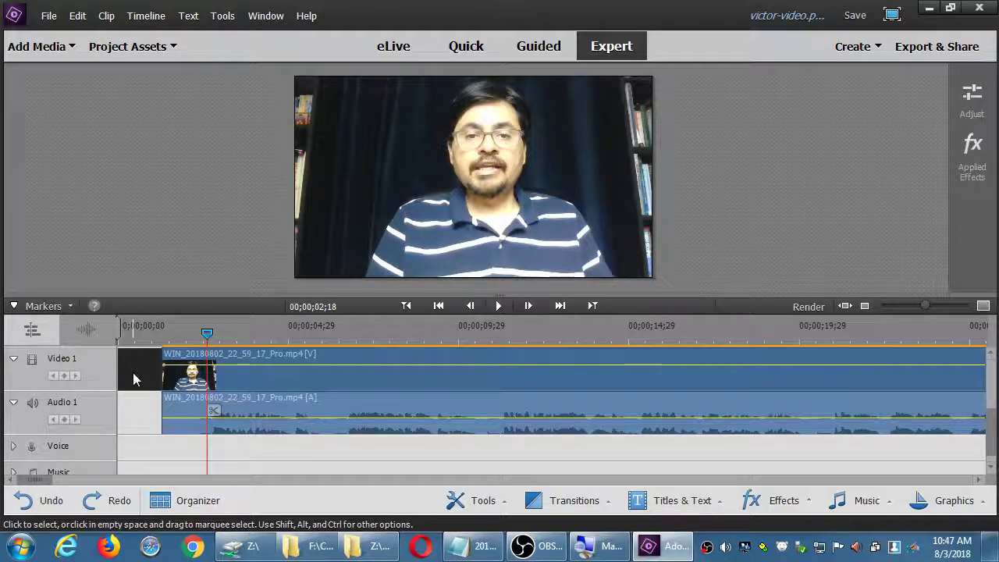
left_click(242, 361)
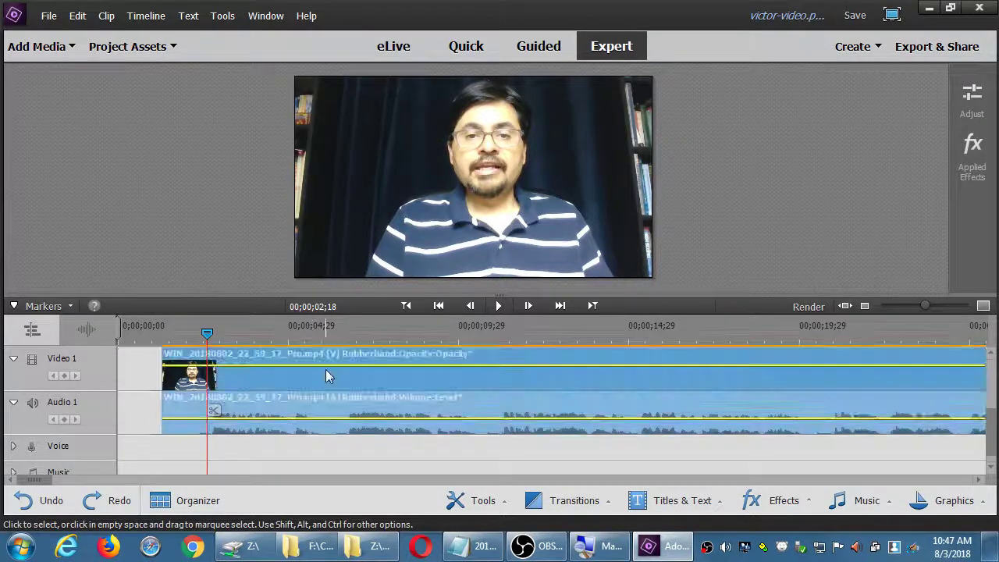
left_click_drag(411, 390, 372, 386)
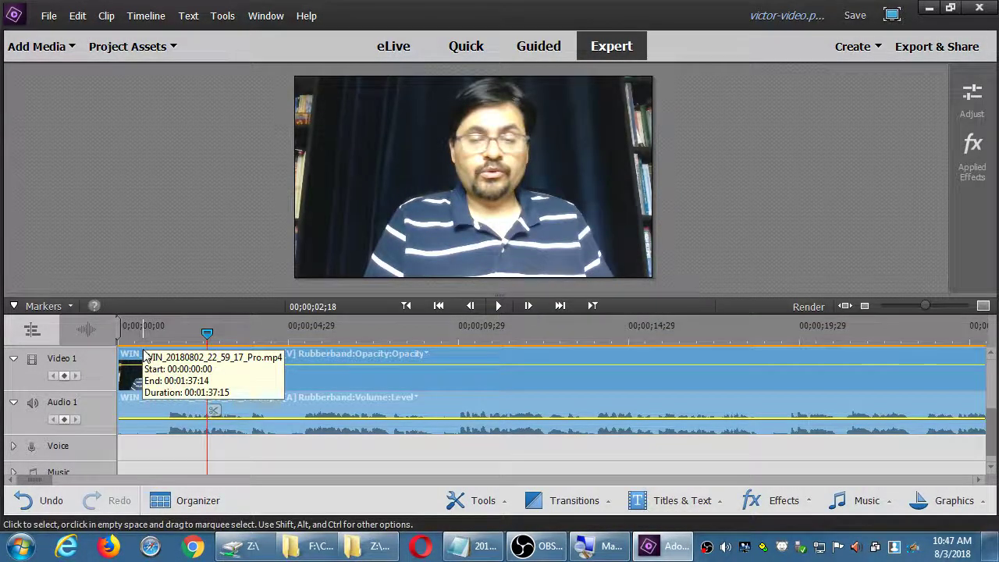
Undo the move and the deletion, and remove the opening piece with Delete and Close Gap
key("ctrl+z")
key("ctrl+z")
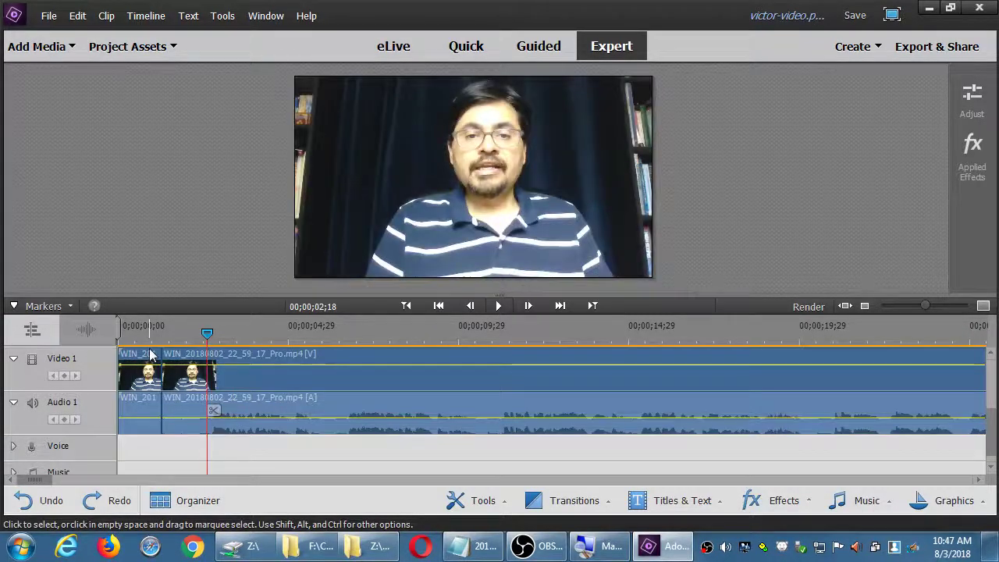
left_click(148, 381)
right_click(149, 381)
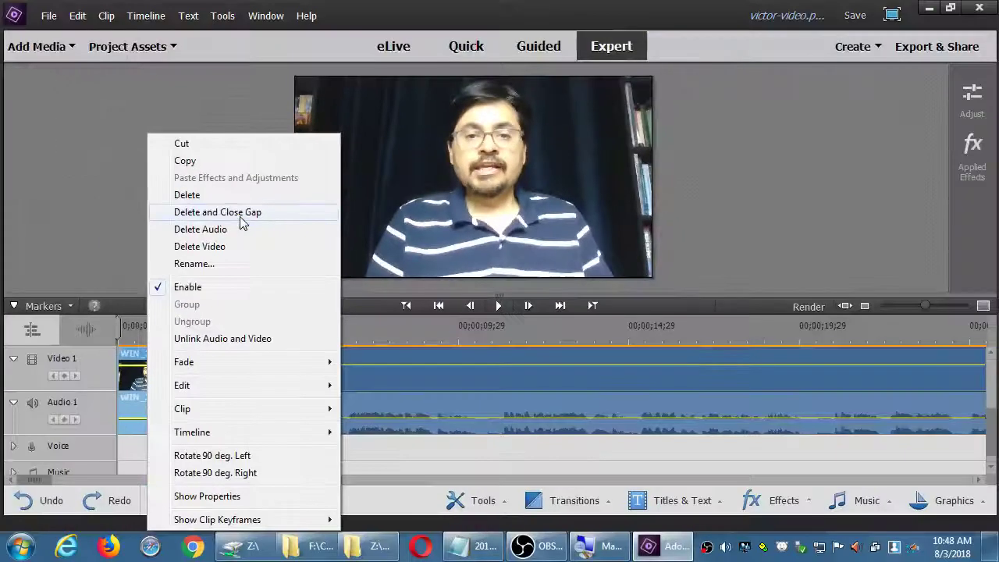
left_click(241, 222)
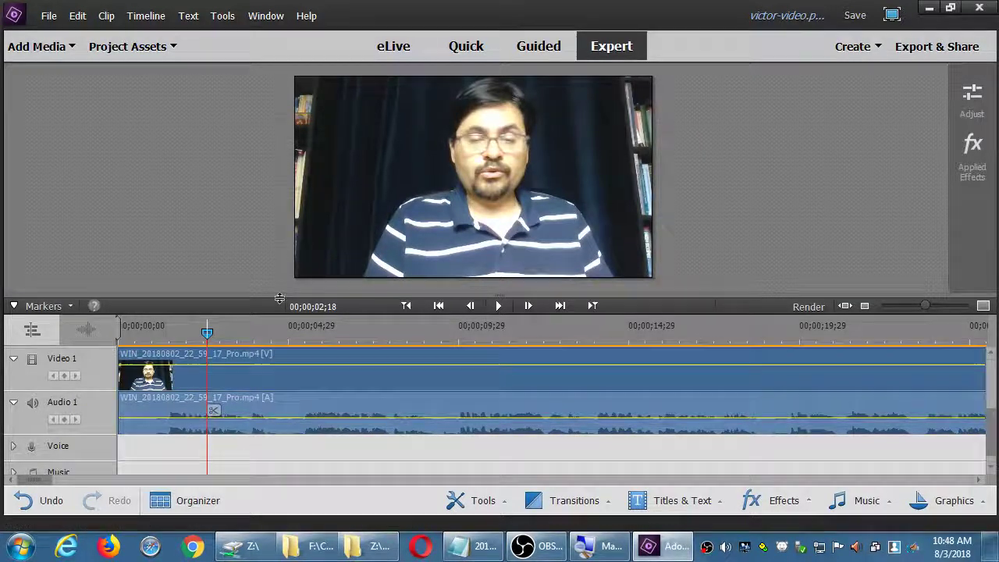
Undo the gap-closing deletion and remove the opening piece with plain Delete for comparison
key("ctrl+z")
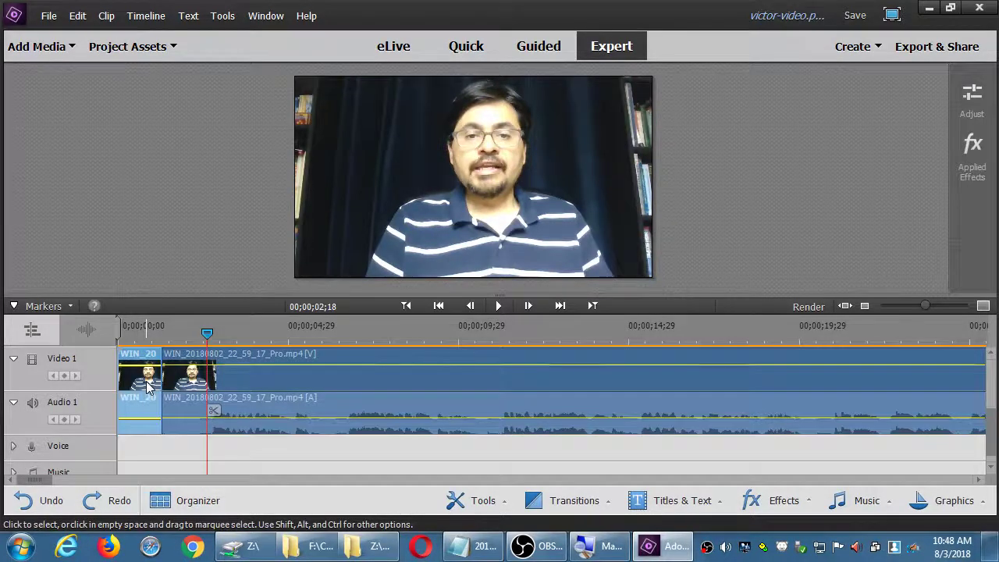
right_click(147, 384)
left_click(212, 195)
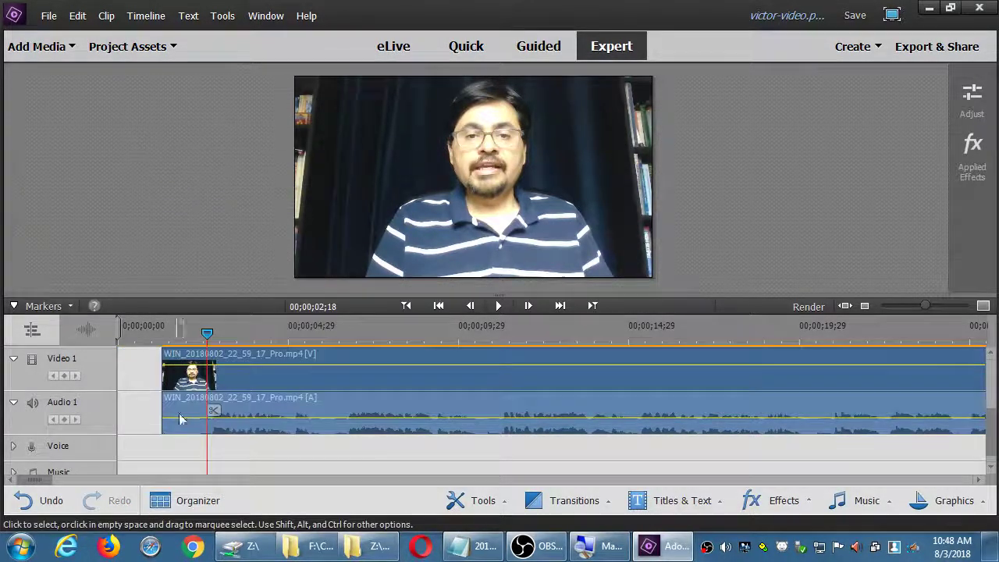
Move the remaining clip to the timeline start, and undo both this move and the opening piece's deletion
left_click_drag(344, 379, 299, 381)
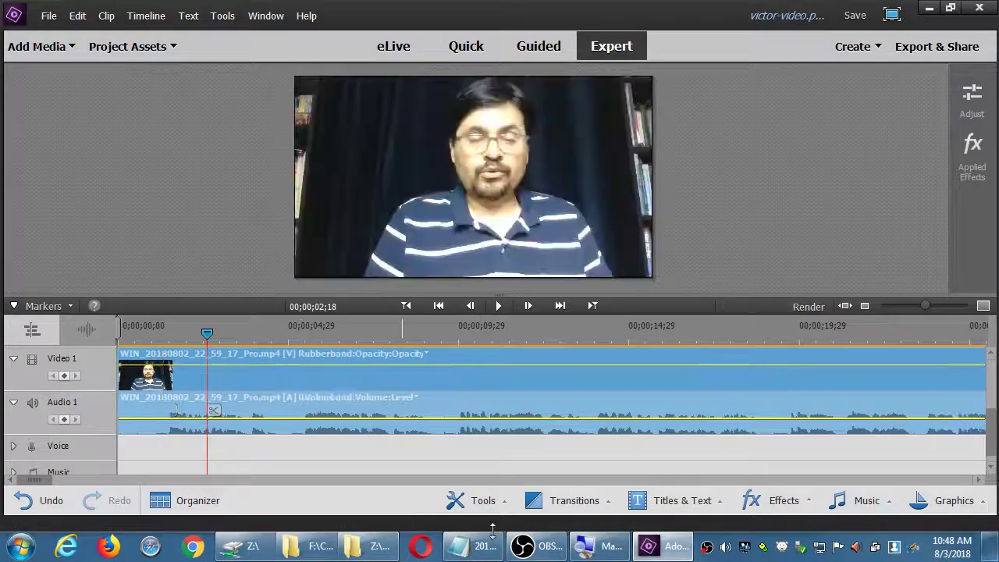
key("ctrl+z")
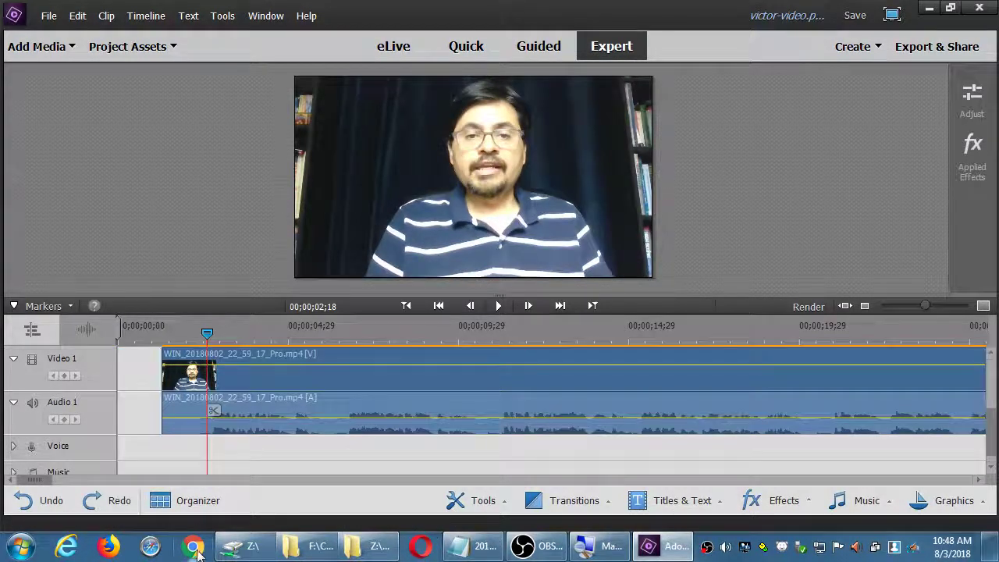
left_click(52, 502)
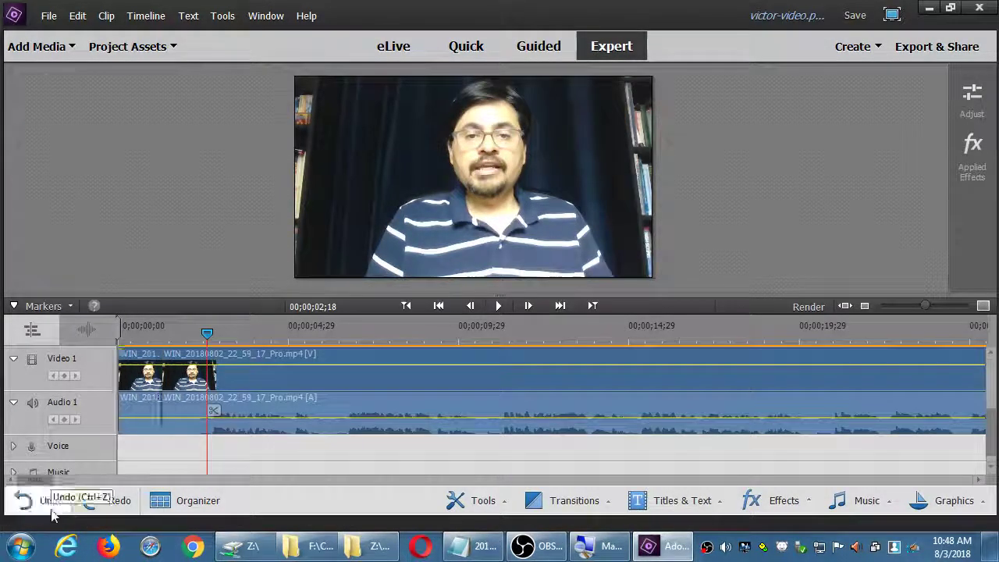
Remove the short opening piece with Delete and Close Gap, and scrub through the clip's first seconds, ending at the timeline start
right_click(139, 381)
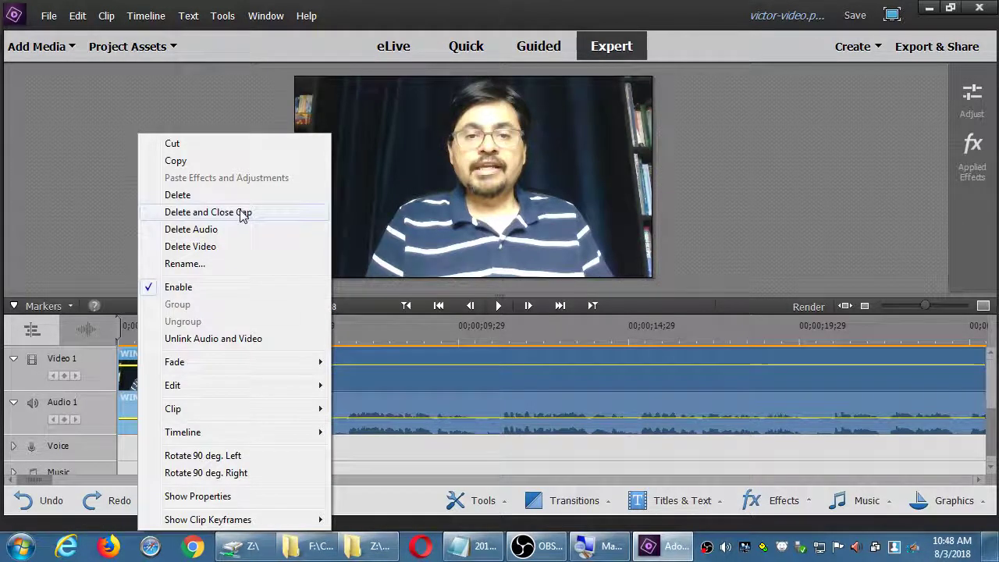
left_click(240, 212)
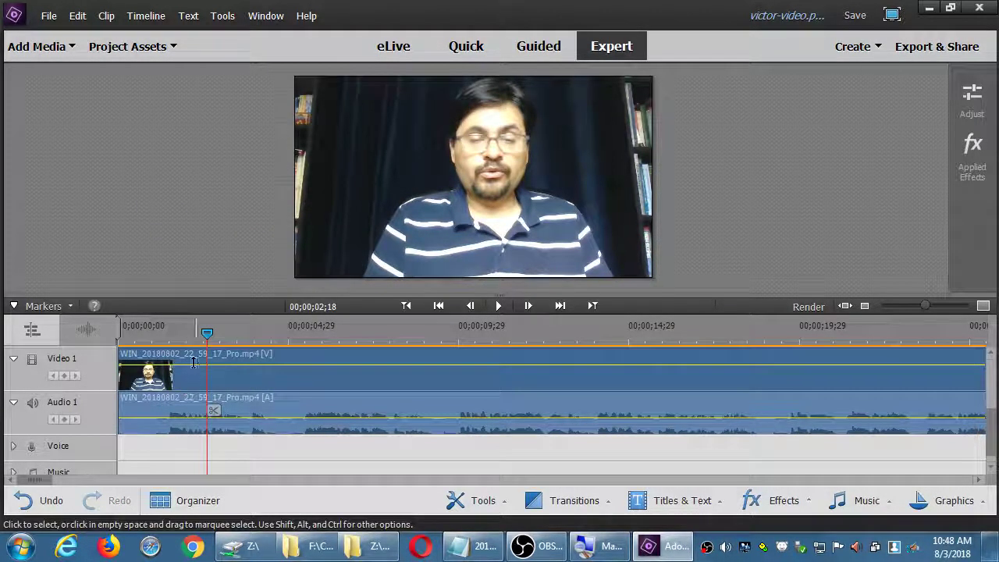
left_click_drag(204, 332, 261, 401)
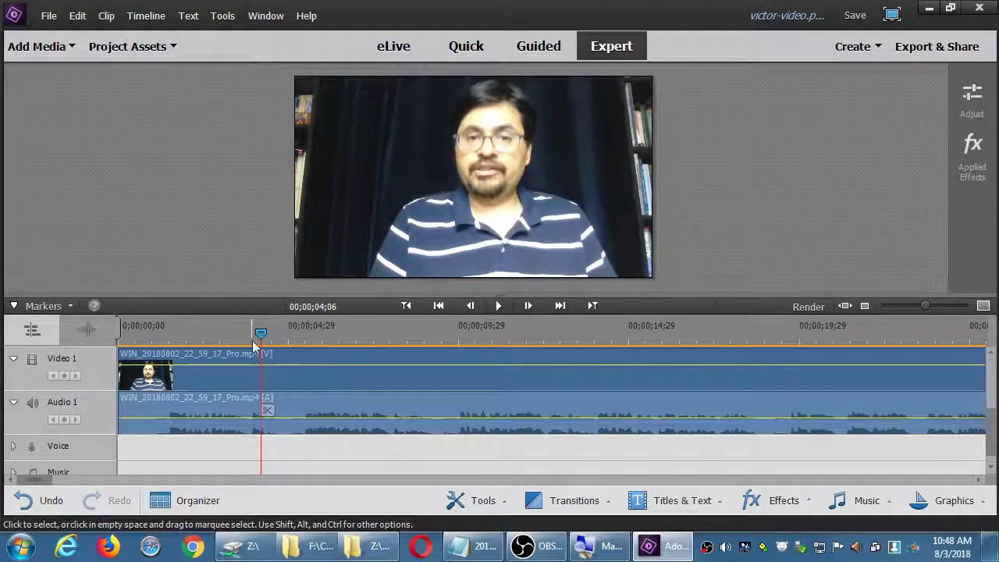
mouse_move(261, 333)
left_mouse_down()
mouse_move(466, 331)
mouse_move(323, 333)
mouse_move(440, 332)
mouse_move(486, 321)
mouse_move(256, 337)
left_mouse_up()
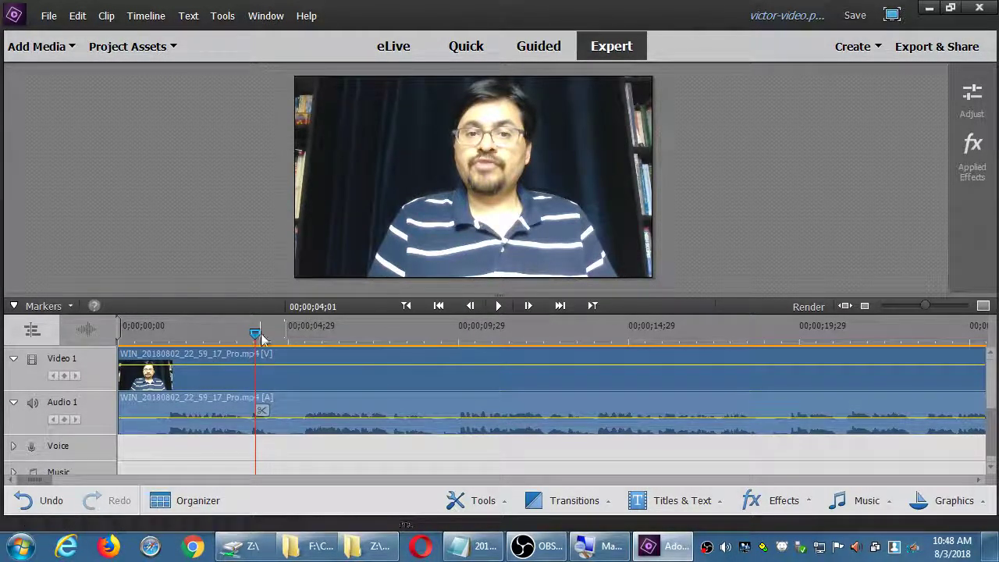
left_click_drag(259, 337, 107, 358)
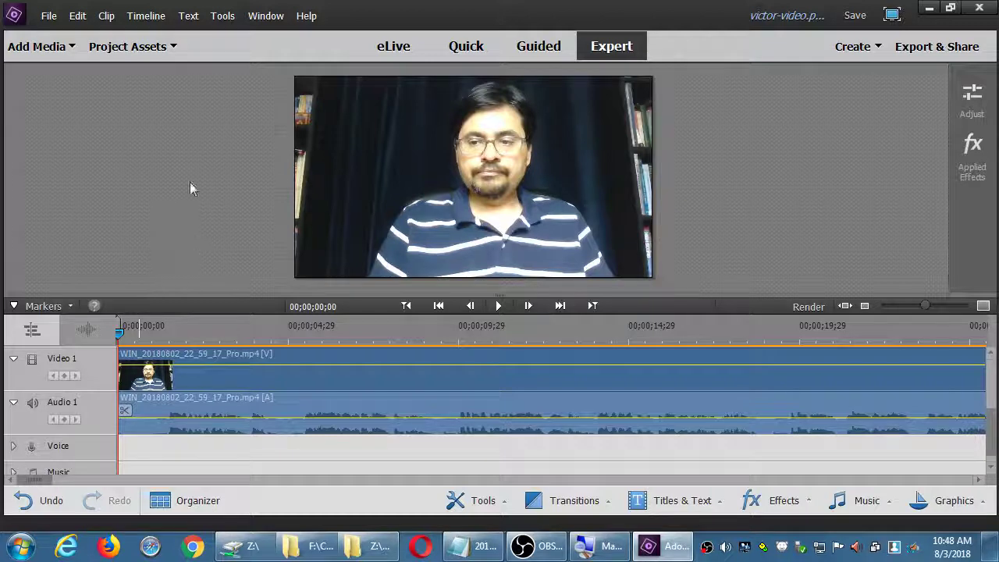
Save the project and switch to the File Explorer window showing the project's folder
left_click(48, 16)
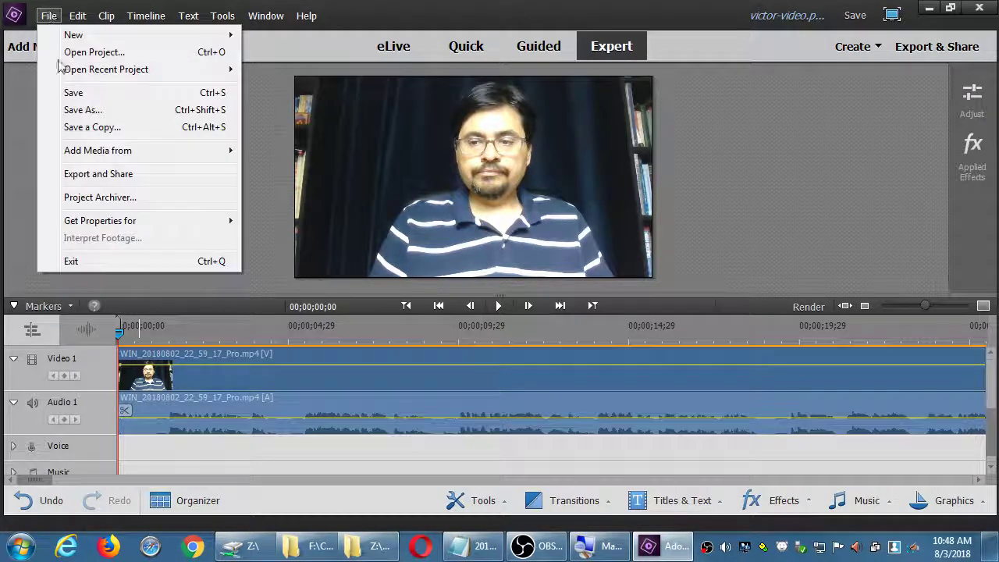
left_click(92, 95)
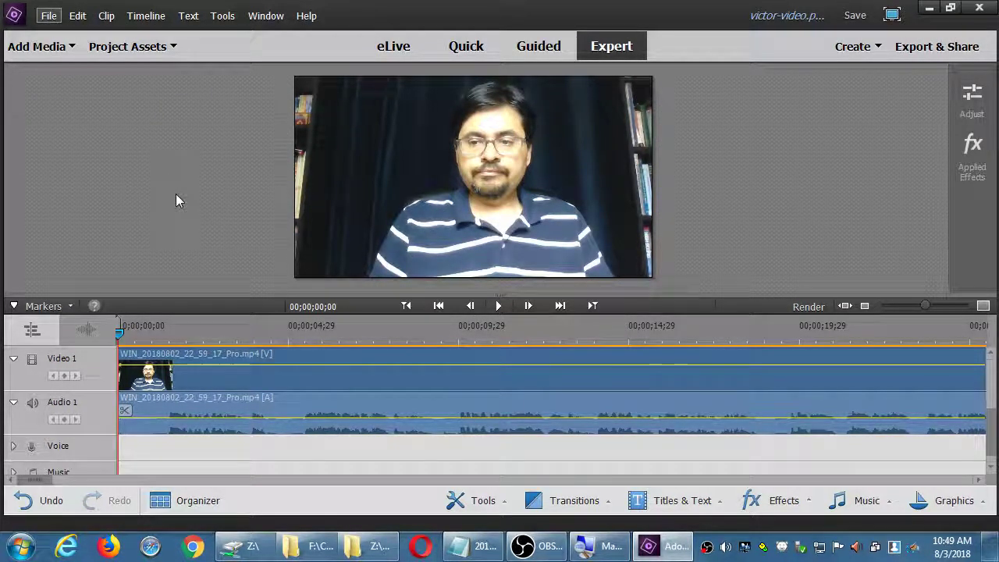
left_click(316, 546)
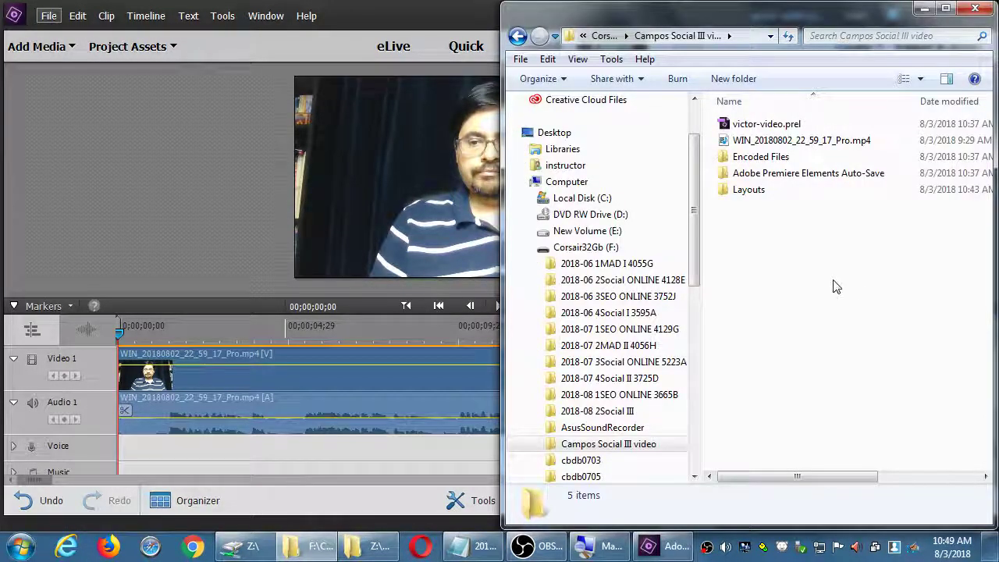